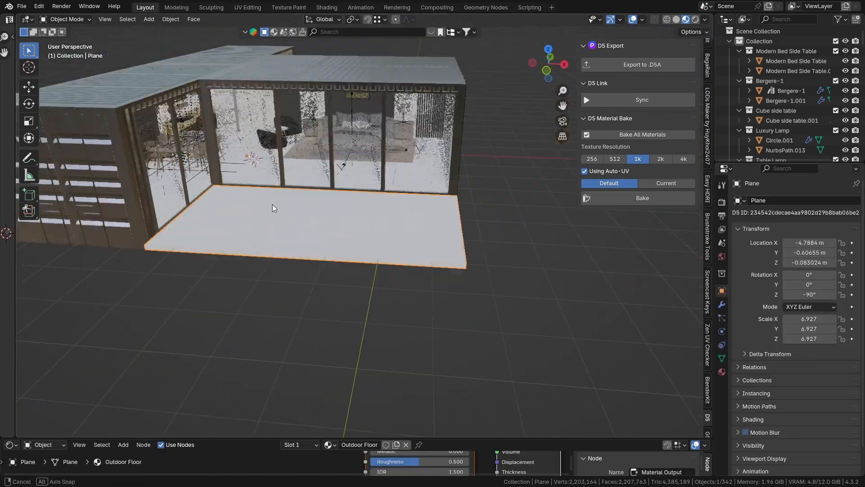
Select the outer end vertices of the outdoor deck slab and move them -2 m along Y.
{"action": "middle_click_drag", "start_coordinate": [450, 226], "coordinate": [365, 266]}
{"action": "key", "text": "Tab"}
{"action": "left_click_drag", "start_coordinate": [296, 154], "coordinate": [406, 334]}
{"action": "key", "text": "g"}
{"action": "key", "text": "y"}
{"action": "left_click", "coordinate": [184, 362]}
{"action": "double_click", "coordinate": [143, 385]}
{"action": "type", "text": "-2"}
{"action": "key", "text": "Return"}
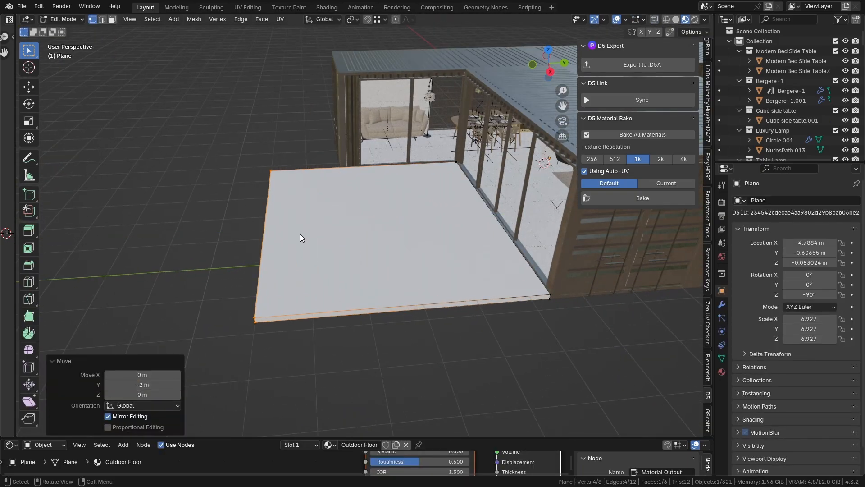
{"action": "key", "text": "Tab"}
Add a plane at the underside of the building in solid view and scale it up into a large ground surface.
{"action": "mouse_move", "coordinate": [300, 238]}
{"action": "middle_mouse_down"}
{"action": "mouse_move", "coordinate": [316, 305]}
{"action": "mouse_move", "coordinate": [368, 287]}
{"action": "middle_mouse_up"}
{"action": "key", "text": "z"}
{"action": "key", "text": "g"}
{"action": "right_click_drag", "start_coordinate": [293, 306], "coordinate": [257, 294], "text": "shift"}
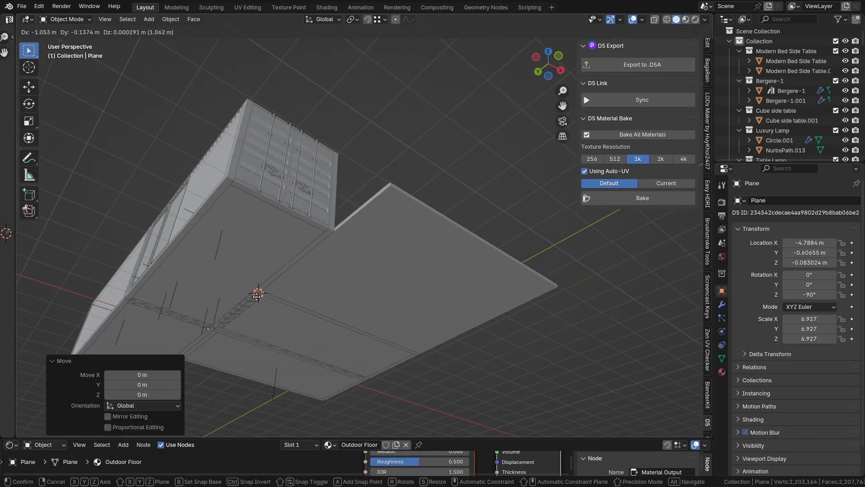
{"action": "key", "text": "shift+a"}
{"action": "left_click", "coordinate": [387, 126]}
{"action": "middle_click_drag", "start_coordinate": [388, 126], "coordinate": [414, 252]}
{"action": "scroll", "coordinate": [415, 252], "scroll_direction": "down", "scroll_amount": 6}
{"action": "key", "text": "s"}
{"action": "left_click", "coordinate": [444, 360]}
{"action": "middle_click_drag", "start_coordinate": [444, 360], "coordinate": [289, 253]}
{"action": "key", "text": "g"}
{"action": "key", "text": "x"}
{"action": "key", "text": "s"}
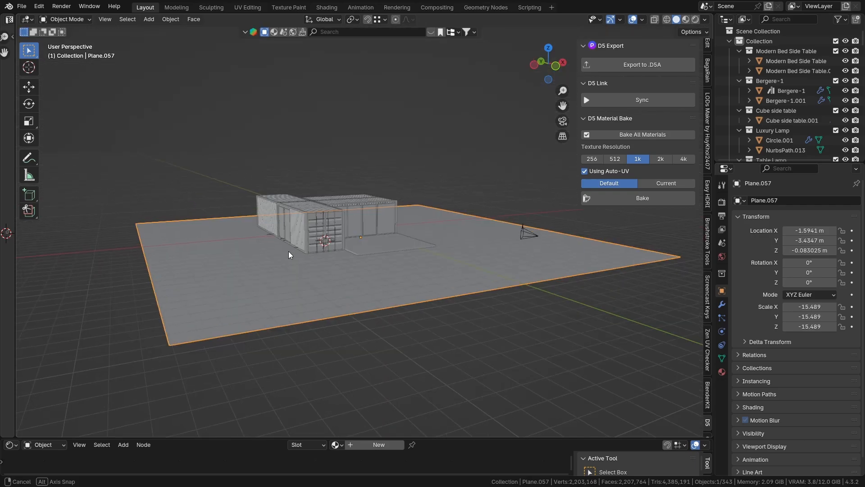
Subdivide the ground plane with 4 cuts and enable the Screencast Keys display.
{"action": "key", "text": "Tab"}
{"action": "key", "text": "ctrl+e"}
{"action": "left_click", "coordinate": [266, 187]}
{"action": "left_click", "coordinate": [706, 270]}
{"action": "left_click", "coordinate": [590, 46]}
{"action": "double_click", "coordinate": [177, 362]}
{"action": "left_click", "coordinate": [177, 362]}
{"action": "middle_click_drag", "start_coordinate": [253, 289], "coordinate": [351, 316]}
{"action": "left_click", "coordinate": [276, 244]}
{"action": "left_click", "coordinate": [238, 245]}
{"action": "key", "text": "g"}
{"action": "key", "text": "z"}
{"action": "key", "text": "Escape"}
Raise the row of vertices along the ground's rear edge along Z and extrude it into an additional strip.
{"action": "left_click_drag", "start_coordinate": [158, 222], "coordinate": [235, 256]}
{"action": "key", "text": "g"}
{"action": "key", "text": "z"}
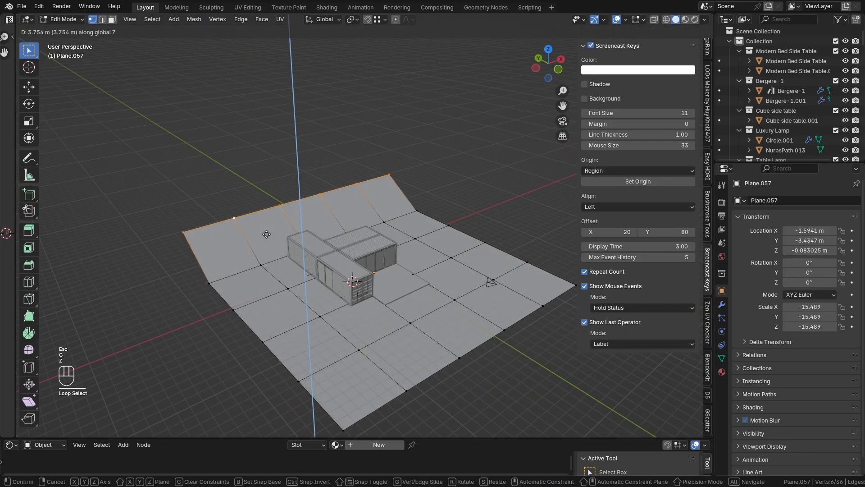
{"action": "left_click", "coordinate": [298, 261]}
{"action": "middle_click_drag", "start_coordinate": [361, 199], "coordinate": [432, 167]}
{"action": "key", "text": "e"}
{"action": "left_click", "coordinate": [288, 225]}
Move a single vertex and a box-selected group of ground vertices along Z to shape uneven slopes.
{"action": "left_click", "coordinate": [331, 250]}
{"action": "key", "text": "g"}
{"action": "key", "text": "z"}
{"action": "left_click", "coordinate": [405, 240]}
{"action": "middle_click_drag", "start_coordinate": [405, 234], "coordinate": [261, 270]}
{"action": "left_click_drag", "start_coordinate": [259, 271], "coordinate": [537, 347]}
{"action": "key", "text": "g"}
{"action": "key", "text": "z"}
{"action": "middle_click_drag", "start_coordinate": [451, 293], "coordinate": [310, 282]}
{"action": "left_click", "coordinate": [403, 276]}
Shift one vertex of the ground mesh along the Y axis.
{"action": "left_click", "coordinate": [356, 322]}
{"action": "key", "text": "g"}
{"action": "key", "text": "y"}
{"action": "left_click", "coordinate": [371, 334]}
Raise individual slope vertices beside the building along Z to form hills, and return to Object Mode.
{"action": "middle_click_drag", "start_coordinate": [338, 325], "coordinate": [368, 271]}
{"action": "left_click", "coordinate": [467, 250]}
{"action": "middle_click_drag", "start_coordinate": [468, 251], "coordinate": [462, 241]}
{"action": "key", "text": "g"}
{"action": "key", "text": "z"}
{"action": "left_click", "coordinate": [460, 211]}
{"action": "left_click", "coordinate": [503, 197]}
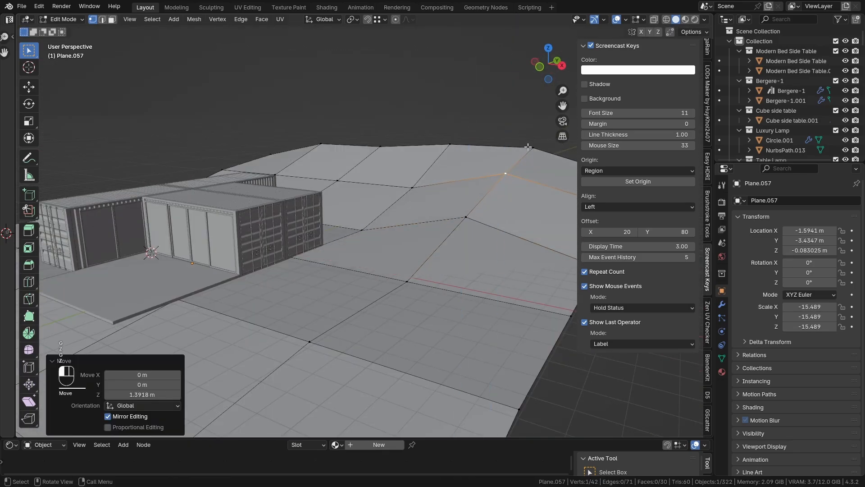
{"action": "middle_click_drag", "start_coordinate": [503, 197], "coordinate": [448, 190]}
{"action": "key", "text": "g"}
{"action": "key", "text": "z"}
{"action": "left_click", "coordinate": [446, 181]}
{"action": "key", "text": "Tab"}
Duplicate the outdoor deck slab and place the copy directly beneath the original along Z.
{"action": "middle_click_drag", "start_coordinate": [416, 228], "coordinate": [317, 275]}
{"action": "left_click", "coordinate": [317, 275]}
{"action": "key", "text": "shift+d"}
{"action": "key", "text": "z"}
{"action": "left_click", "coordinate": [368, 310]}
{"action": "key", "text": "g"}
{"action": "key", "text": "z"}
{"action": "left_click", "coordinate": [384, 313]}
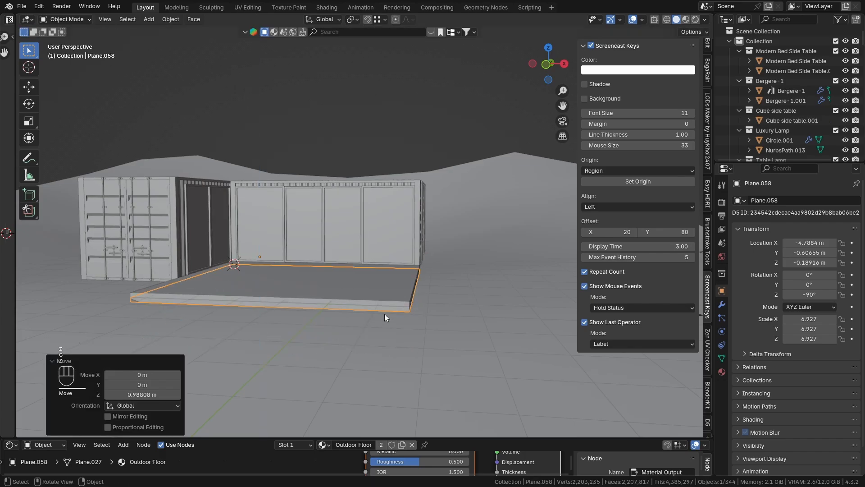
Pull in the slab copy's edges, one along Y and one side by about 0.69 m along X.
{"action": "middle_click_drag", "start_coordinate": [385, 313], "coordinate": [260, 311]}
{"action": "key", "text": "Tab"}
{"action": "key", "text": "g"}
{"action": "key", "text": "y"}
{"action": "key", "text": "alt+z"}
{"action": "key", "text": "alt+z"}
{"action": "key", "text": "g"}
{"action": "key", "text": "x"}
{"action": "middle_click_drag", "start_coordinate": [432, 335], "coordinate": [408, 356]}
Pull in the opposite side of the slab copy along X, using X-ray view for the selection.
{"action": "key", "text": "alt+z"}
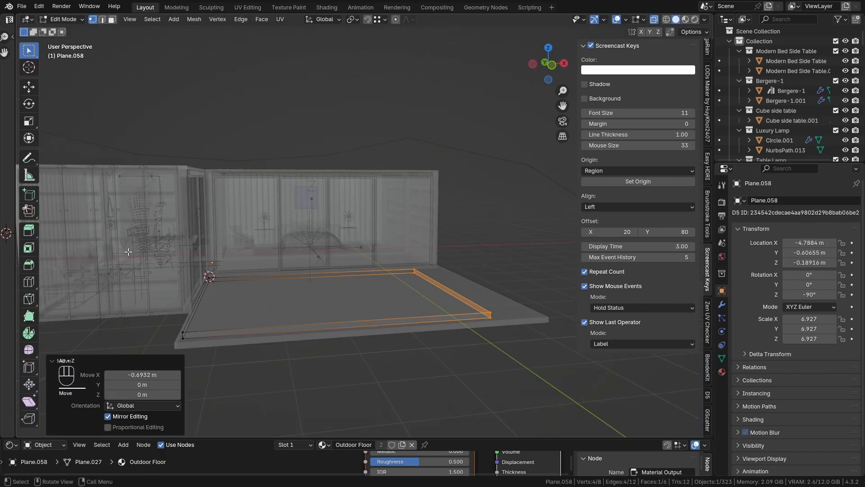
{"action": "key", "text": "alt+z"}
{"action": "key", "text": "g"}
{"action": "key", "text": "x"}
Move a face of the lower slab along Z to adjust its height, and return to Object Mode.
{"action": "middle_click_drag", "start_coordinate": [361, 315], "coordinate": [234, 293]}
{"action": "key", "text": "3"}
{"action": "left_click", "coordinate": [399, 275]}
{"action": "key", "text": "g"}
{"action": "key", "text": "z"}
{"action": "left_click", "coordinate": [426, 318]}
{"action": "key", "text": "Tab"}
{"action": "middle_click_drag", "start_coordinate": [387, 309], "coordinate": [376, 267], "text": "shift"}
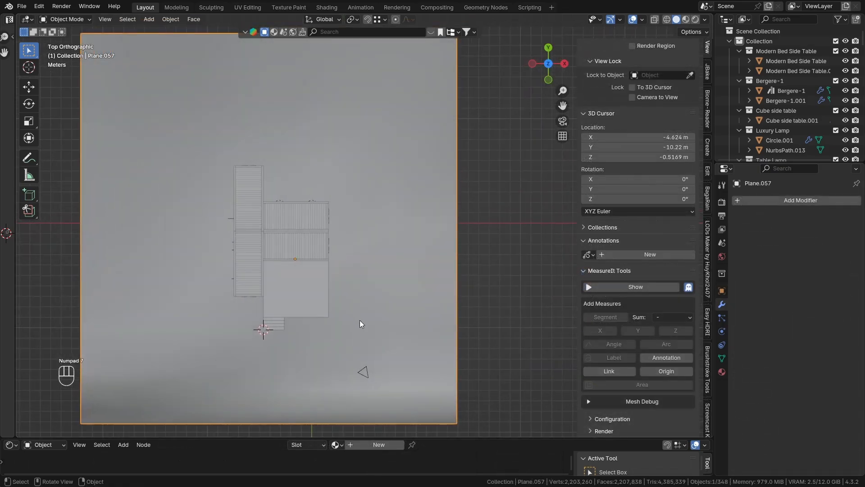
Add a 2 m plane at the 3D cursor beside the steps and move it off the terrain.
{"action": "key", "text": "shift+a"}
{"action": "mouse_move", "coordinate": [360, 255]}
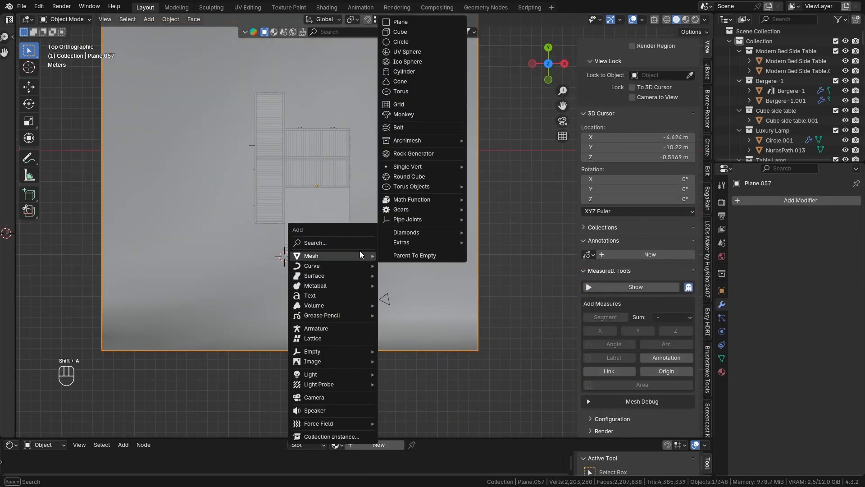
{"action": "left_click", "coordinate": [411, 20]}
{"action": "scroll", "coordinate": [255, 288], "scroll_direction": "up", "scroll_amount": 1}
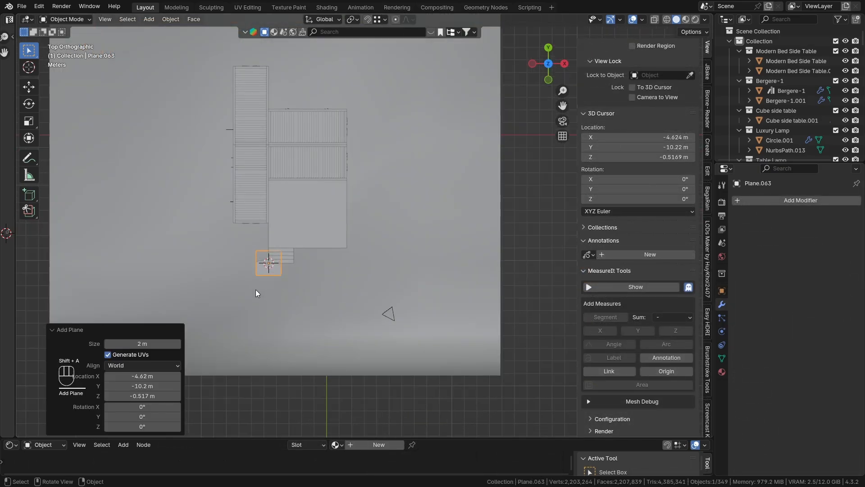
{"action": "scroll", "coordinate": [263, 291], "scroll_direction": "down", "scroll_amount": 1}
{"action": "left_click", "coordinate": [263, 291]}
Add a Bézier curve at the 3D cursor by the deck steps.
{"action": "key", "text": "shift+a"}
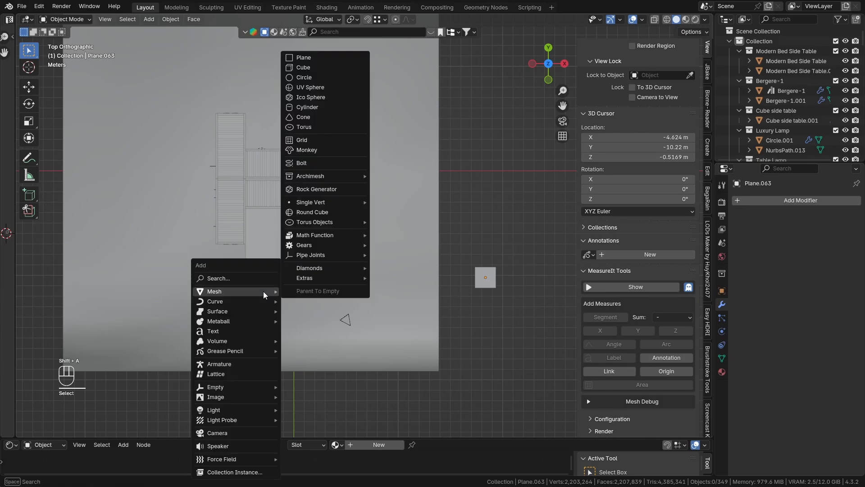
{"action": "mouse_move", "coordinate": [234, 301]}
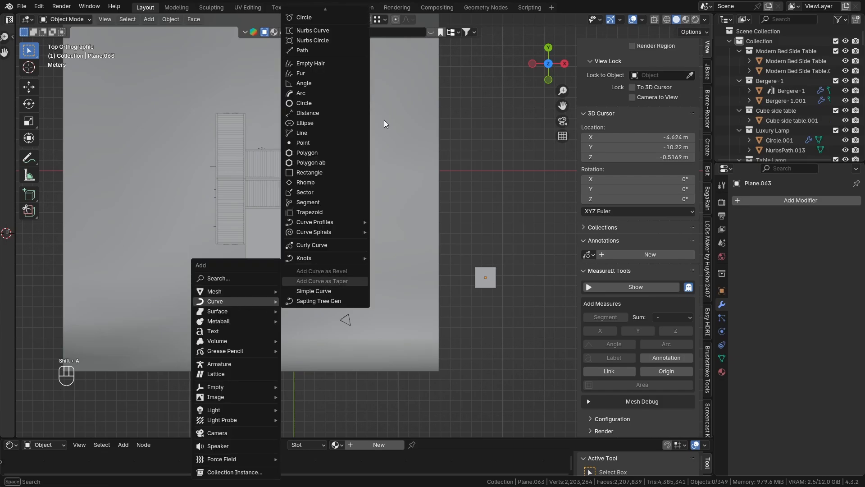
{"action": "left_click", "coordinate": [318, 15]}
{"action": "scroll", "coordinate": [297, 243], "scroll_direction": "up", "scroll_amount": 4}
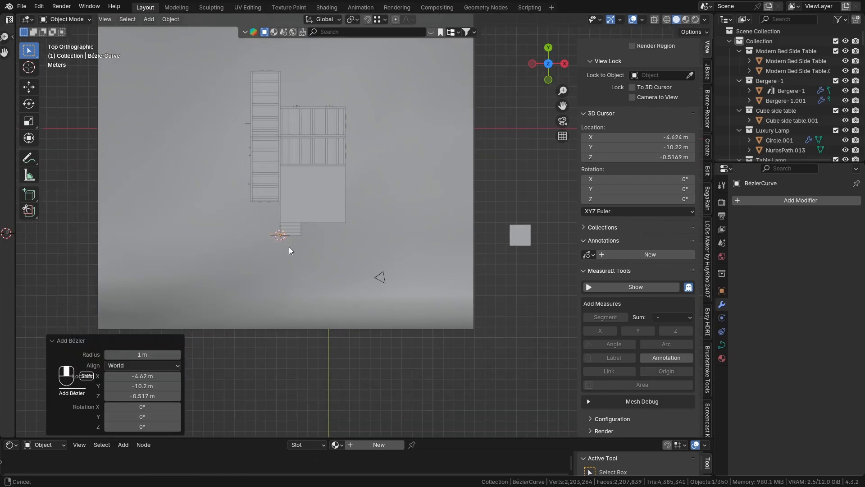
{"action": "scroll", "coordinate": [310, 251], "scroll_direction": "up", "scroll_amount": 2}
Delete all vertices of the new Bézier curve in Edit Mode.
{"action": "key", "text": "Tab"}
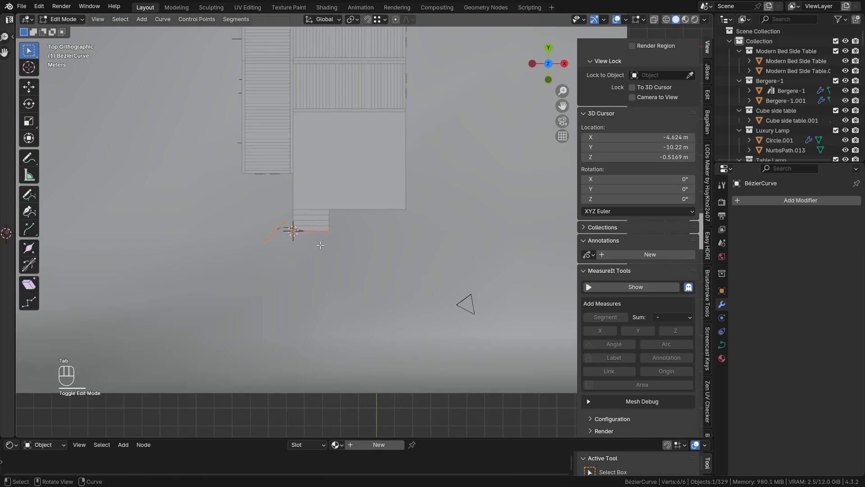
{"action": "key", "text": "x"}
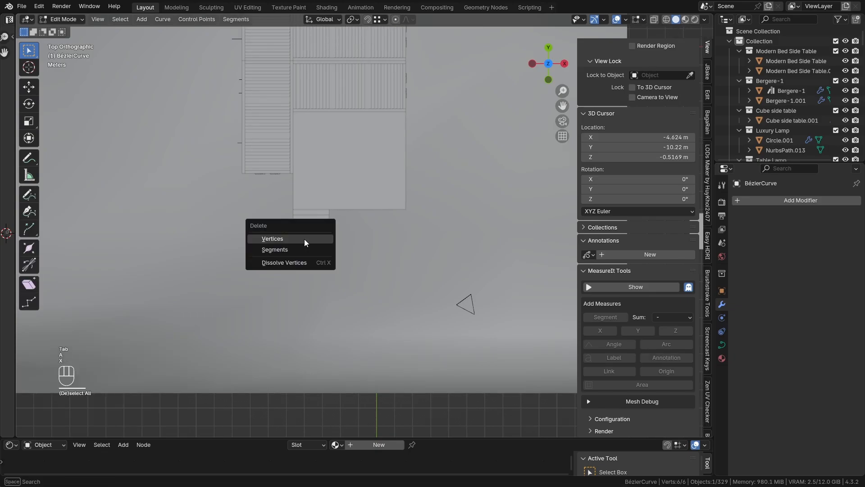
{"action": "left_click", "coordinate": [304, 240]}
{"action": "middle_click_drag", "start_coordinate": [254, 209], "coordinate": [230, 238], "text": "shift"}
{"action": "scroll", "coordinate": [230, 239], "scroll_direction": "down", "scroll_amount": 1}
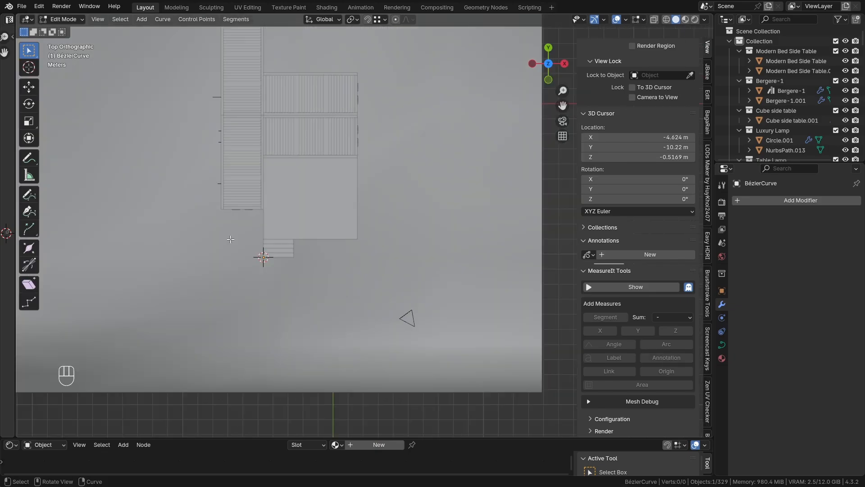
Draw a freehand winding path curve from the deck steps around the building to the terrain's far rear edge.
{"action": "left_click", "coordinate": [30, 195]}
{"action": "scroll", "coordinate": [245, 286], "scroll_direction": "down", "scroll_amount": 1}
{"action": "mouse_move", "coordinate": [259, 256]}
{"action": "middle_mouse_down", "text": "shift"}
{"action": "mouse_move", "coordinate": [239, 310]}
{"action": "mouse_move", "coordinate": [272, 341]}
{"action": "mouse_move", "coordinate": [271, 357]}
{"action": "middle_mouse_up", "text": "shift"}
{"action": "scroll", "coordinate": [273, 347], "scroll_direction": "down", "scroll_amount": 1}
{"action": "left_click", "coordinate": [277, 333]}
{"action": "key", "text": "ctrl+z"}
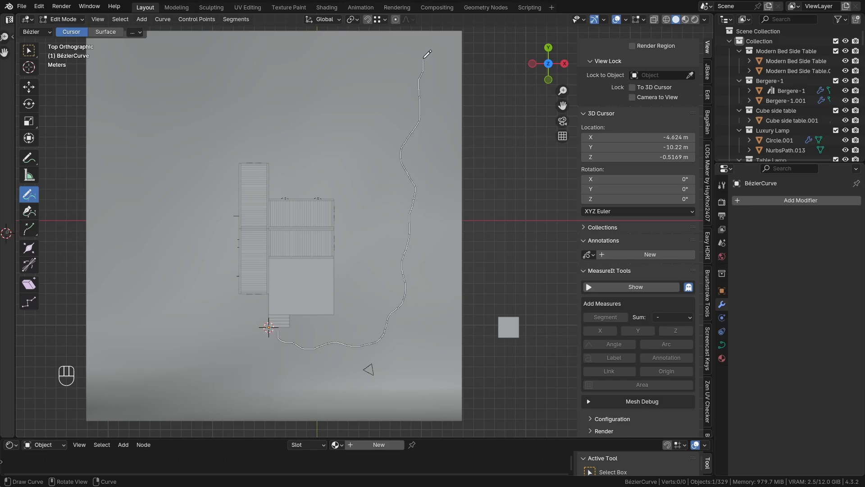
{"action": "left_click_drag", "start_coordinate": [426, 28], "coordinate": [427, 26]}
{"action": "scroll", "coordinate": [392, 270], "scroll_direction": "down", "scroll_amount": 1}
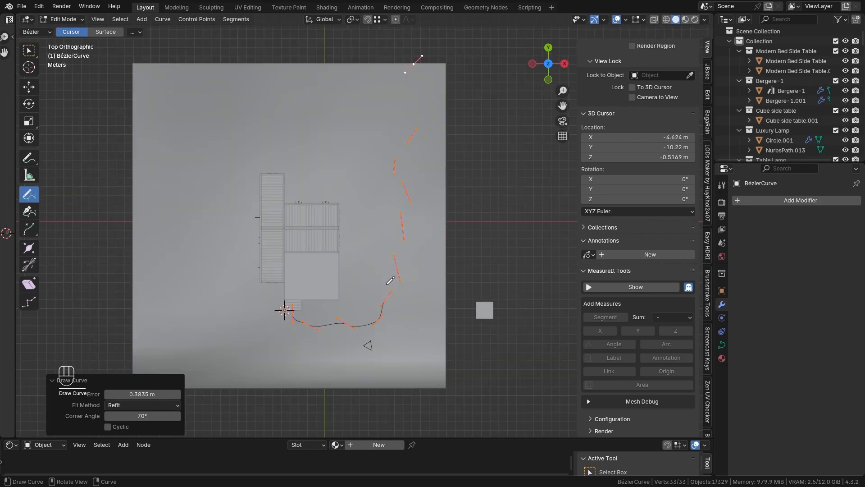
Return to Object Mode and raise the path curve about 9.61 m along Z.
{"action": "middle_click_drag", "start_coordinate": [384, 278], "coordinate": [363, 239]}
{"action": "scroll", "coordinate": [367, 212], "scroll_direction": "up", "scroll_amount": 2}
{"action": "key", "text": "Tab"}
{"action": "scroll", "coordinate": [364, 217], "scroll_direction": "down", "scroll_amount": 1}
{"action": "key", "text": "g"}
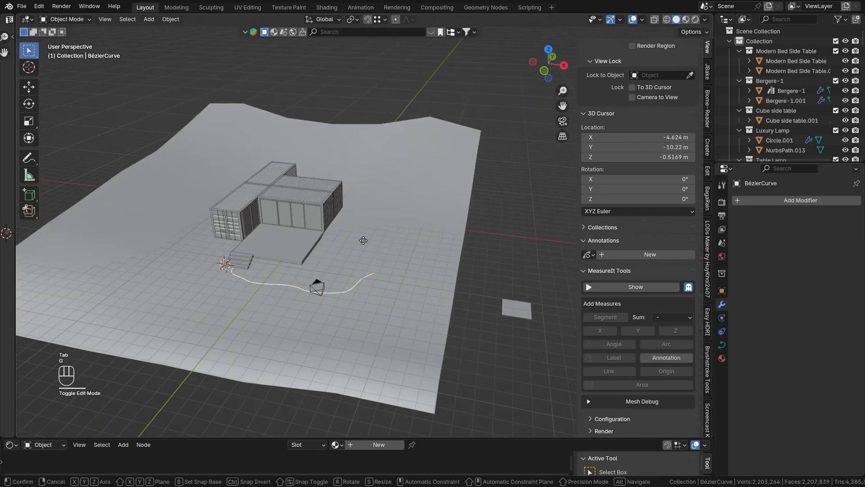
{"action": "key", "text": "z"}
{"action": "left_click", "coordinate": [348, 133]}
Add an Array modifier to the small plane beside the terrain.
{"action": "middle_click_drag", "start_coordinate": [314, 219], "coordinate": [315, 275], "text": "shift"}
{"action": "left_click", "coordinate": [481, 204]}
{"action": "left_click", "coordinate": [745, 201]}
{"action": "mouse_move", "coordinate": [737, 202]}
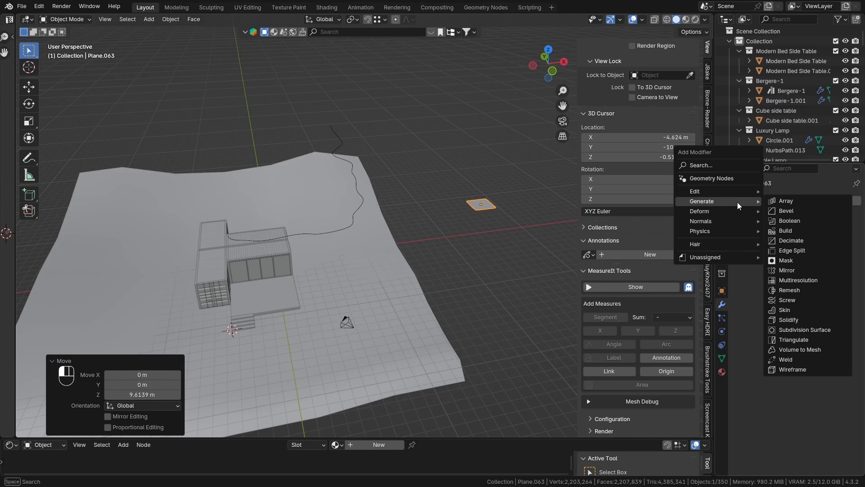
{"action": "left_click", "coordinate": [780, 199]}
{"action": "middle_click_drag", "start_coordinate": [507, 216], "coordinate": [530, 244]}
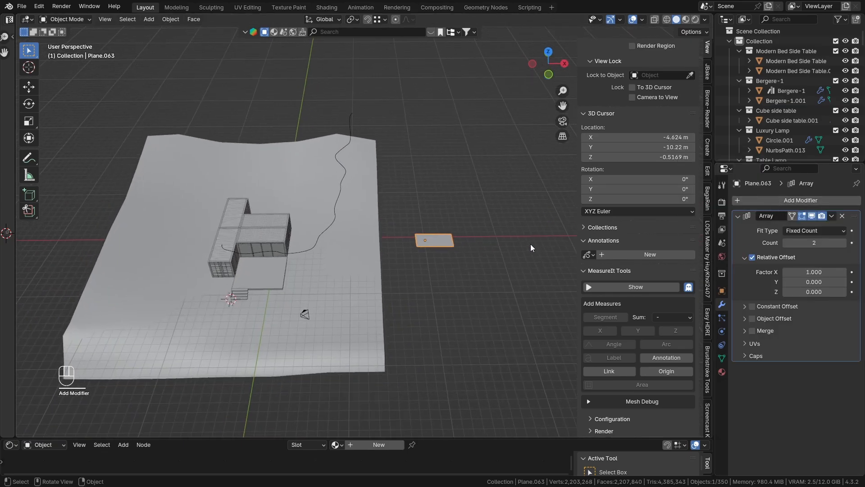
Set the array's fit type to Fit Curve with the drawn BézierCurve as its curve.
{"action": "left_click", "coordinate": [818, 231]}
{"action": "left_click", "coordinate": [804, 264]}
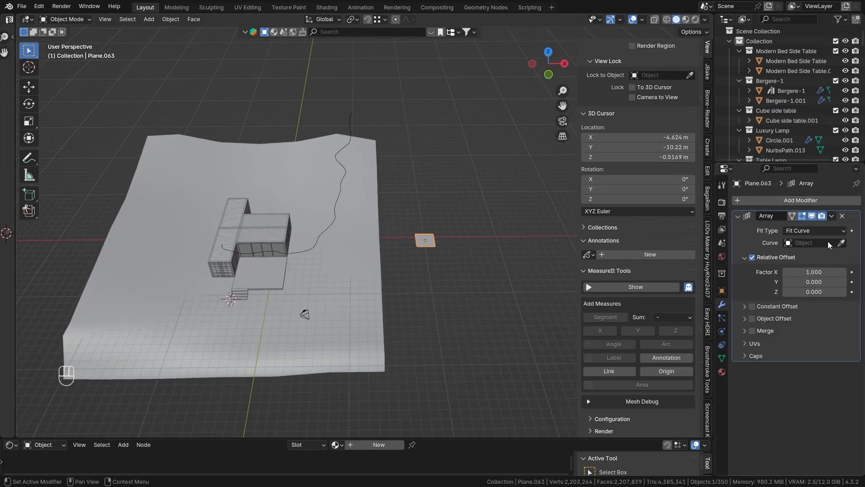
{"action": "middle_click_drag", "start_coordinate": [316, 230], "coordinate": [387, 279]}
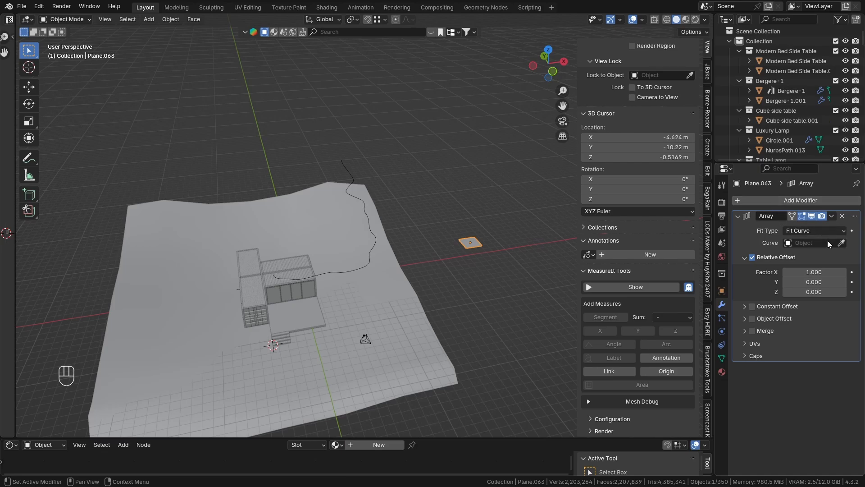
{"action": "left_click", "coordinate": [350, 161]}
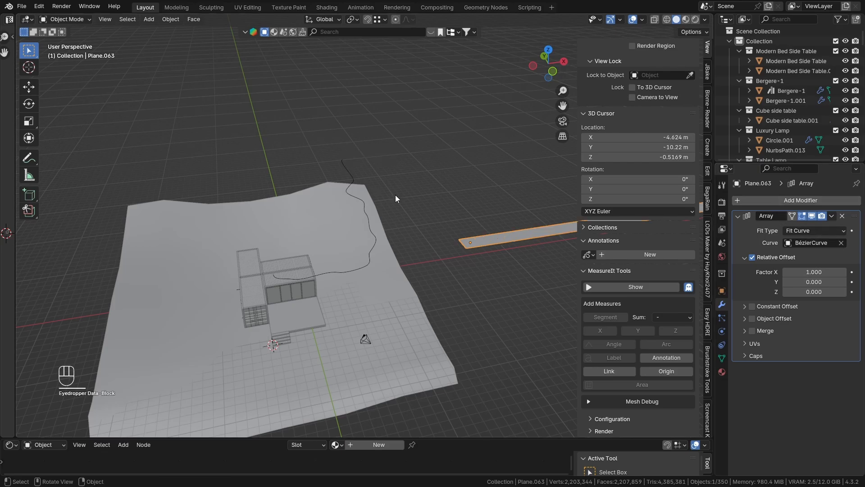
{"action": "scroll", "coordinate": [451, 228], "scroll_direction": "up", "scroll_amount": 4, "text": "ctrl"}
Add a Weld modifier to the arrayed plane.
{"action": "left_click", "coordinate": [766, 199]}
{"action": "mouse_move", "coordinate": [760, 201]}
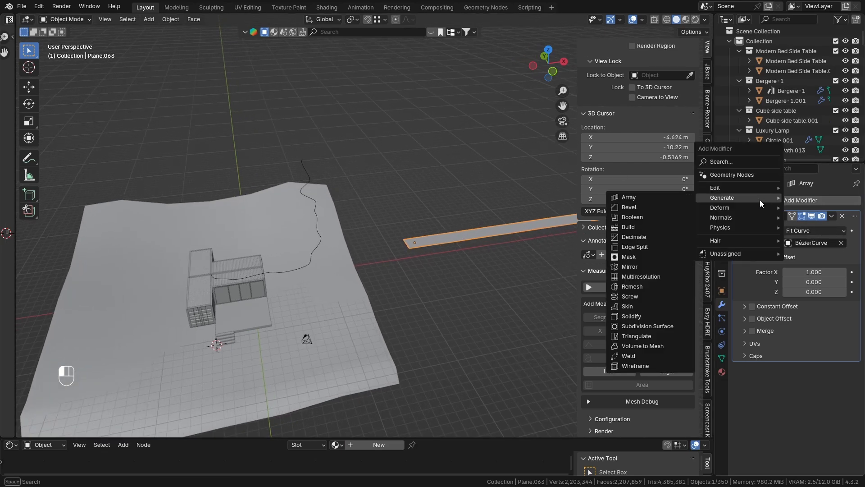
{"action": "left_click", "coordinate": [629, 355]}
{"action": "middle_click_drag", "start_coordinate": [518, 293], "coordinate": [384, 231]}
{"action": "middle_click_drag", "start_coordinate": [466, 231], "coordinate": [447, 246]}
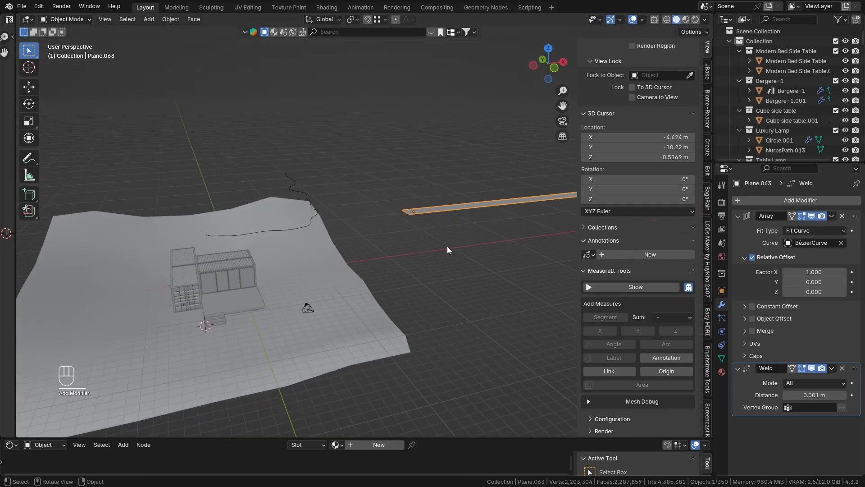
{"action": "left_click", "coordinate": [766, 199]}
{"action": "mouse_move", "coordinate": [748, 199]}
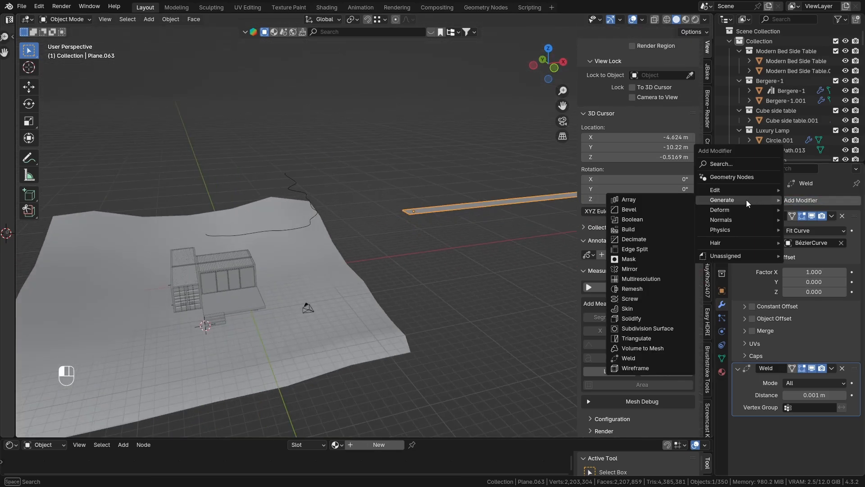
{"action": "key", "text": "Escape"}
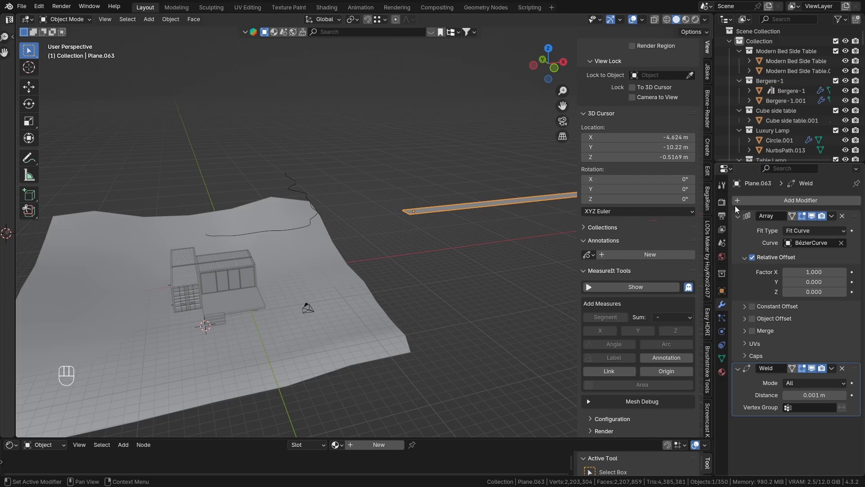
Add a Curve modifier to the arrayed plane with BézierCurve as its curve object, collapsing the Array and Weld settings.
{"action": "left_click", "coordinate": [768, 198]}
{"action": "mouse_move", "coordinate": [766, 207]}
{"action": "left_click", "coordinate": [649, 229]}
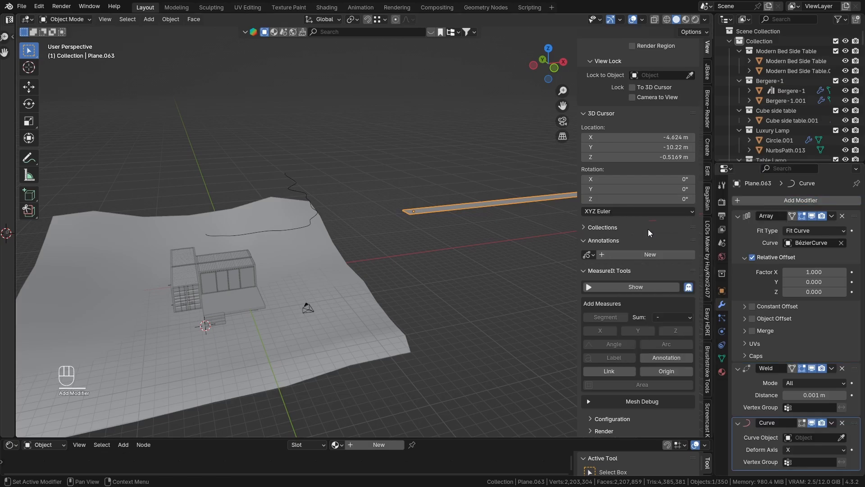
{"action": "middle_click_drag", "start_coordinate": [518, 230], "coordinate": [526, 269]}
{"action": "left_click", "coordinate": [738, 369]}
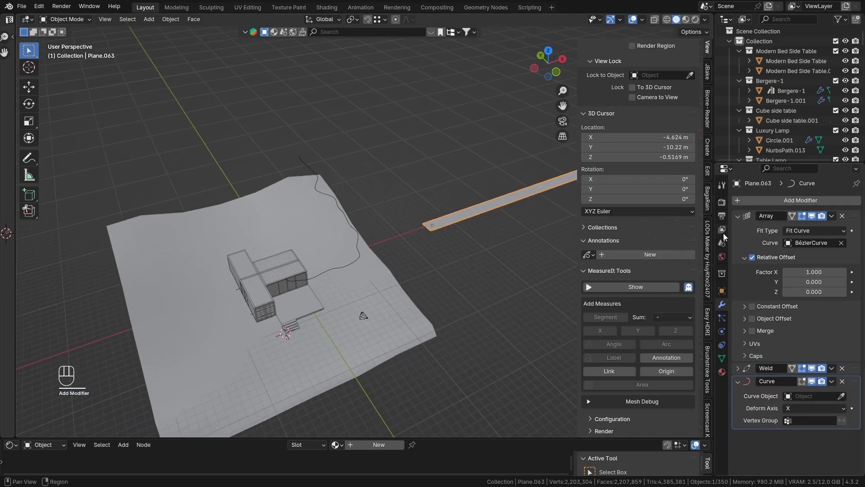
{"action": "left_click", "coordinate": [738, 216]}
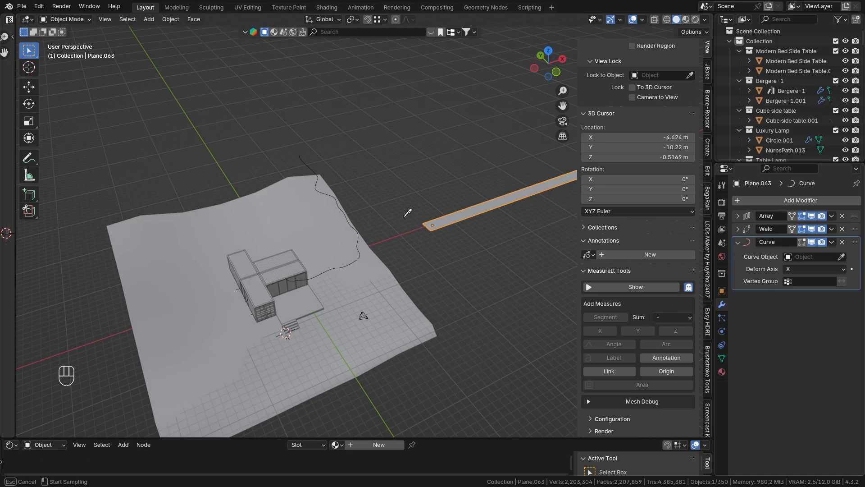
{"action": "left_click", "coordinate": [309, 157]}
Move the curved plane strip about -22.16 m along X to align it with the path curve.
{"action": "middle_click_drag", "start_coordinate": [342, 253], "coordinate": [468, 261]}
{"action": "key", "text": "g"}
{"action": "key", "text": "x"}
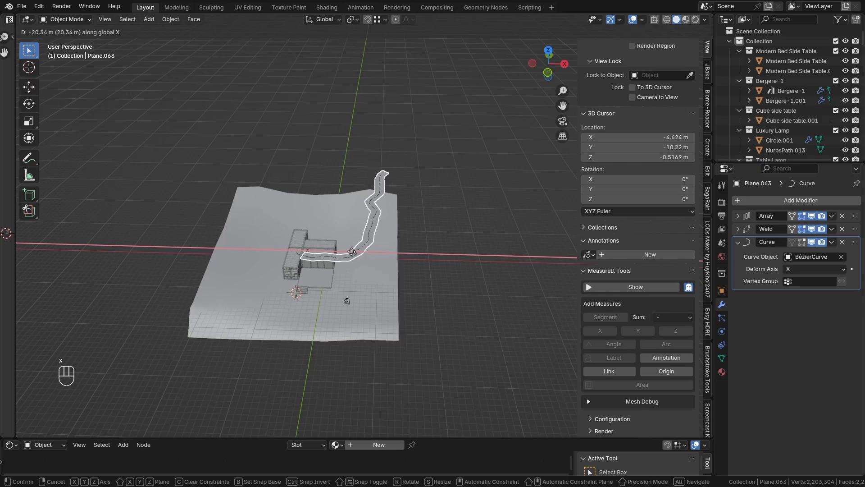
{"action": "left_click", "coordinate": [342, 245]}
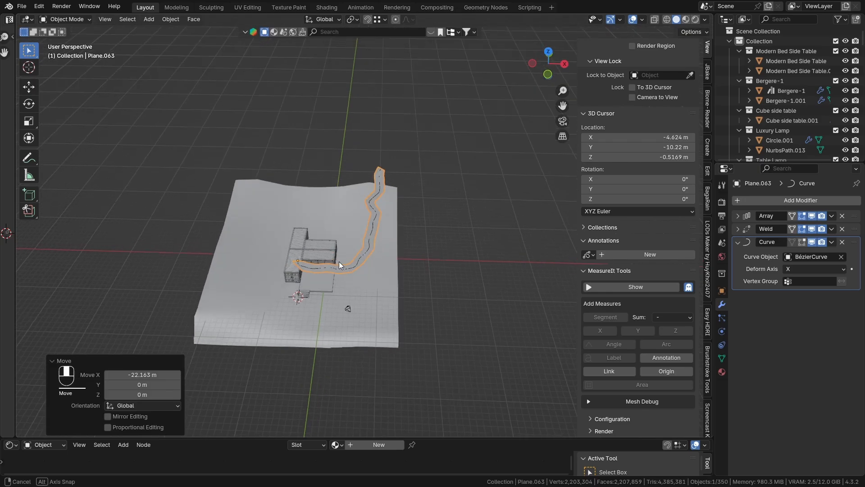
Add a Subdivision Surface modifier to the path strip and set its viewport levels to 2.
{"action": "scroll", "coordinate": [335, 285], "scroll_direction": "up", "scroll_amount": 6}
{"action": "left_click", "coordinate": [745, 200]}
{"action": "mouse_move", "coordinate": [738, 198]}
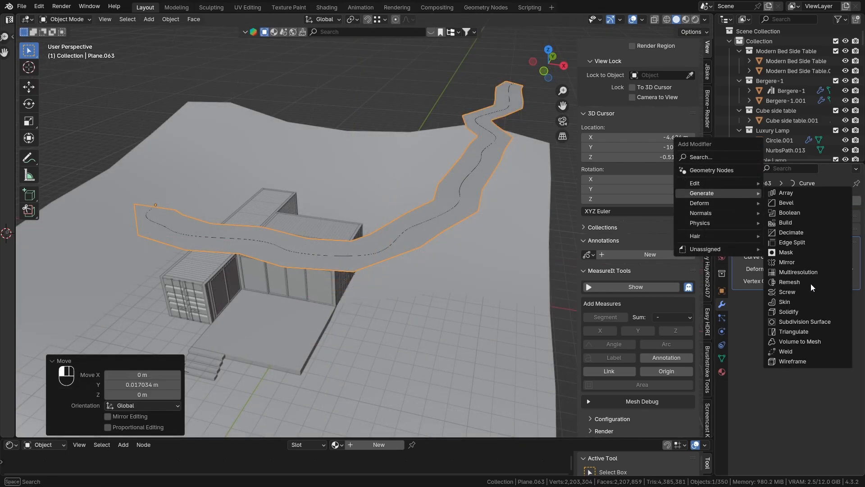
{"action": "left_click", "coordinate": [828, 326]}
{"action": "scroll", "coordinate": [338, 242], "scroll_direction": "down", "scroll_amount": 2}
{"action": "middle_click_drag", "start_coordinate": [344, 239], "coordinate": [388, 240]}
{"action": "left_click", "coordinate": [844, 323]}
{"action": "middle_click_drag", "start_coordinate": [418, 293], "coordinate": [371, 335]}
{"action": "scroll", "coordinate": [371, 335], "scroll_direction": "down", "scroll_amount": 2}
{"action": "scroll", "coordinate": [393, 280], "scroll_direction": "up", "scroll_amount": 3}
Try sharpening the subdivided path by creasing the base plane's edges to 1.000.
{"action": "key", "text": "Tab"}
{"action": "key", "text": "Tab"}
{"action": "key", "text": "Tab"}
{"action": "key", "text": "Tab"}
{"action": "key", "text": "Tab"}
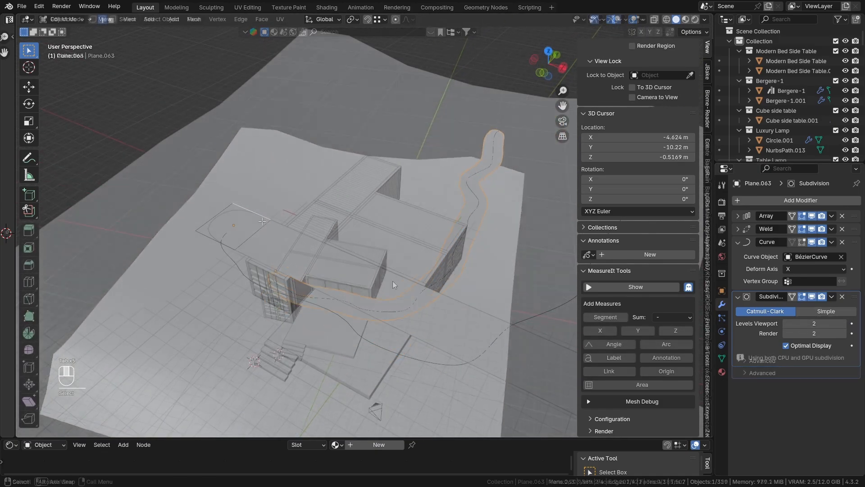
{"action": "left_click", "coordinate": [249, 210]}
{"action": "key", "text": "shift+e"}
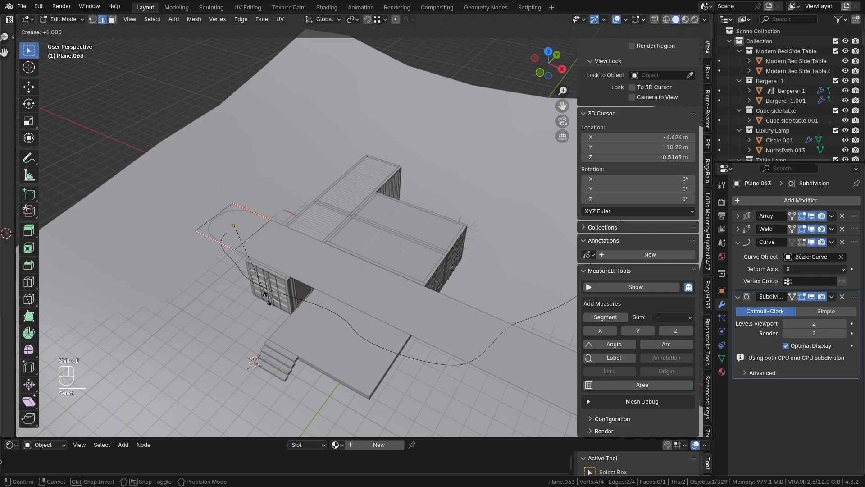
{"action": "key", "text": "Tab"}
{"action": "middle_click_drag", "start_coordinate": [307, 372], "coordinate": [283, 243]}
{"action": "key", "text": "Tab"}
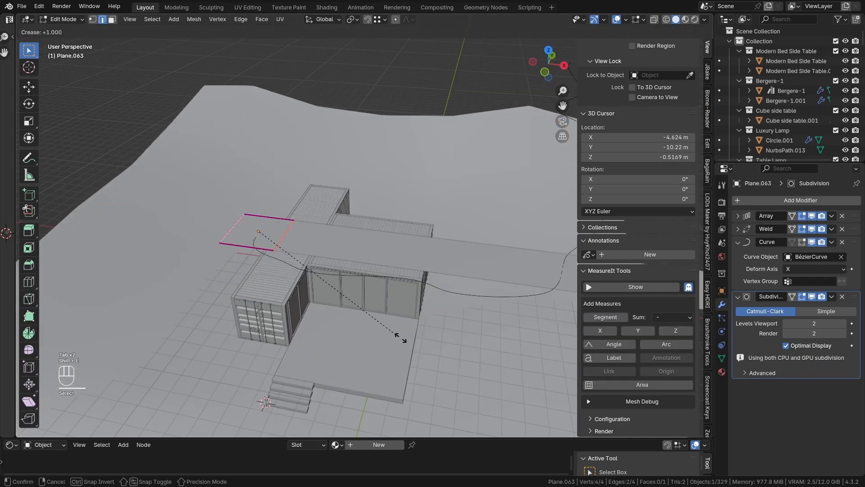
{"action": "left_click", "coordinate": [342, 295]}
{"action": "key", "text": "Tab"}
{"action": "middle_click_drag", "start_coordinate": [342, 295], "coordinate": [204, 245]}
Extrude the base plane's two long side edges slightly outward along Y, the near one by about 0.02 m.
{"action": "key", "text": "Tab"}
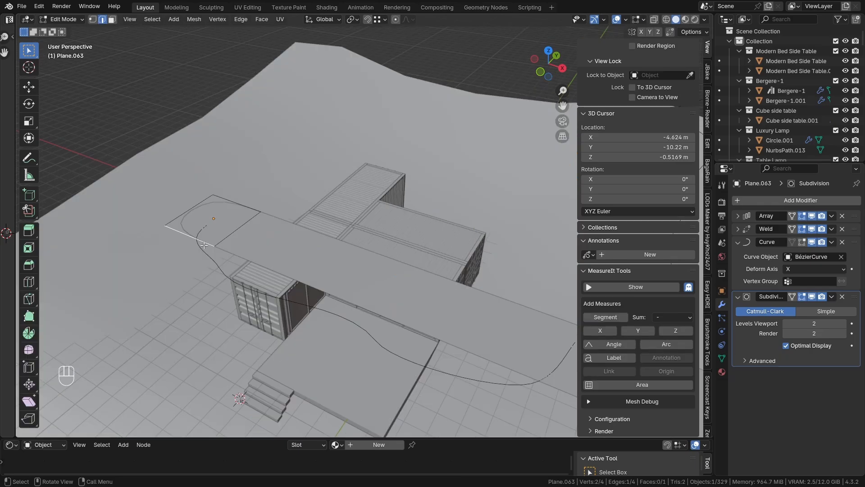
{"action": "key", "text": "e"}
{"action": "key", "text": "y"}
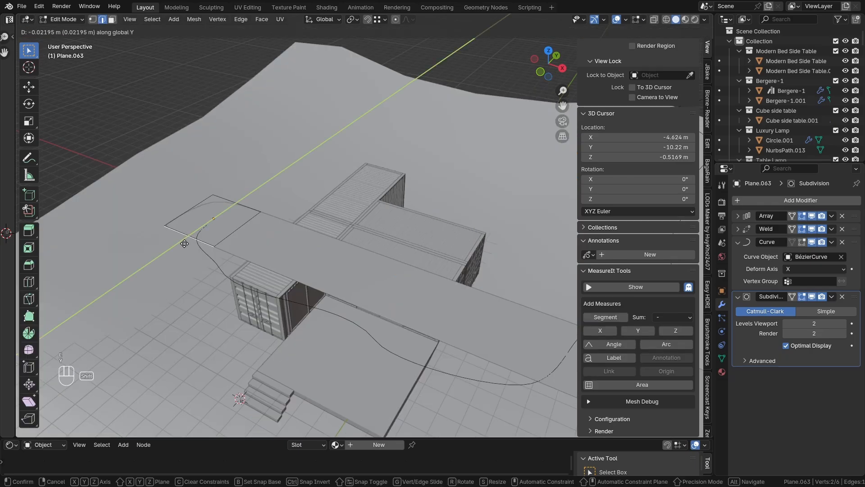
{"action": "left_click", "coordinate": [184, 244]}
{"action": "left_click", "coordinate": [251, 220]}
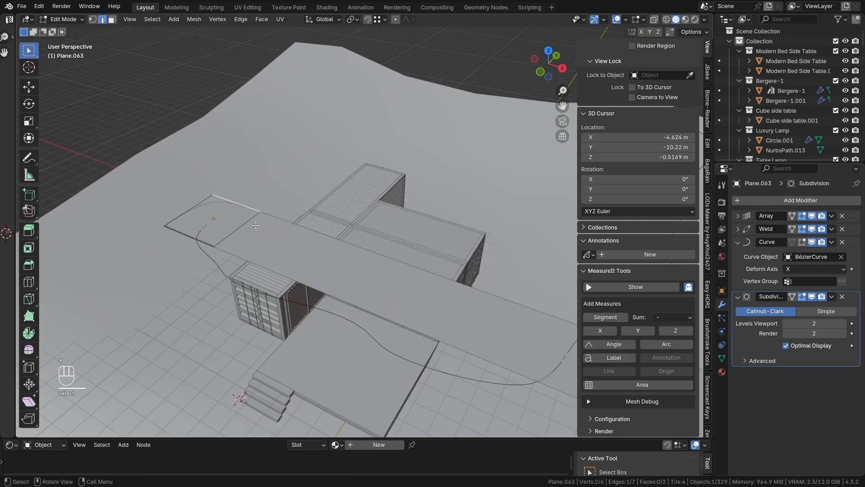
{"action": "key", "text": "e"}
{"action": "key", "text": "y"}
{"action": "left_click", "coordinate": [267, 220]}
{"action": "key", "text": "Tab"}
{"action": "scroll", "coordinate": [258, 238], "scroll_direction": "down", "scroll_amount": 3}
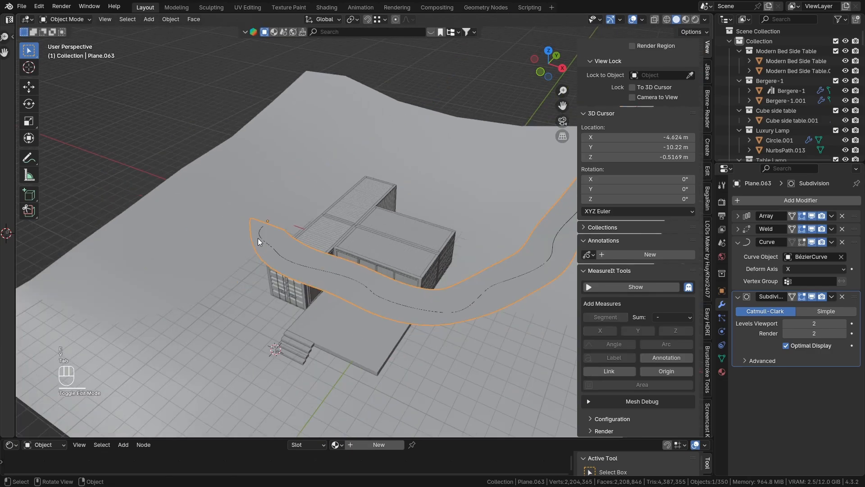
Add a Shrinkwrap modifier that projects the path along Z, both negative and positive, onto the terrain Plane.057.
{"action": "middle_click_drag", "start_coordinate": [290, 256], "coordinate": [332, 222]}
{"action": "left_click", "coordinate": [755, 201]}
{"action": "left_click", "coordinate": [801, 292]}
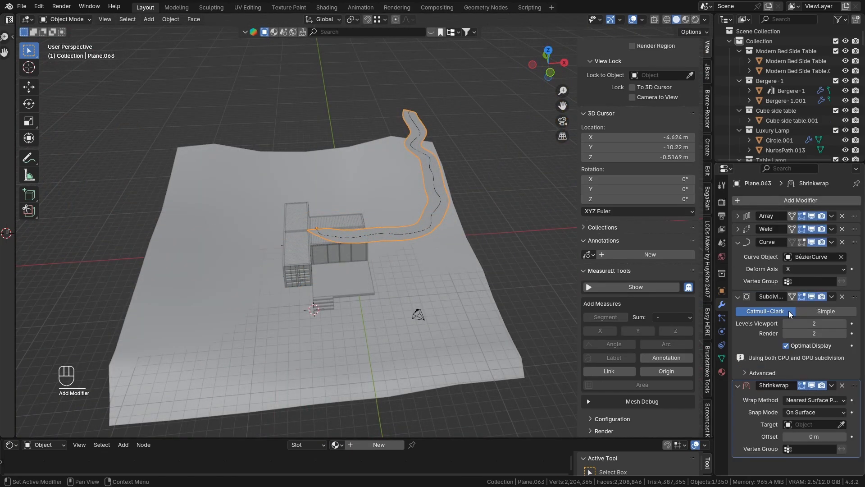
{"action": "middle_click_drag", "start_coordinate": [455, 311], "coordinate": [494, 306]}
{"action": "left_click", "coordinate": [797, 400]}
{"action": "left_click", "coordinate": [768, 422]}
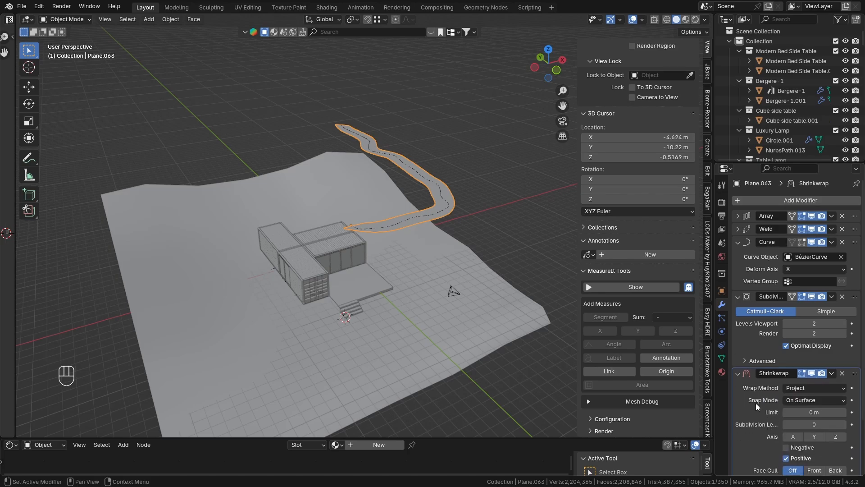
{"action": "scroll", "coordinate": [755, 402], "scroll_direction": "down", "scroll_amount": 4}
{"action": "left_click", "coordinate": [841, 434]}
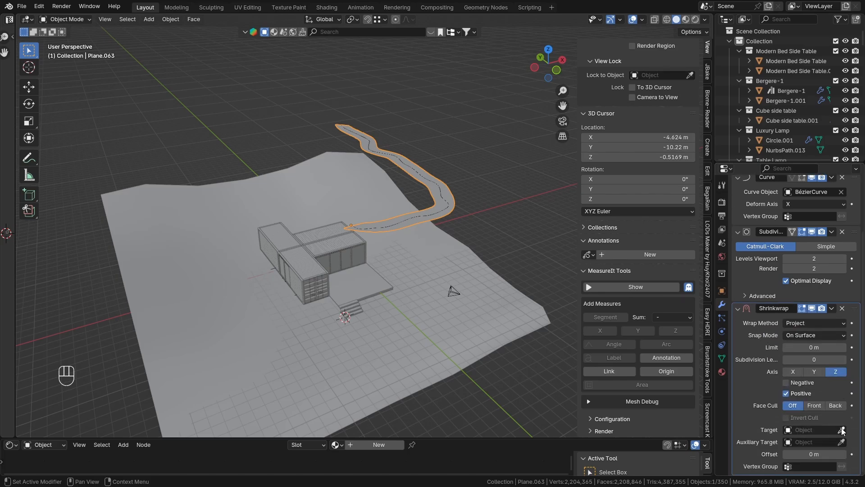
{"action": "left_click", "coordinate": [524, 335]}
{"action": "left_click", "coordinate": [787, 395]}
Move the far end control point of the path's BézierCurve about -1.8 m along Y, inside the terrain edge.
{"action": "middle_click_drag", "start_coordinate": [502, 299], "coordinate": [360, 252]}
{"action": "left_click", "coordinate": [397, 213]}
{"action": "left_click", "coordinate": [397, 216]}
{"action": "key", "text": "Tab"}
{"action": "key", "text": "KP_7"}
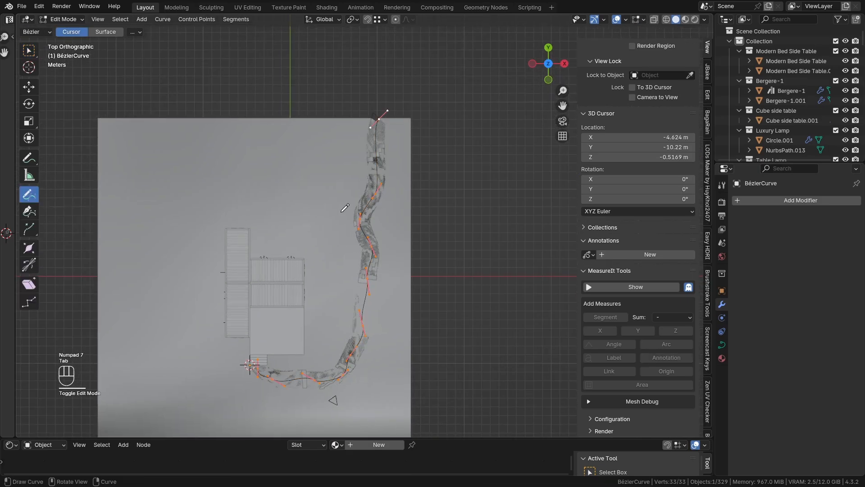
{"action": "scroll", "coordinate": [362, 131], "scroll_direction": "up", "scroll_amount": 3}
{"action": "key", "text": "g"}
{"action": "key", "text": "y"}
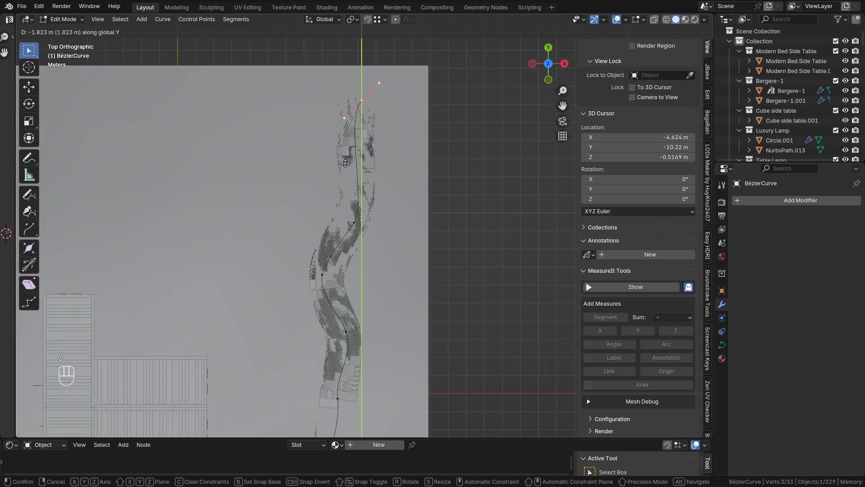
{"action": "left_click", "coordinate": [353, 164]}
Move the curve's start point to the foot of the entrance steps and shift its neighbouring point about 1 m away from the deck.
{"action": "middle_click_drag", "start_coordinate": [352, 164], "coordinate": [256, 86]}
{"action": "scroll", "coordinate": [447, 219], "scroll_direction": "down", "scroll_amount": 3}
{"action": "middle_click_drag", "start_coordinate": [446, 219], "coordinate": [330, 309]}
{"action": "key", "text": "KP_7"}
{"action": "scroll", "coordinate": [293, 322], "scroll_direction": "up", "scroll_amount": 5}
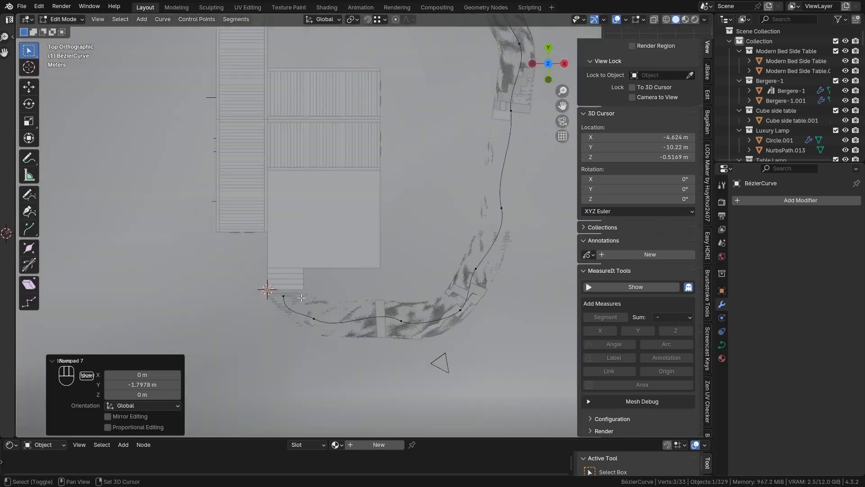
{"action": "left_click", "coordinate": [350, 307]}
{"action": "left_click", "coordinate": [339, 300]}
{"action": "key", "text": "g"}
{"action": "left_click", "coordinate": [321, 311]}
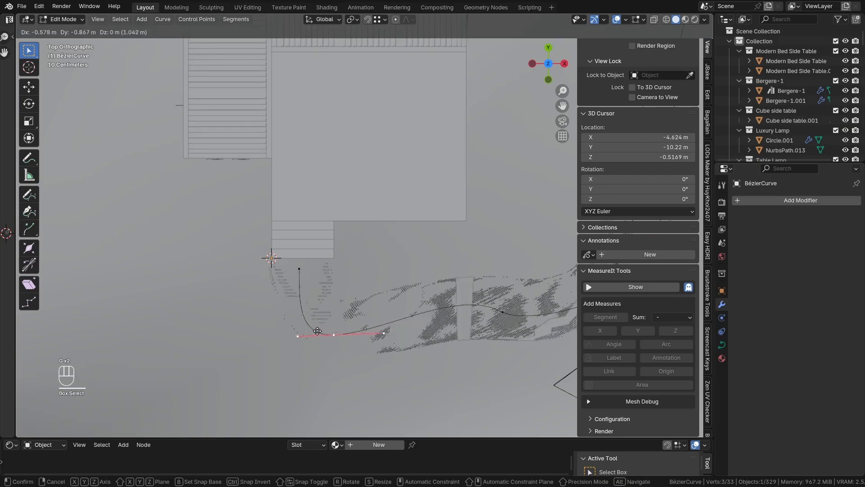
{"action": "key", "text": "Tab"}
Add a Solidify modifier to the path with a thickness of 0.092 m and an offset of about -0.39.
{"action": "middle_click_drag", "start_coordinate": [320, 312], "coordinate": [419, 261]}
{"action": "left_click", "coordinate": [419, 261]}
{"action": "left_click", "coordinate": [741, 201]}
{"action": "mouse_move", "coordinate": [741, 189]}
{"action": "left_click", "coordinate": [809, 308]}
{"action": "middle_click_drag", "start_coordinate": [428, 293], "coordinate": [435, 277]}
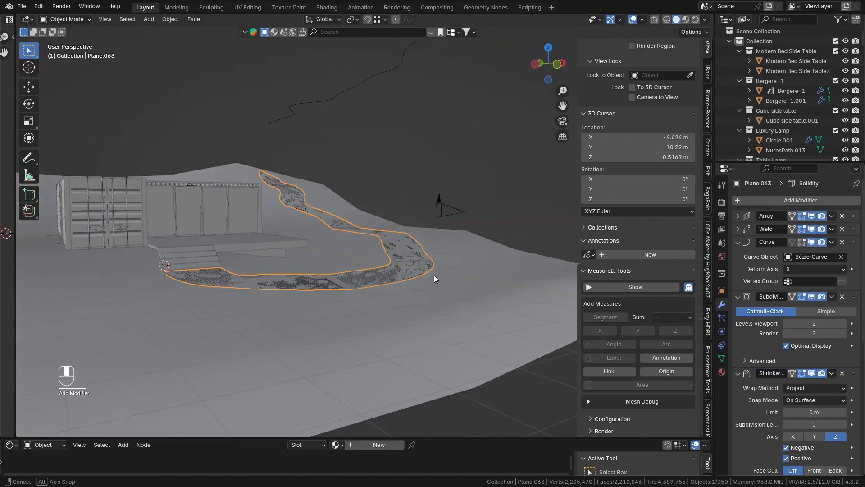
{"action": "scroll", "coordinate": [849, 391], "scroll_direction": "down", "scroll_amount": 9}
{"action": "left_click_drag", "start_coordinate": [828, 341], "coordinate": [828, 341], "text": "shift"}
{"action": "left_click_drag", "start_coordinate": [815, 329], "coordinate": [824, 329], "text": "shift"}
{"action": "left_click_drag", "start_coordinate": [815, 341], "coordinate": [842, 341], "text": "shift"}
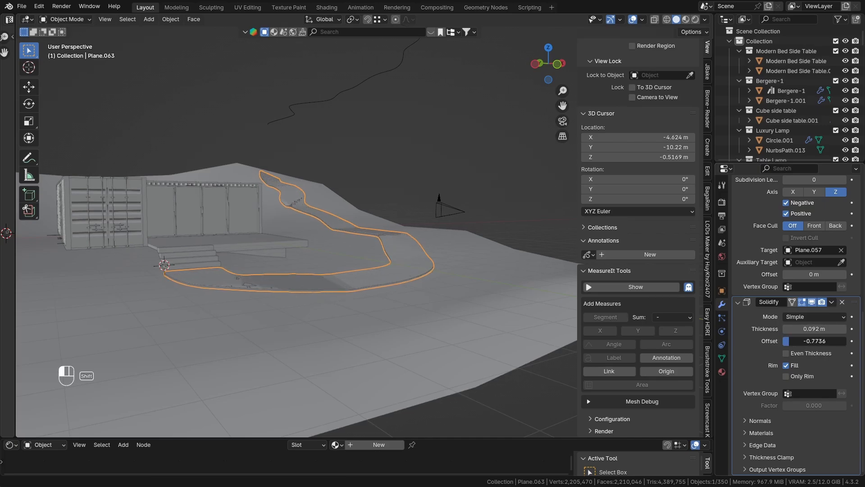
Examine up close how the thickened path's edges sit on the terrain, from the house up the hill.
{"action": "middle_click_drag", "start_coordinate": [419, 275], "coordinate": [297, 279]}
{"action": "left_click", "coordinate": [303, 337]}
{"action": "middle_click_drag", "start_coordinate": [293, 316], "coordinate": [305, 331]}
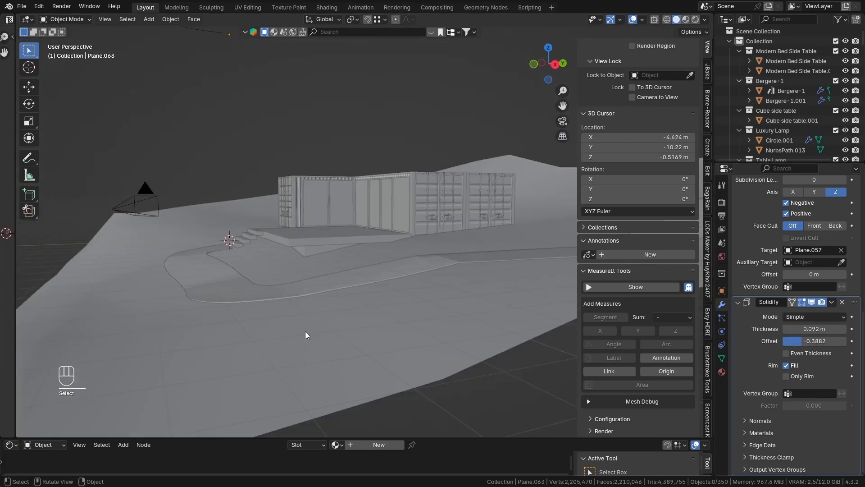
{"action": "middle_click_drag", "start_coordinate": [311, 216], "coordinate": [378, 223]}
{"action": "key", "text": "shift+grave"}
{"action": "key", "text": "w"}
{"action": "key", "text": "w"}
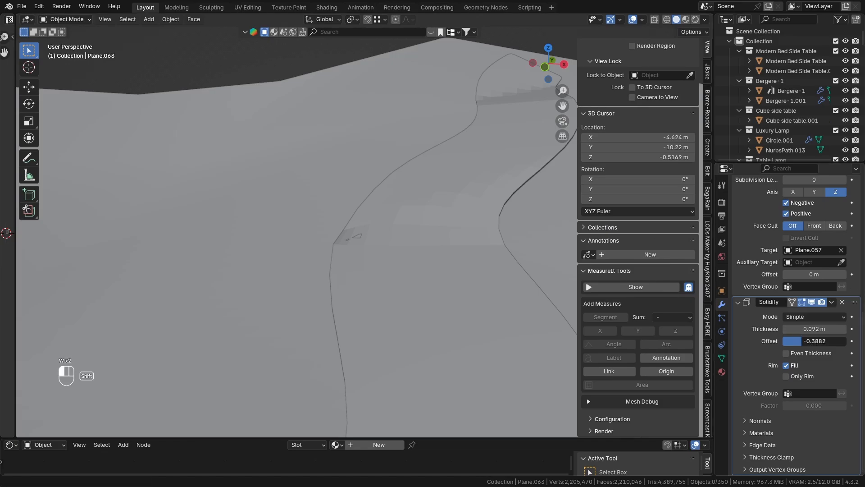
{"action": "key", "text": "shift+grave"}
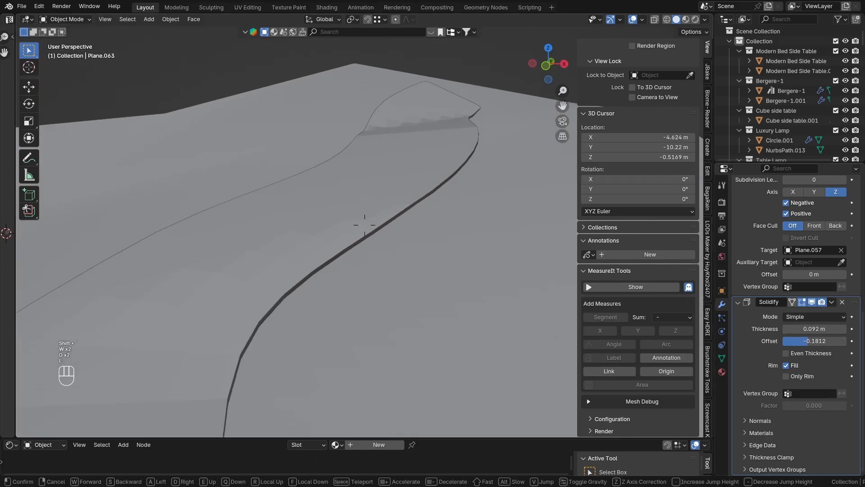
{"action": "key", "text": "q"}
{"action": "key", "text": "q"}
{"action": "key", "text": "q"}
{"action": "key", "text": "q"}
{"action": "key", "text": "q"}
{"action": "key", "text": "w"}
{"action": "key", "text": "w"}
{"action": "key", "text": "e"}
{"action": "key", "text": "q"}
{"action": "key", "text": "q"}
{"action": "key", "text": "e"}
{"action": "left_click", "coordinate": [364, 225]}
Apply Shade Auto Smooth to the path.
{"action": "left_click", "coordinate": [274, 231]}
{"action": "right_click", "coordinate": [275, 231]}
{"action": "left_click", "coordinate": [274, 231]}
{"action": "middle_click_drag", "start_coordinate": [274, 231], "coordinate": [264, 257]}
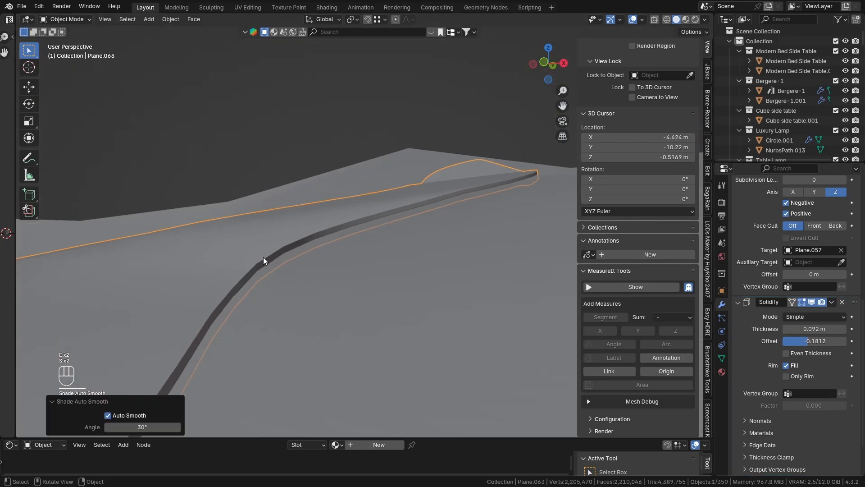
Try a Bevel modifier with a reduced amount on the path and remove it again.
{"action": "scroll", "coordinate": [750, 209], "scroll_direction": "up", "scroll_amount": 10}
{"action": "left_click", "coordinate": [754, 193]}
{"action": "mouse_move", "coordinate": [754, 196]}
{"action": "left_click", "coordinate": [796, 205], "text": "shift"}
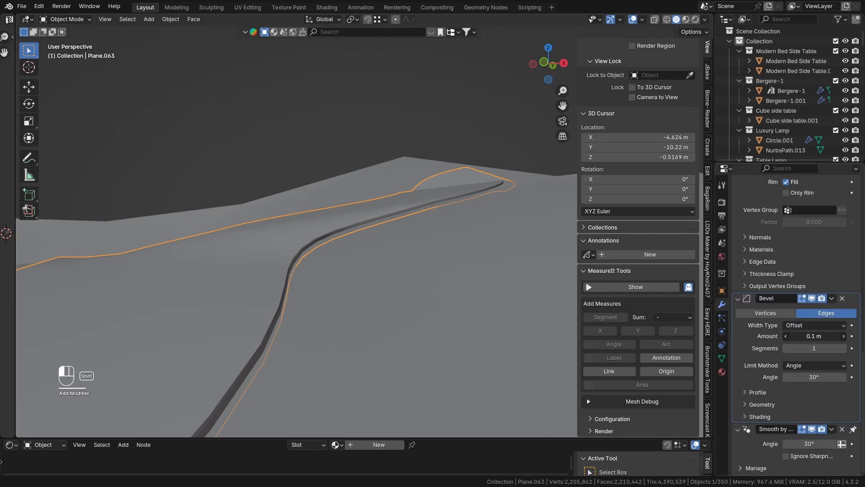
{"action": "left_click_drag", "start_coordinate": [814, 336], "coordinate": [811, 337], "text": "shift"}
{"action": "middle_click_drag", "start_coordinate": [532, 313], "coordinate": [477, 321]}
{"action": "left_click", "coordinate": [812, 298]}
{"action": "left_click", "coordinate": [812, 298]}
{"action": "left_click", "coordinate": [842, 298]}
Edit the mesh at the entrance steps and move the selected part along the Y axis.
{"action": "scroll", "coordinate": [567, 312], "scroll_direction": "down", "scroll_amount": 8}
{"action": "scroll", "coordinate": [361, 360], "scroll_direction": "up", "scroll_amount": 6}
{"action": "left_click", "coordinate": [360, 361]}
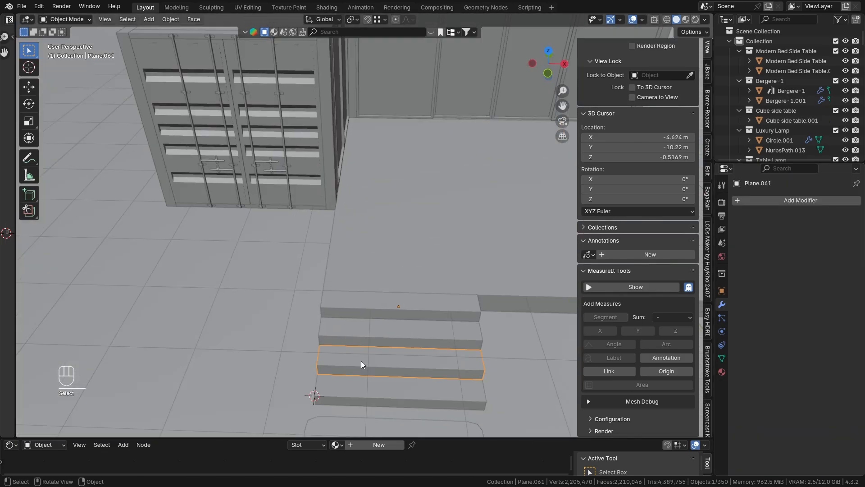
{"action": "scroll", "coordinate": [361, 361], "scroll_direction": "down", "scroll_amount": 5}
{"action": "left_click", "coordinate": [359, 319]}
{"action": "key", "text": "Tab"}
{"action": "key", "text": "Tab"}
{"action": "left_click", "coordinate": [390, 221]}
{"action": "key", "text": "Tab"}
{"action": "left_click", "coordinate": [392, 221]}
{"action": "key", "text": "g"}
{"action": "key", "text": "y"}
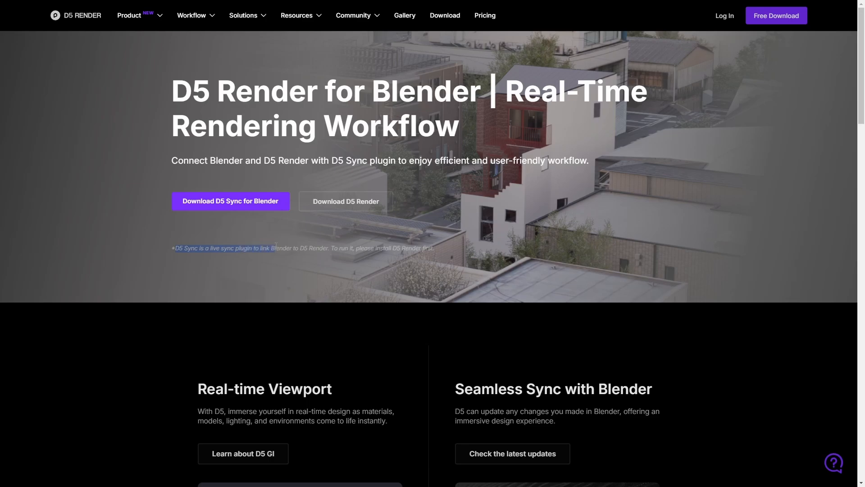
Read the note about the D5 Sync plugin's installation requirement on the D5 Render for Blender web page.
{"action": "left_click_drag", "start_coordinate": [276, 246], "coordinate": [305, 248]}
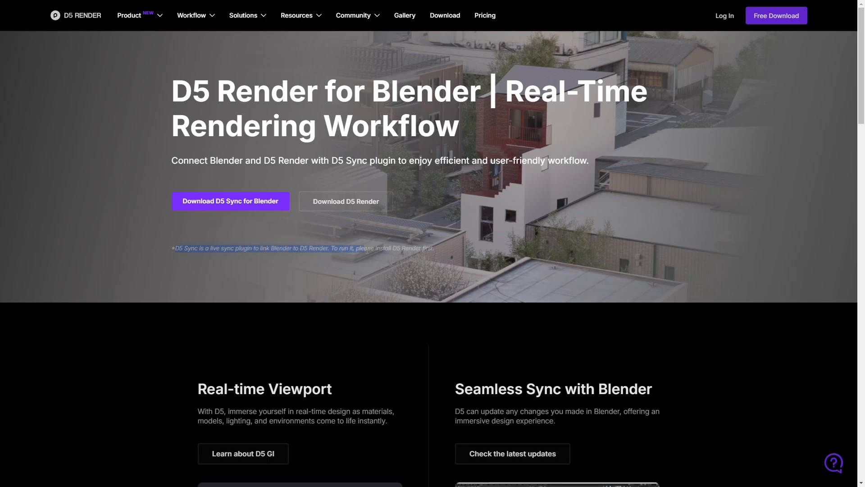
{"action": "left_click_drag", "start_coordinate": [402, 248], "coordinate": [433, 249]}
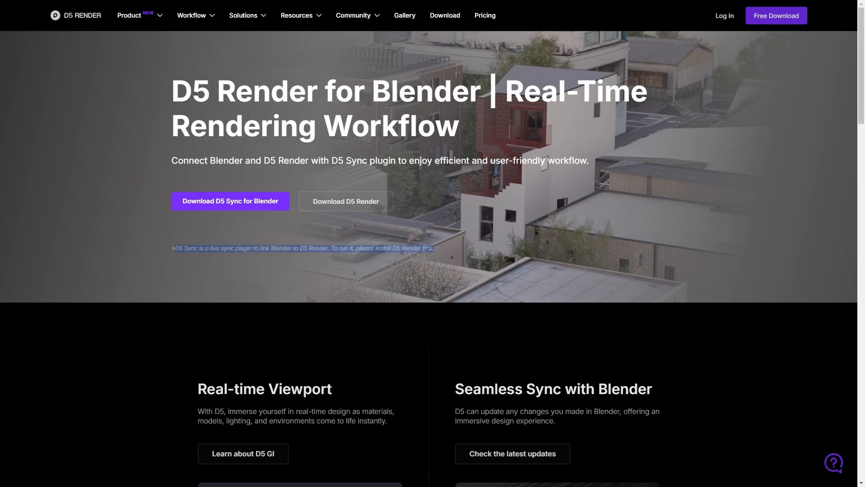
{"action": "left_click", "coordinate": [320, 219]}
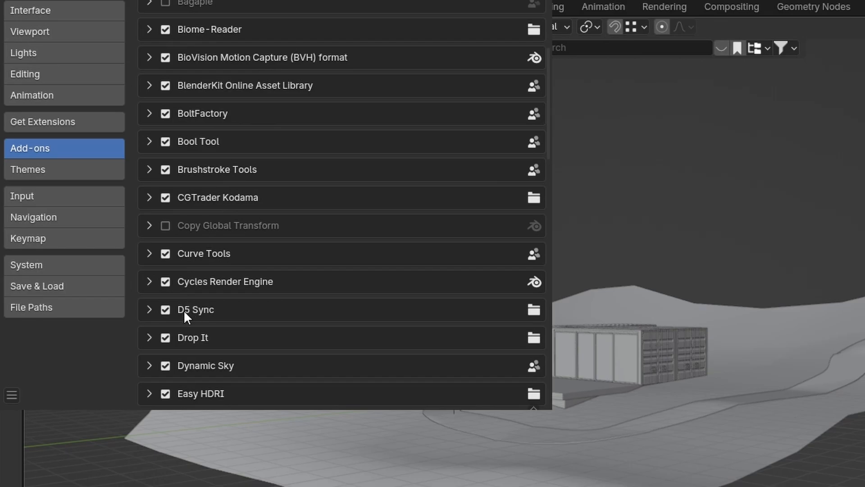
Start the D5 live sync from Blender into a new D5 Render project and dismiss the Beginner's Guide.
{"action": "scroll", "coordinate": [181, 314], "scroll_direction": "down", "scroll_amount": 2}
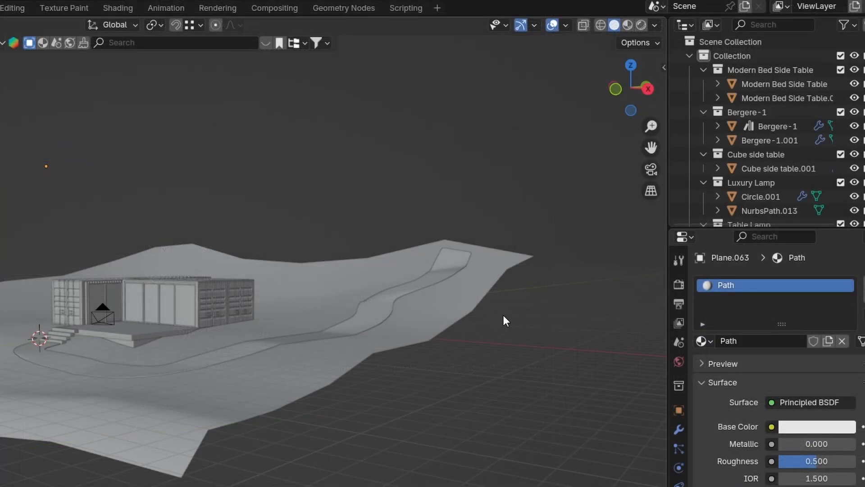
{"action": "key", "text": "n"}
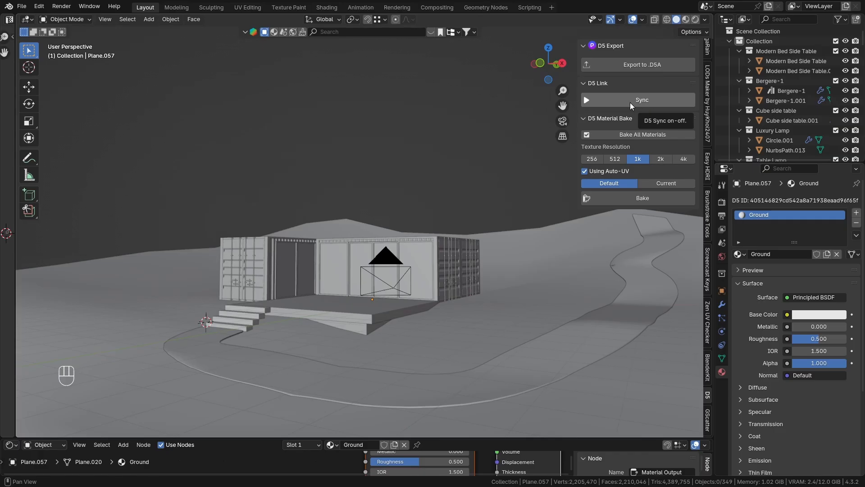
{"action": "left_click", "coordinate": [630, 101]}
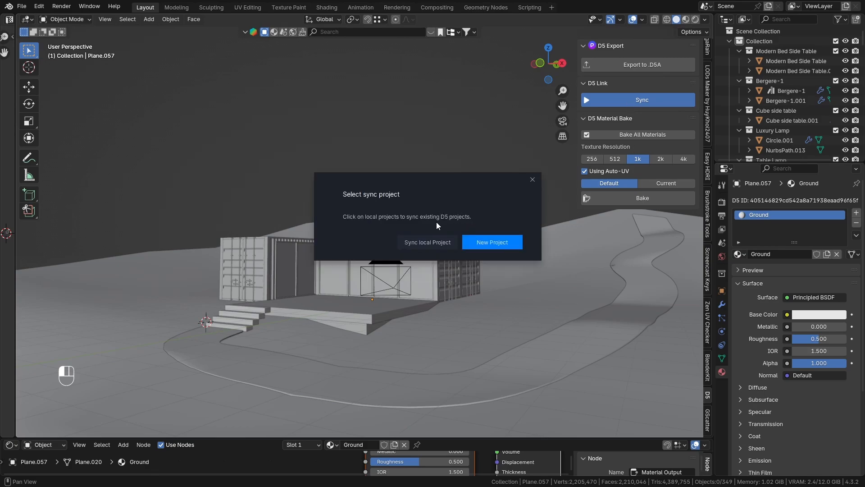
{"action": "left_click", "coordinate": [496, 239]}
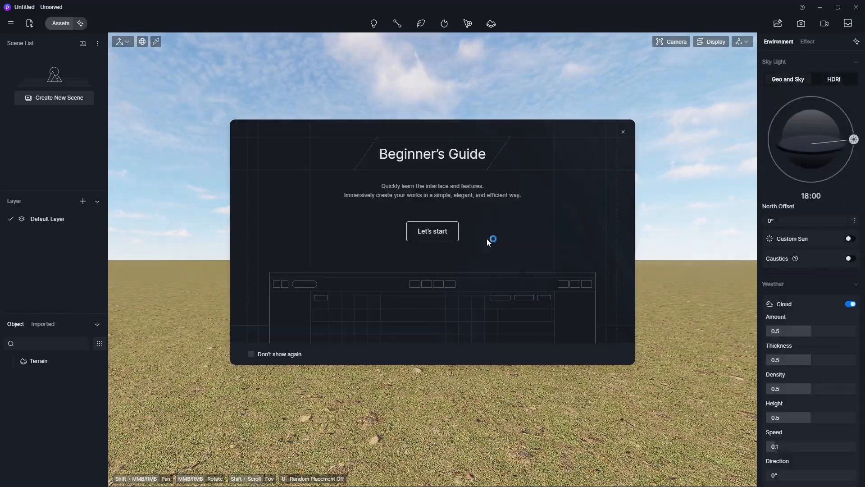
{"action": "left_click", "coordinate": [623, 131]}
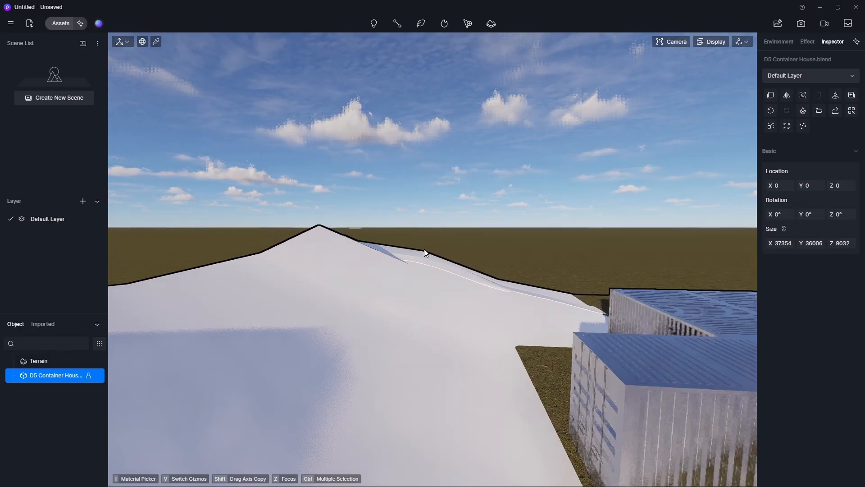
Set the viewport navigation mode to Fly and view the container house and its terrain from the front.
{"action": "right_click_drag", "start_coordinate": [428, 245], "coordinate": [529, 158]}
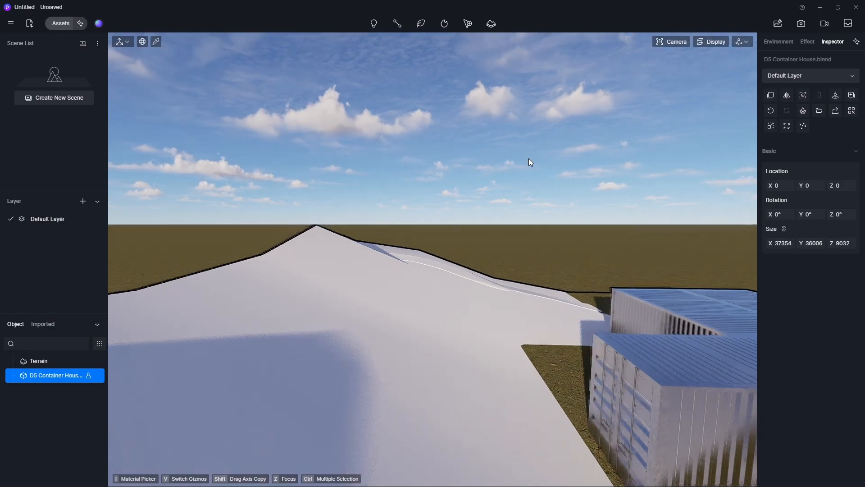
{"action": "right_click_drag", "start_coordinate": [479, 192], "coordinate": [327, 158]}
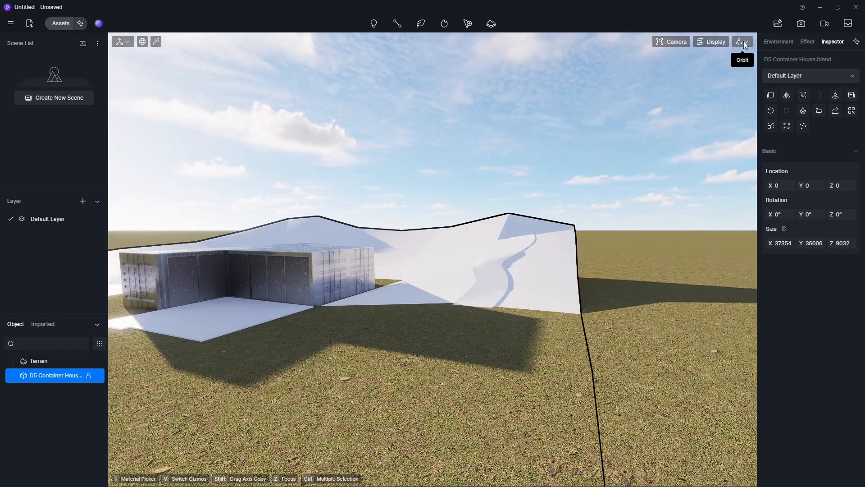
{"action": "left_click", "coordinate": [743, 42]}
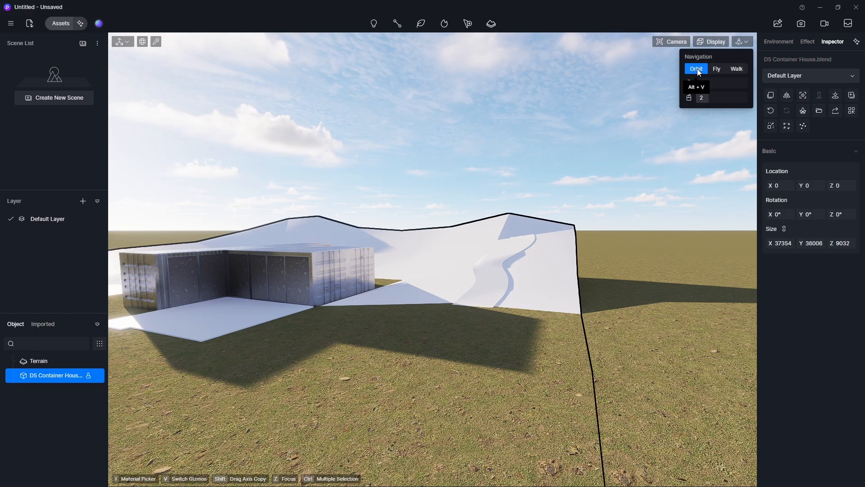
{"action": "left_click", "coordinate": [717, 69]}
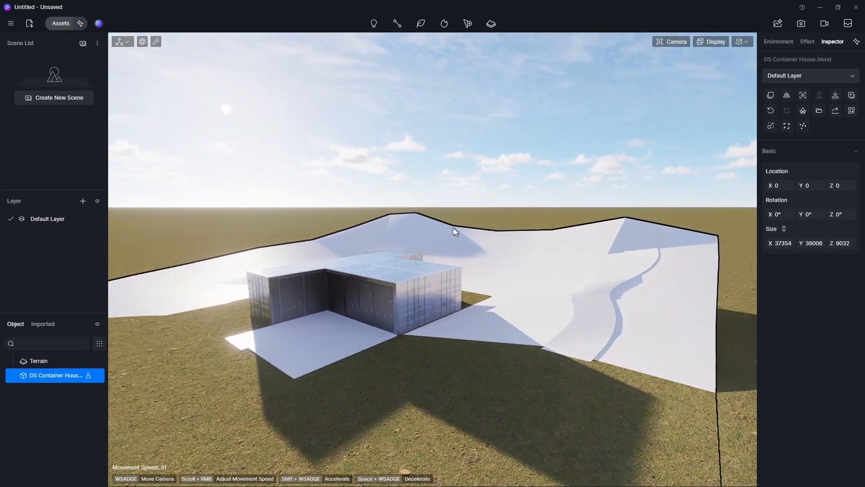
{"action": "key", "text": "s"}
{"action": "key", "text": "a"}
{"action": "key", "text": "s"}
{"action": "key", "text": "d"}
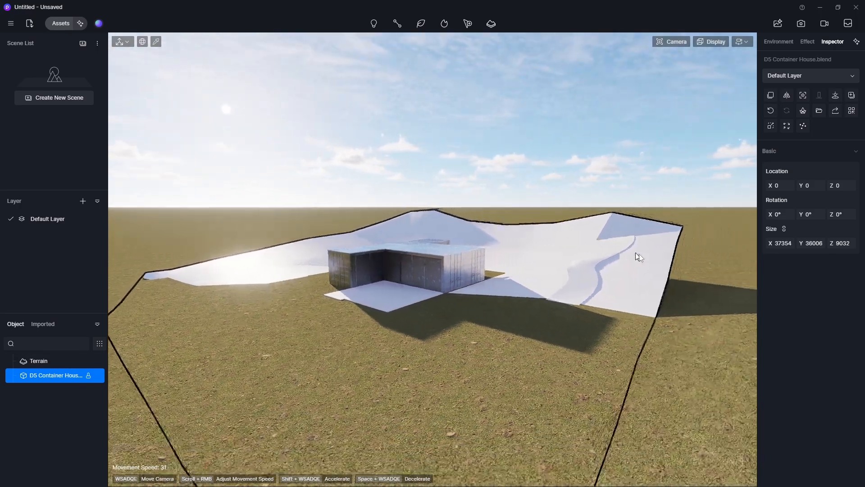
{"action": "key", "text": "a"}
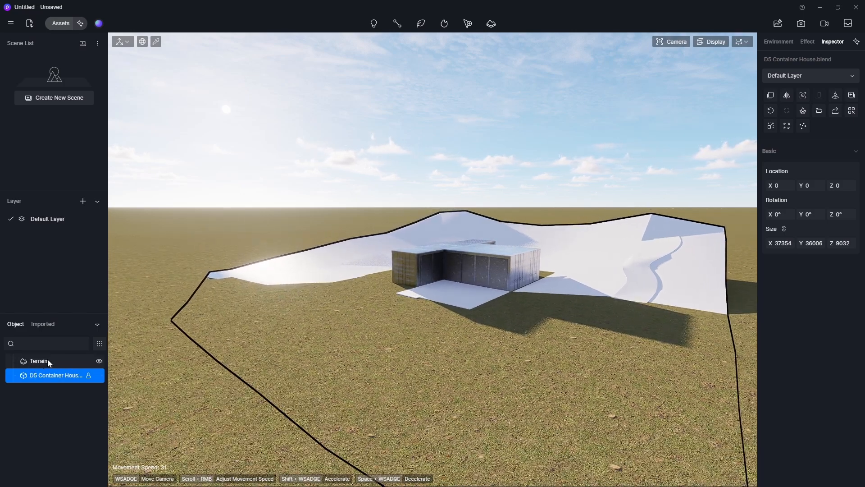
Select the Terrain object and open the asset library for adding a height map resource.
{"action": "left_click", "coordinate": [48, 360]}
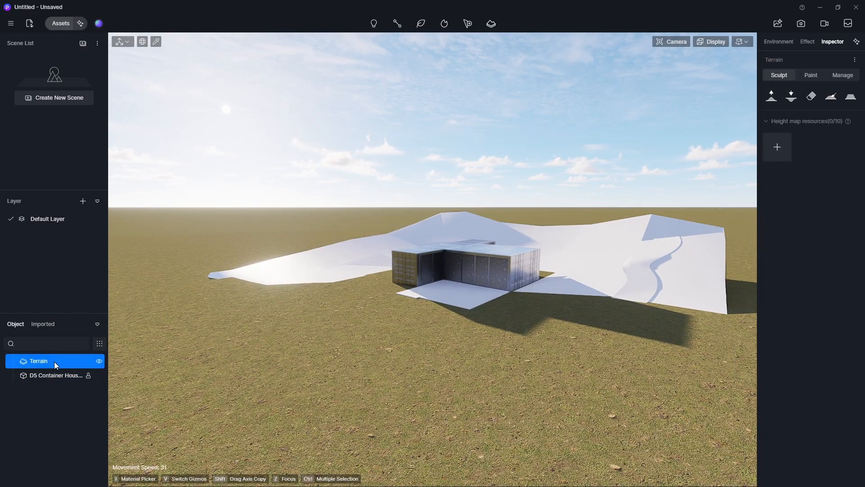
{"action": "key", "text": "s"}
{"action": "key", "text": "e"}
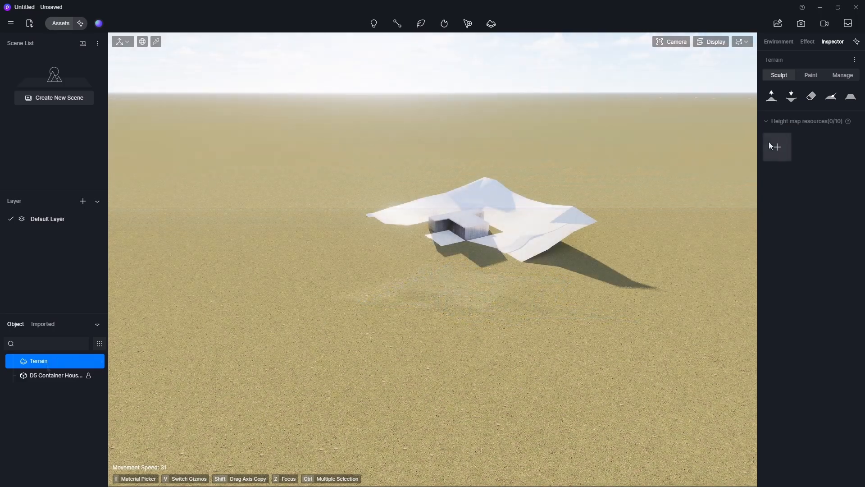
{"action": "left_click", "coordinate": [775, 147]}
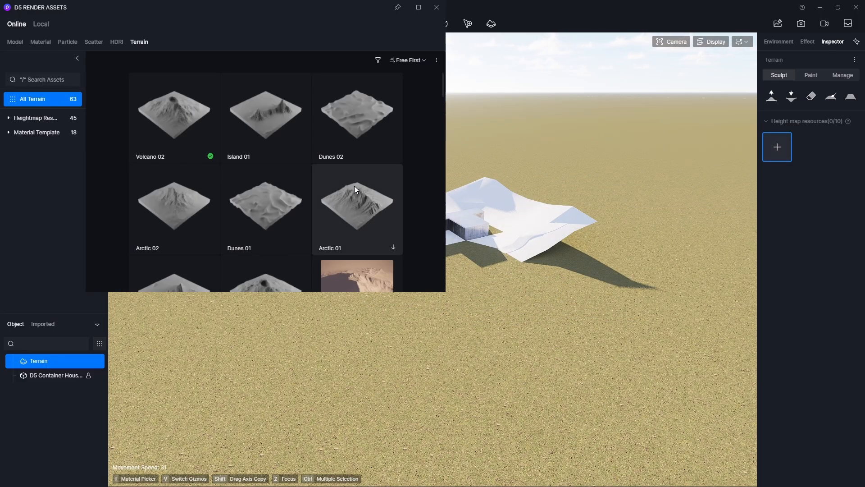
Browse the terrain height maps and place Crater 01 on the ground near the house.
{"action": "scroll", "coordinate": [417, 109], "scroll_direction": "down", "scroll_amount": 2}
{"action": "scroll", "coordinate": [418, 109], "scroll_direction": "up", "scroll_amount": 2}
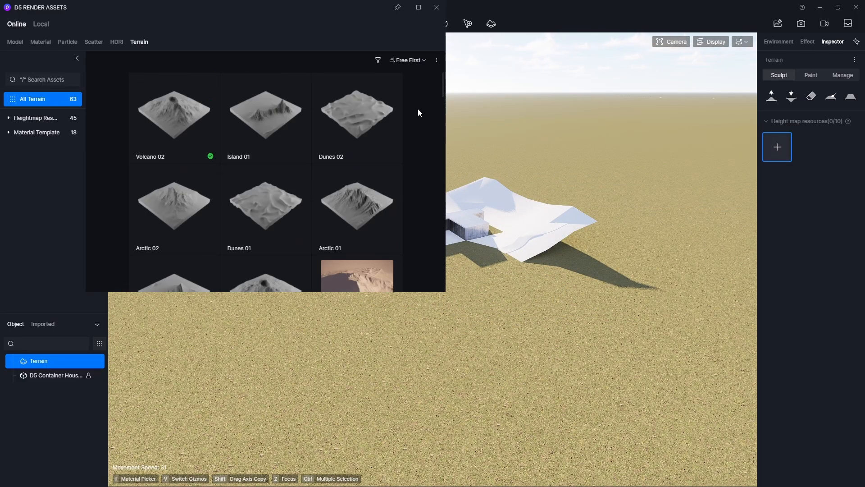
{"action": "scroll", "coordinate": [416, 113], "scroll_direction": "down", "scroll_amount": 3}
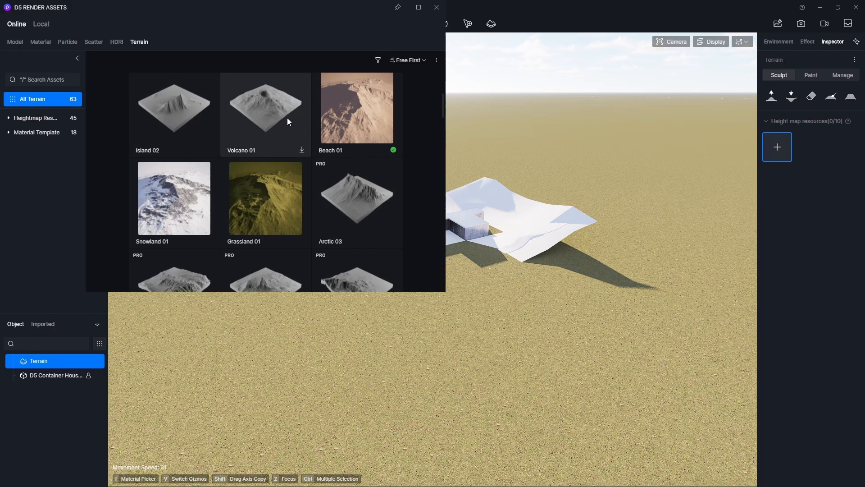
{"action": "scroll", "coordinate": [288, 118], "scroll_direction": "down", "scroll_amount": 3}
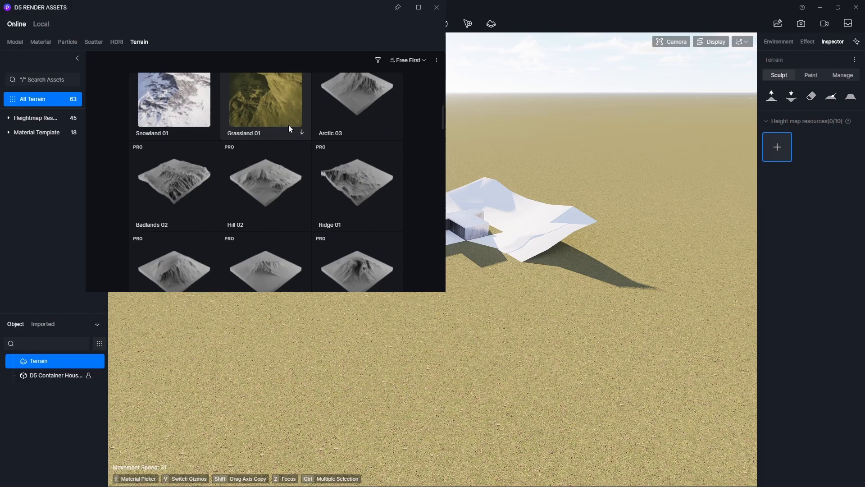
{"action": "scroll", "coordinate": [288, 120], "scroll_direction": "down", "scroll_amount": 6}
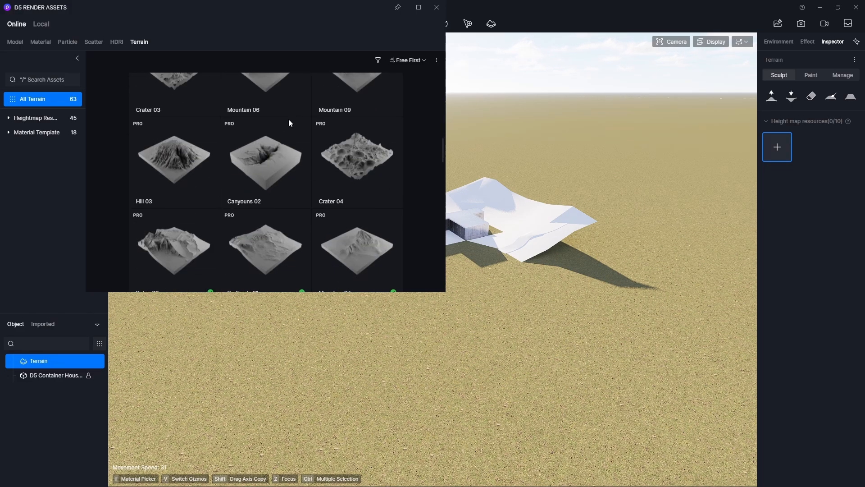
{"action": "scroll", "coordinate": [301, 153], "scroll_direction": "down", "scroll_amount": 4}
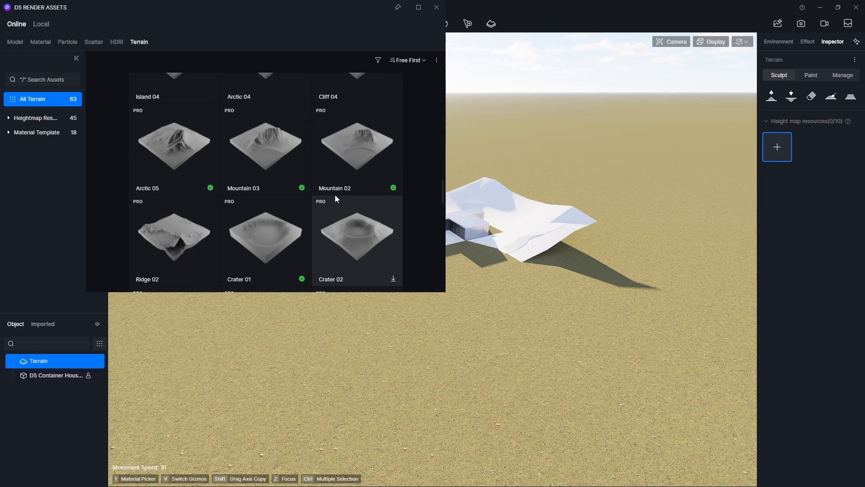
{"action": "scroll", "coordinate": [344, 188], "scroll_direction": "up", "scroll_amount": 1}
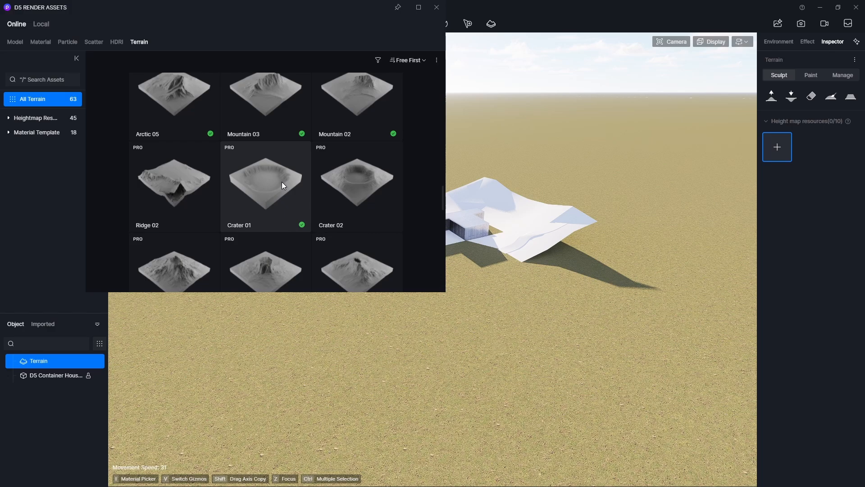
{"action": "scroll", "coordinate": [283, 171], "scroll_direction": "down", "scroll_amount": 1}
{"action": "left_click", "coordinate": [283, 154]}
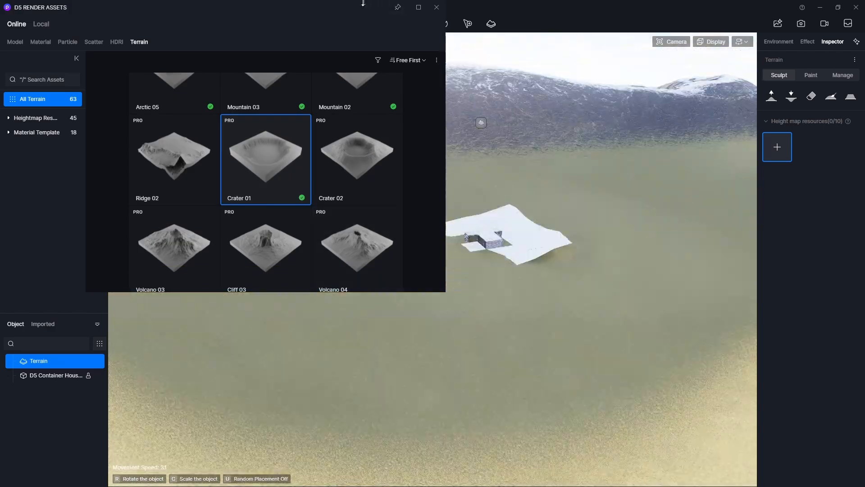
{"action": "left_click_drag", "start_coordinate": [363, 3], "coordinate": [66, 134]}
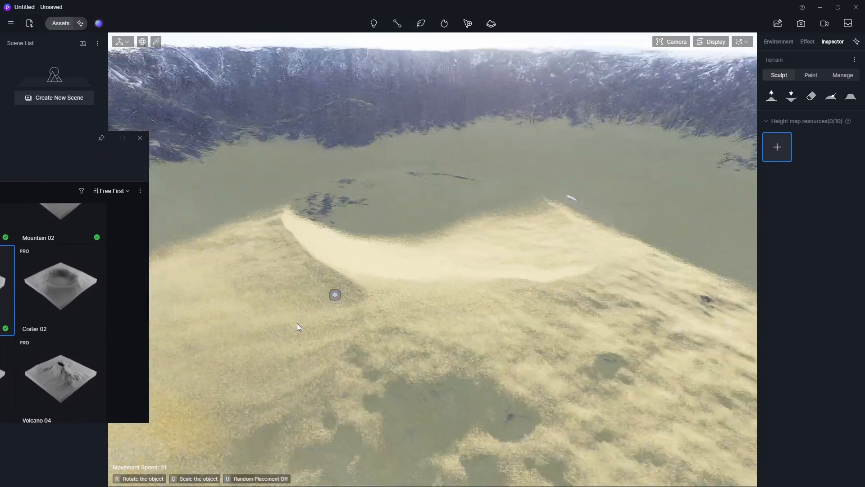
{"action": "scroll", "coordinate": [320, 308], "scroll_direction": "down", "scroll_amount": 12}
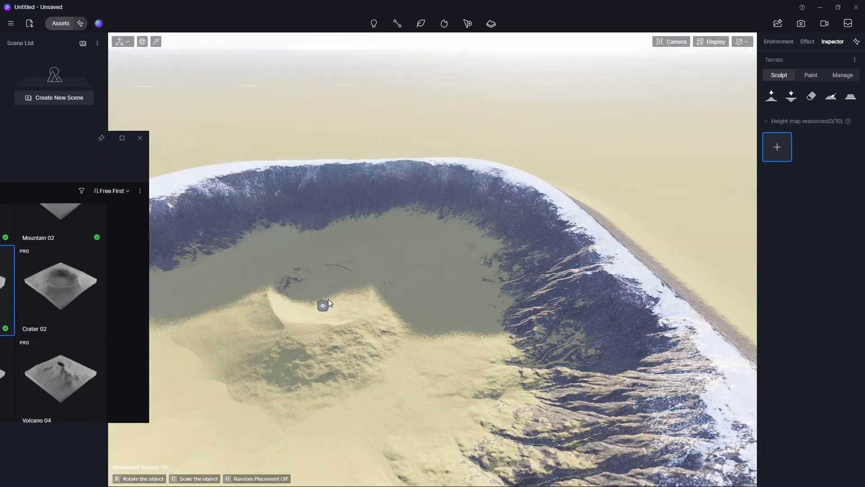
{"action": "left_click", "coordinate": [328, 299]}
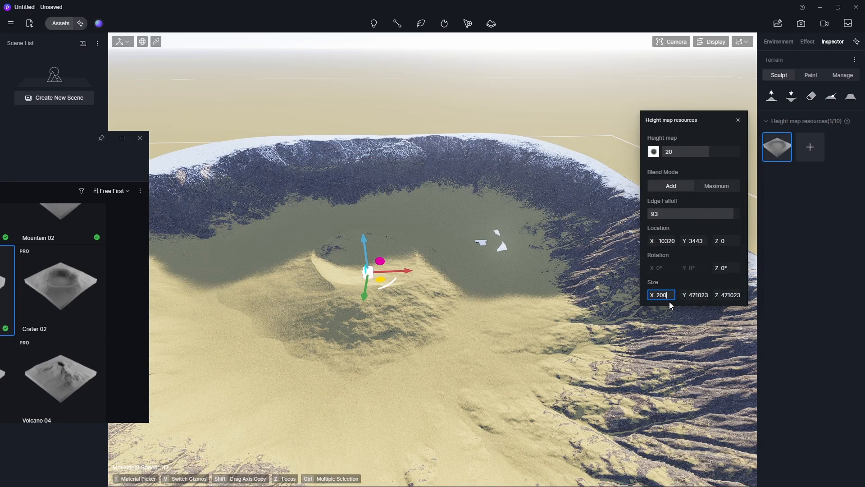
Set the crater height map's size to 200000, then reduce it to 100000.
{"action": "type", "text": "200000"}
{"action": "key", "text": "Return"}
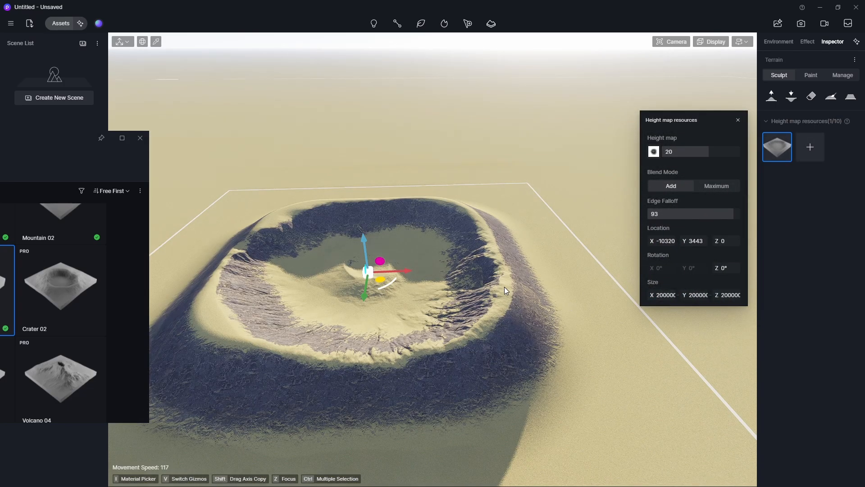
{"action": "scroll", "coordinate": [504, 287], "scroll_direction": "up", "scroll_amount": 2}
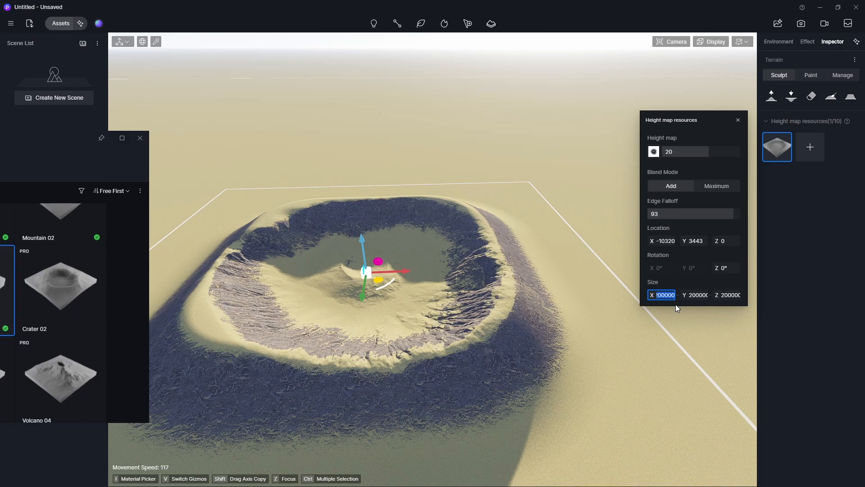
{"action": "key", "text": "Return"}
{"action": "double_click", "coordinate": [667, 297]}
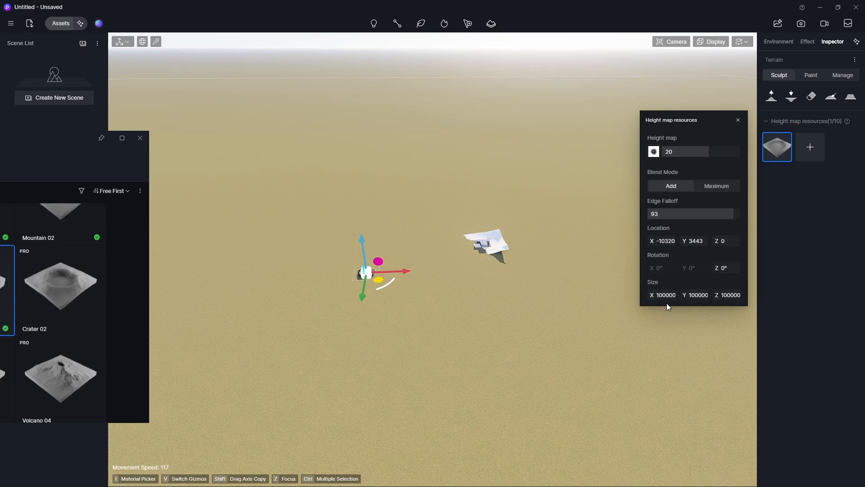
{"action": "scroll", "coordinate": [383, 290], "scroll_direction": "up", "scroll_amount": 3}
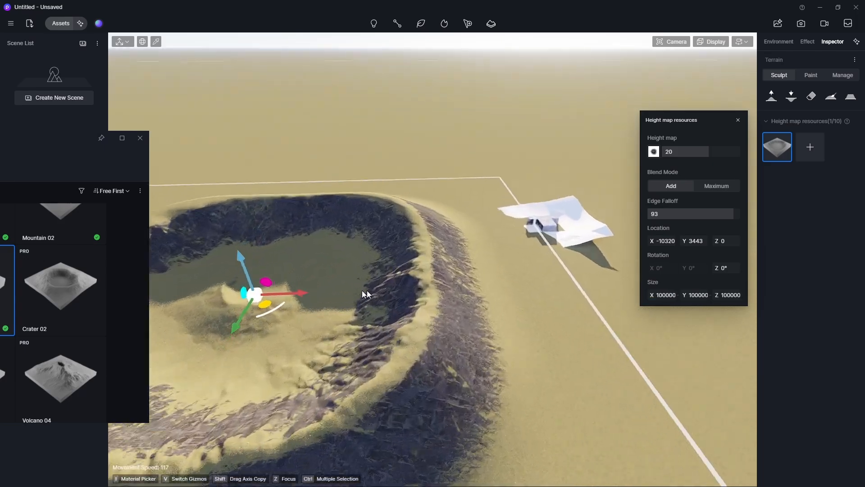
Move the crater height map to X -7323 and Z -702, and reduce its height value to 9.
{"action": "left_click_drag", "start_coordinate": [278, 299], "coordinate": [464, 296]}
{"action": "right_click_drag", "start_coordinate": [464, 295], "coordinate": [436, 255]}
{"action": "scroll", "coordinate": [436, 255], "scroll_direction": "down", "scroll_amount": 5}
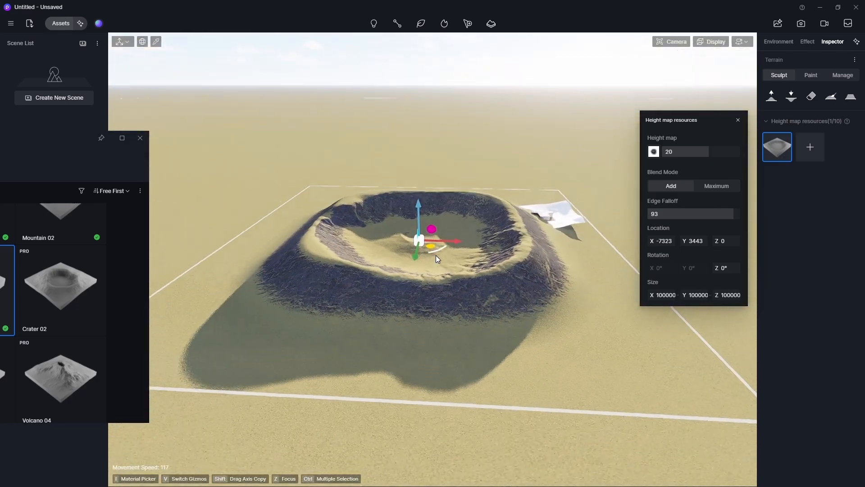
{"action": "scroll", "coordinate": [417, 241], "scroll_direction": "up", "scroll_amount": 2}
{"action": "left_click_drag", "start_coordinate": [367, 192], "coordinate": [368, 205]}
{"action": "scroll", "coordinate": [454, 198], "scroll_direction": "up", "scroll_amount": 5}
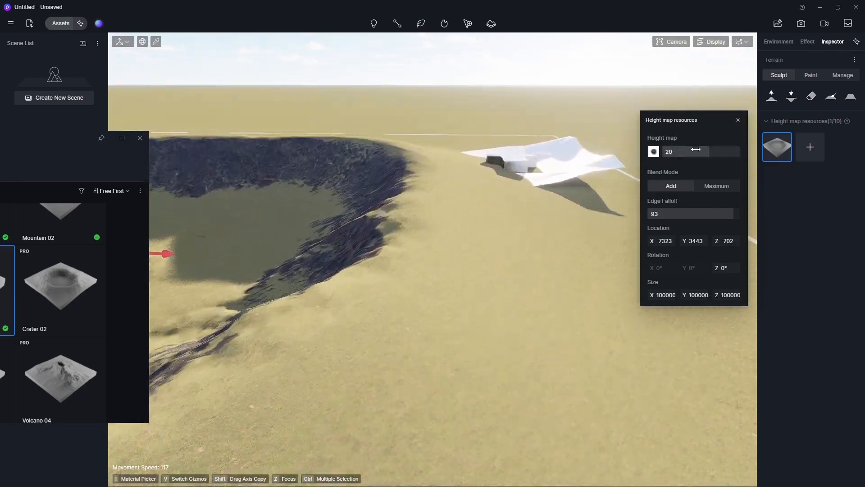
{"action": "scroll", "coordinate": [704, 151], "scroll_direction": "down", "scroll_amount": 1}
{"action": "left_click_drag", "start_coordinate": [706, 152], "coordinate": [701, 157]}
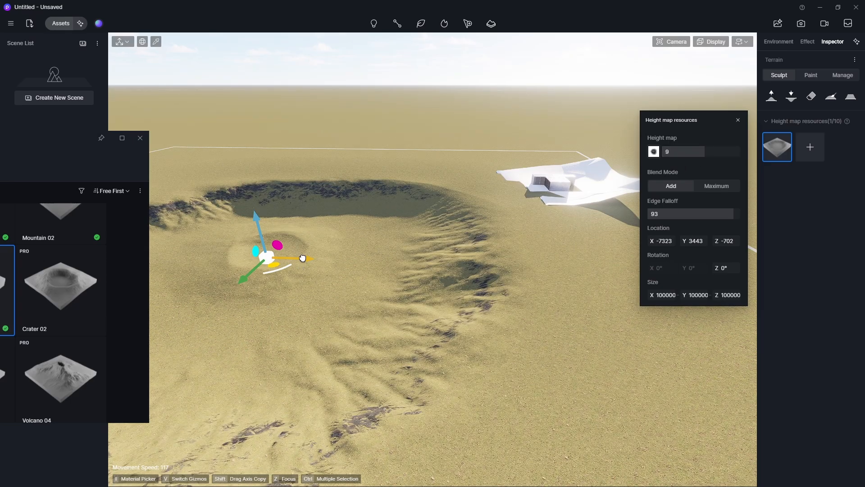
Enlarge the crater height map to 150000 and reposition it to X -9206, Y 1069, Z -1055.
{"action": "left_click_drag", "start_coordinate": [302, 258], "coordinate": [345, 262]}
{"action": "left_click_drag", "start_coordinate": [290, 285], "coordinate": [369, 280]}
{"action": "right_click_drag", "start_coordinate": [368, 276], "coordinate": [366, 275]}
{"action": "scroll", "coordinate": [404, 201], "scroll_direction": "down", "scroll_amount": 4}
{"action": "scroll", "coordinate": [404, 201], "scroll_direction": "up", "scroll_amount": 2}
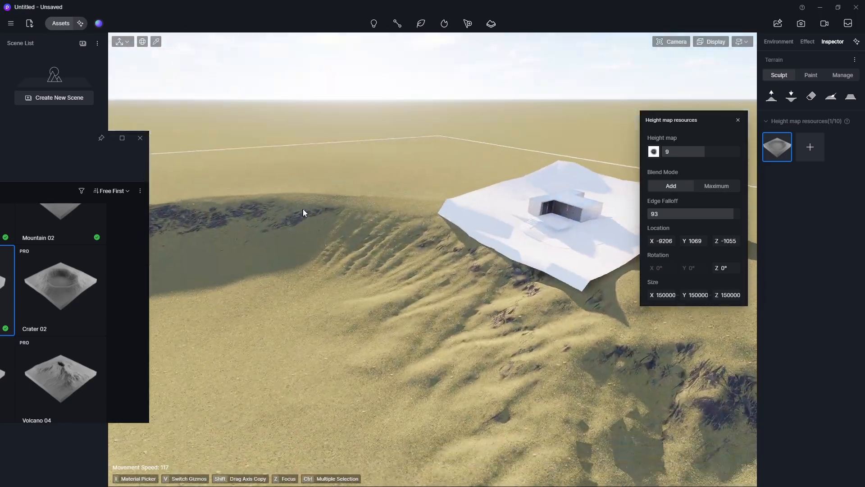
{"action": "key", "text": "s"}
{"action": "key", "text": "a"}
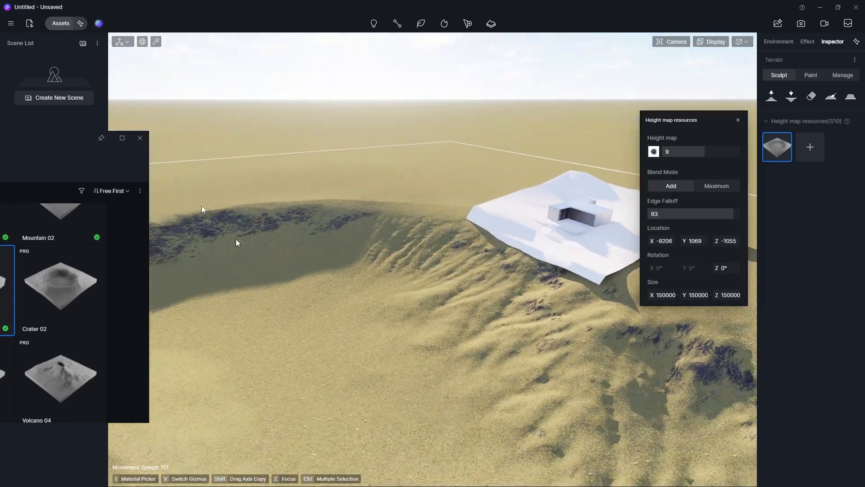
Close the asset library and sculpt the slope below the house plot upward with a size 20, strength 50 brush.
{"action": "left_click", "coordinate": [140, 140]}
{"action": "right_click_drag", "start_coordinate": [355, 216], "coordinate": [415, 247]}
{"action": "key", "text": "w"}
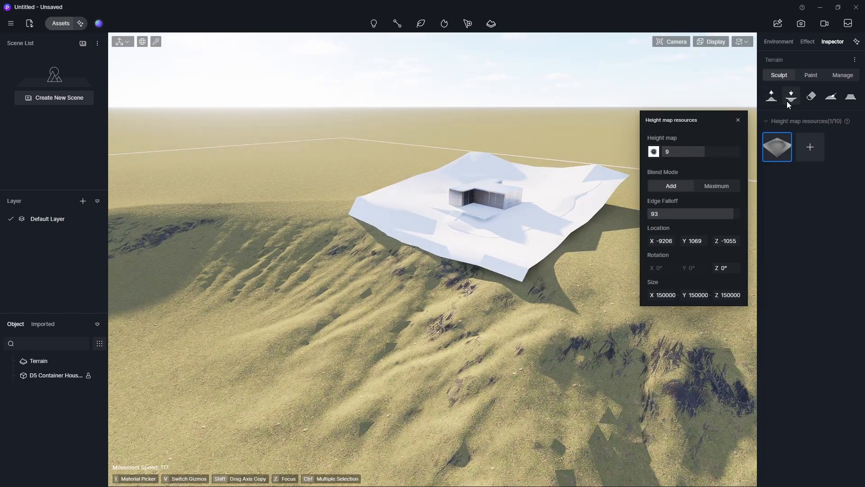
{"action": "scroll", "coordinate": [407, 266], "scroll_direction": "up", "scroll_amount": 3}
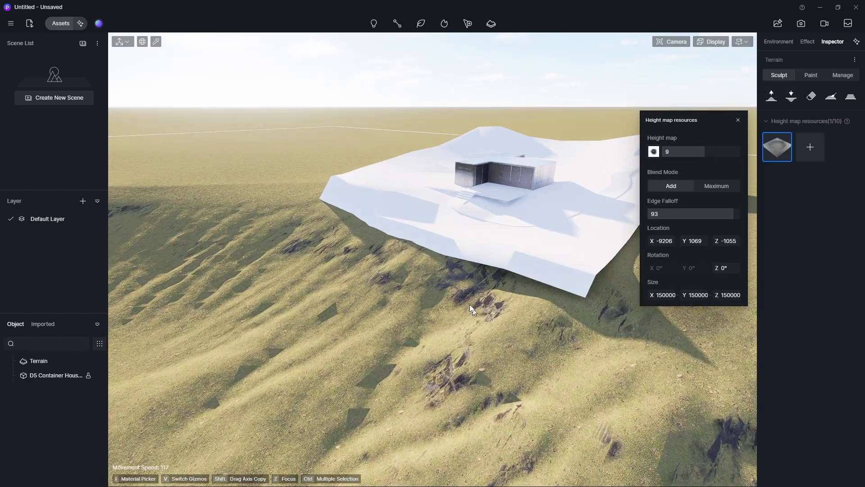
{"action": "left_click", "coordinate": [771, 97]}
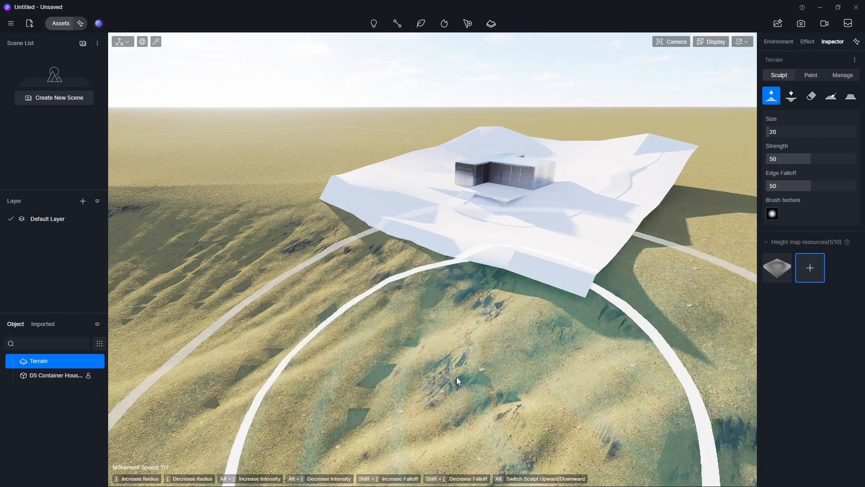
{"action": "left_click_drag", "start_coordinate": [449, 358], "coordinate": [476, 320]}
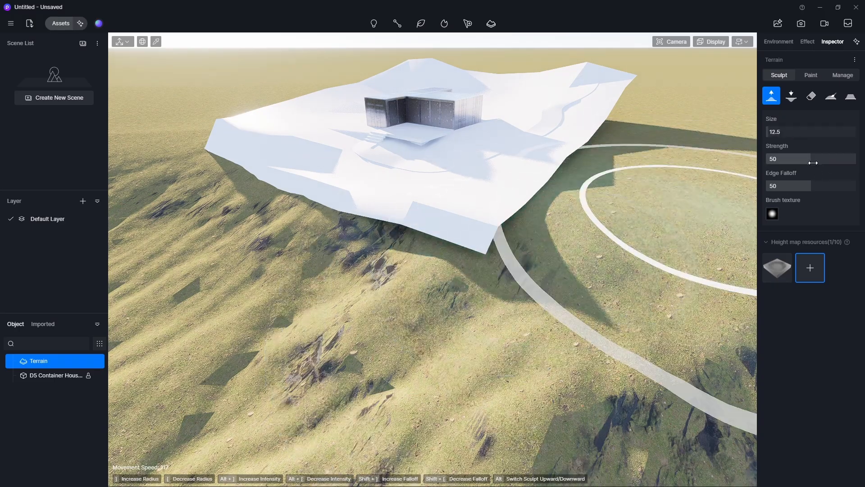
Raise the ground around the edges of the house plot with the sculpt brush at size 12.5 and strength 10.
{"action": "left_click_drag", "start_coordinate": [776, 164], "coordinate": [775, 164]}
{"action": "left_click_drag", "start_coordinate": [509, 234], "coordinate": [225, 183]}
{"action": "mouse_move", "coordinate": [226, 183]}
{"action": "right_mouse_down"}
{"action": "mouse_move", "coordinate": [482, 284]}
{"action": "mouse_move", "coordinate": [518, 159]}
{"action": "mouse_move", "coordinate": [449, 303]}
{"action": "right_mouse_up"}
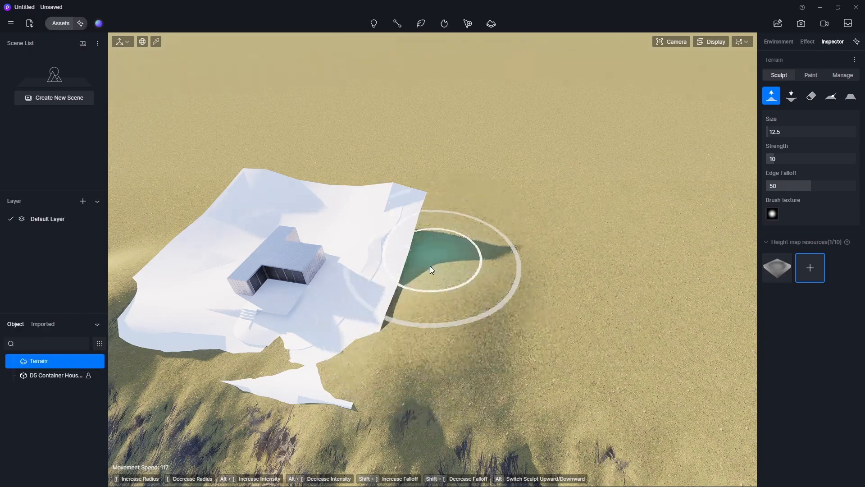
{"action": "left_click_drag", "start_coordinate": [430, 266], "coordinate": [422, 315]}
Smooth the sculpted ground around the house plot with the brush at size 12.5 and strength 18.
{"action": "left_click", "coordinate": [831, 95]}
{"action": "mouse_move", "coordinate": [422, 289]}
{"action": "right_mouse_down"}
{"action": "mouse_move", "coordinate": [329, 189]}
{"action": "mouse_move", "coordinate": [325, 246]}
{"action": "right_mouse_up"}
{"action": "left_click_drag", "start_coordinate": [325, 246], "coordinate": [580, 352]}
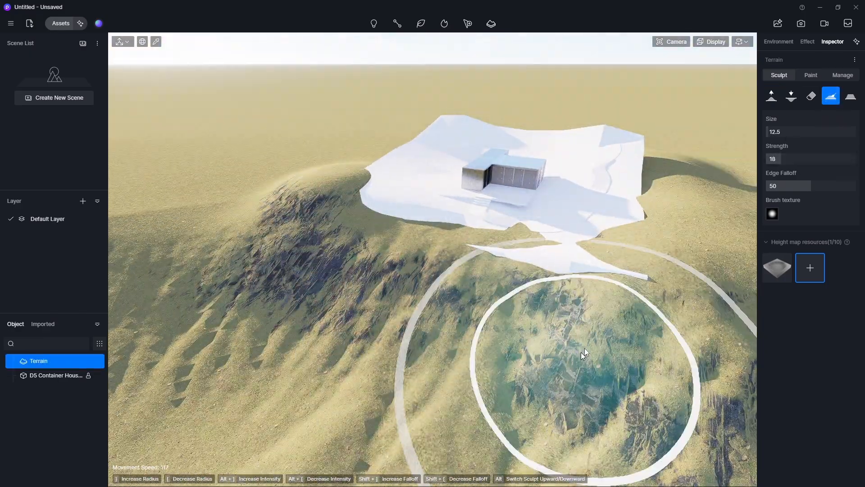
{"action": "right_click_drag", "start_coordinate": [584, 352], "coordinate": [341, 280]}
{"action": "left_click_drag", "start_coordinate": [342, 280], "coordinate": [245, 228]}
Sculpt down the ground covering the front of the house plot with the brush at size 5 and strength 9.
{"action": "left_click", "coordinate": [791, 96]}
{"action": "key", "text": "w"}
{"action": "left_click", "coordinate": [771, 96]}
{"action": "left_click_drag", "start_coordinate": [782, 132], "coordinate": [778, 133]}
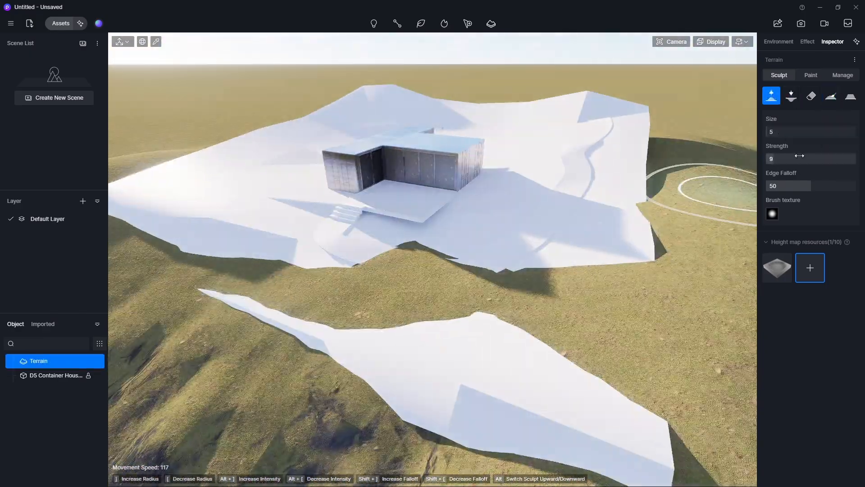
{"action": "left_click_drag", "start_coordinate": [388, 288], "coordinate": [432, 288]}
{"action": "right_click_drag", "start_coordinate": [433, 289], "coordinate": [283, 245]}
{"action": "left_click", "coordinate": [792, 96]}
{"action": "left_click_drag", "start_coordinate": [487, 284], "coordinate": [607, 280]}
{"action": "right_click_drag", "start_coordinate": [607, 279], "coordinate": [496, 280]}
{"action": "left_click_drag", "start_coordinate": [496, 280], "coordinate": [224, 276]}
{"action": "right_click_drag", "start_coordinate": [224, 276], "coordinate": [321, 247]}
Smooth the ground along the plot's front edge with the size 5 brush and raise the brush strength to 28.
{"action": "left_click", "coordinate": [831, 96]}
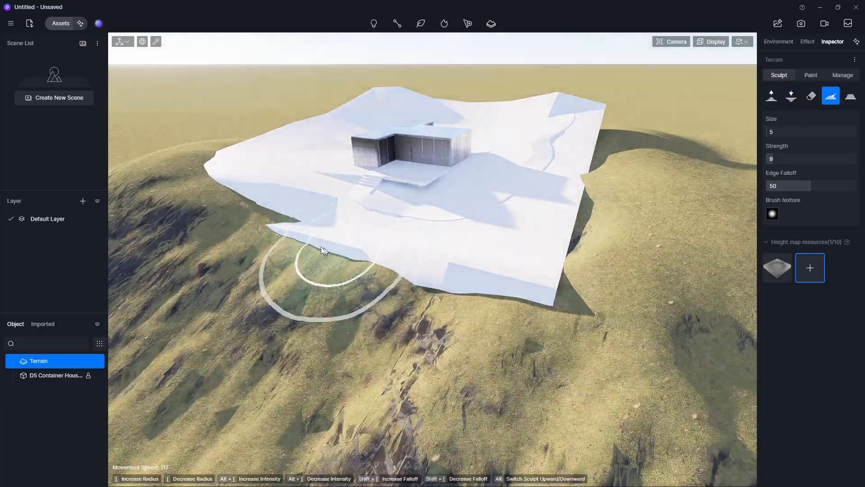
{"action": "left_click_drag", "start_coordinate": [321, 247], "coordinate": [612, 160]}
{"action": "left_click_drag", "start_coordinate": [773, 159], "coordinate": [791, 159]}
{"action": "key", "text": "d"}
{"action": "right_click_drag", "start_coordinate": [207, 241], "coordinate": [162, 110]}
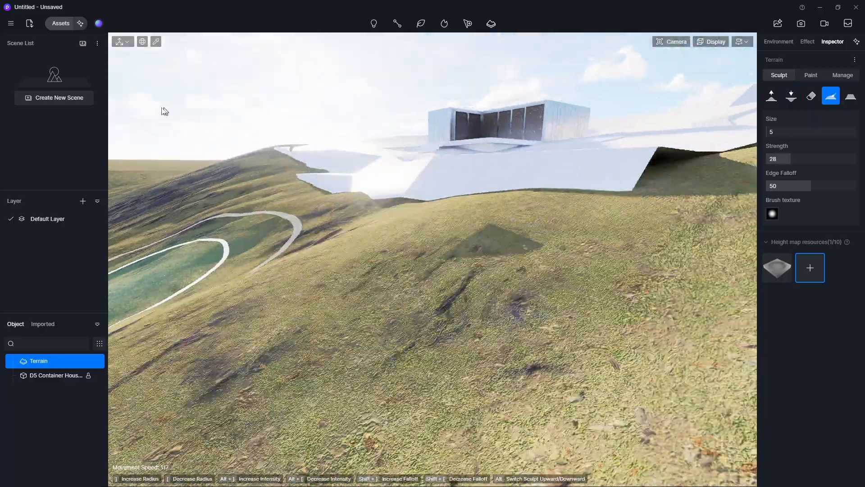
Raise the grassy slope in front of the house plot with the sculpt brush at size 5 and strength 13.
{"action": "left_click", "coordinate": [771, 96]}
{"action": "mouse_move", "coordinate": [451, 315]}
{"action": "right_mouse_down"}
{"action": "mouse_move", "coordinate": [449, 349]}
{"action": "mouse_move", "coordinate": [444, 315]}
{"action": "right_mouse_up"}
{"action": "left_click_drag", "start_coordinate": [791, 159], "coordinate": [777, 159]}
{"action": "left_click_drag", "start_coordinate": [444, 315], "coordinate": [554, 356]}
{"action": "mouse_move", "coordinate": [554, 356]}
{"action": "right_mouse_down"}
{"action": "mouse_move", "coordinate": [373, 270]}
{"action": "mouse_move", "coordinate": [378, 288]}
{"action": "right_mouse_up"}
Smooth the terrain along the plot's front edge with the brush at size 5 and strength 13.
{"action": "left_click", "coordinate": [831, 96]}
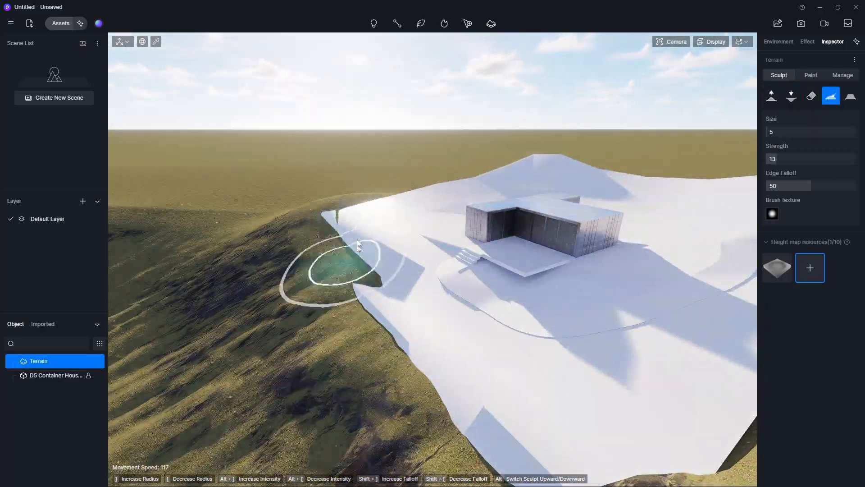
{"action": "mouse_move", "coordinate": [357, 240]}
{"action": "right_mouse_down"}
{"action": "mouse_move", "coordinate": [585, 328]}
{"action": "mouse_move", "coordinate": [440, 335]}
{"action": "right_mouse_up"}
{"action": "left_click_drag", "start_coordinate": [439, 334], "coordinate": [544, 342]}
Raise the ground along the side edge of the house plot with the strength 13 sculpt brush.
{"action": "left_click", "coordinate": [771, 96]}
{"action": "middle_click_drag", "start_coordinate": [554, 261], "coordinate": [410, 292]}
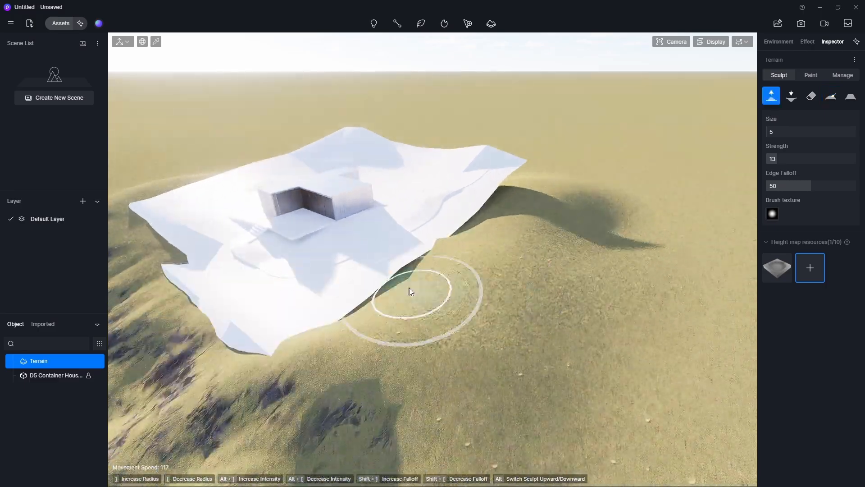
{"action": "left_click_drag", "start_coordinate": [814, 135], "coordinate": [804, 136]}
{"action": "left_click_drag", "start_coordinate": [419, 315], "coordinate": [510, 212]}
{"action": "mouse_move", "coordinate": [510, 213]}
{"action": "right_mouse_down"}
{"action": "mouse_move", "coordinate": [634, 177]}
{"action": "mouse_move", "coordinate": [448, 266]}
{"action": "mouse_move", "coordinate": [586, 288]}
{"action": "right_mouse_up"}
Add the Mountain 08 height map from the terrain library and place it behind the house plot.
{"action": "left_click", "coordinate": [810, 268]}
{"action": "scroll", "coordinate": [224, 267], "scroll_direction": "down", "scroll_amount": 4}
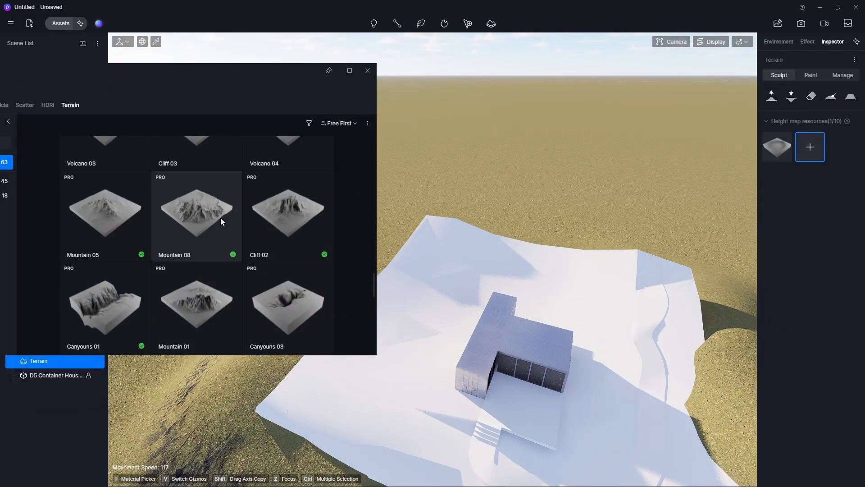
{"action": "left_click", "coordinate": [221, 218]}
{"action": "left_click", "coordinate": [472, 169]}
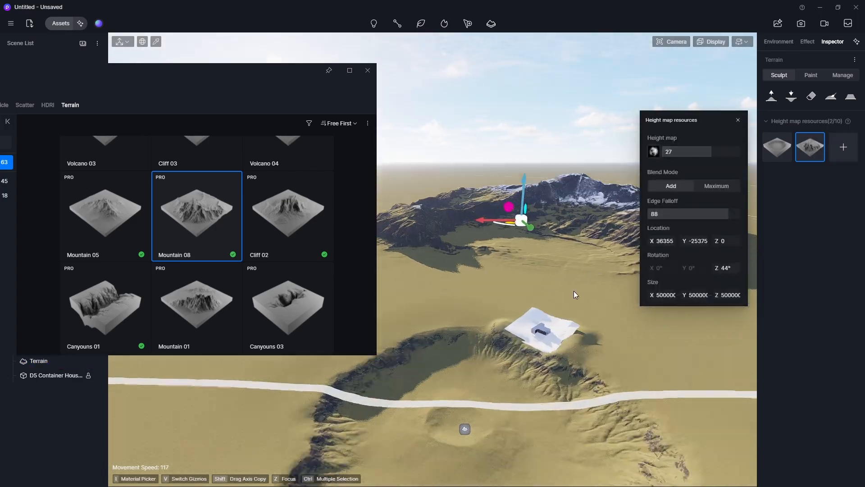
Reposition the Mountain 08 height map so the mountains form a backdrop behind the house, and close the asset library.
{"action": "right_click_drag", "start_coordinate": [573, 290], "coordinate": [559, 270]}
{"action": "left_click_drag", "start_coordinate": [480, 182], "coordinate": [450, 190]}
{"action": "right_click_drag", "start_coordinate": [496, 253], "coordinate": [505, 234]}
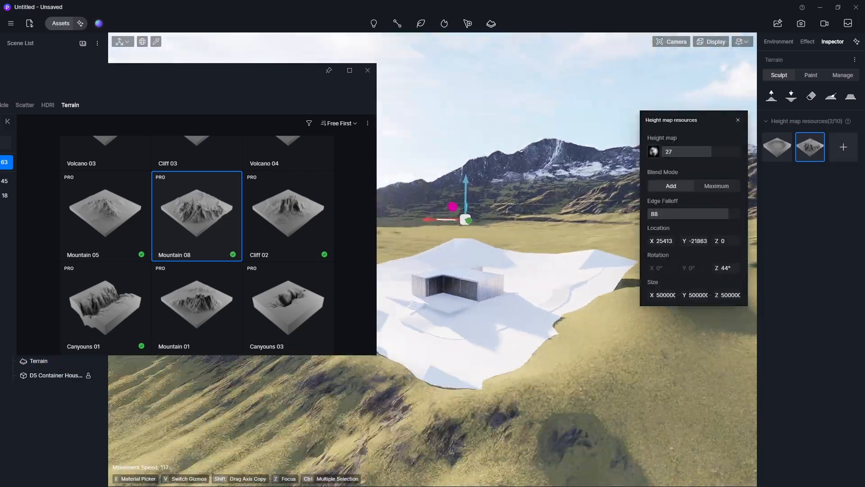
{"action": "left_click", "coordinate": [368, 70]}
{"action": "right_click_drag", "start_coordinate": [451, 252], "coordinate": [463, 229]}
Add the Hill 03 height map from the terrain library and place two copies in the distance around the house plot.
{"action": "left_click", "coordinate": [842, 147]}
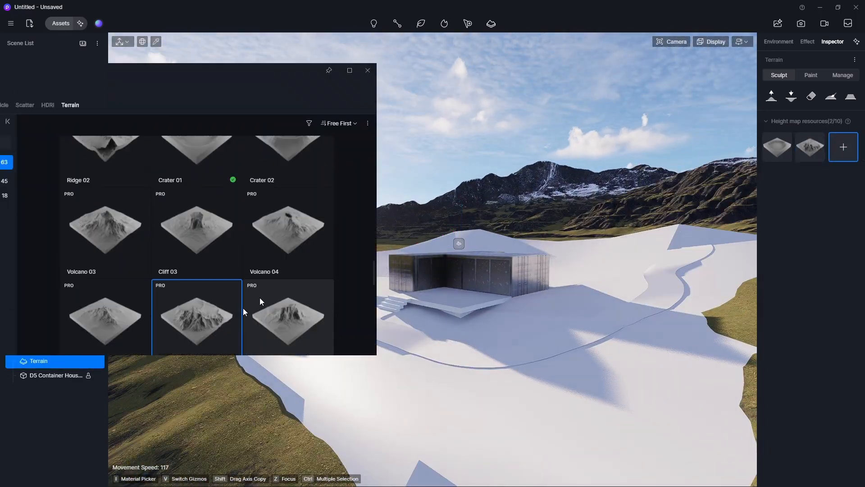
{"action": "scroll", "coordinate": [260, 298], "scroll_direction": "up", "scroll_amount": 3}
{"action": "scroll", "coordinate": [136, 241], "scroll_direction": "up", "scroll_amount": 1}
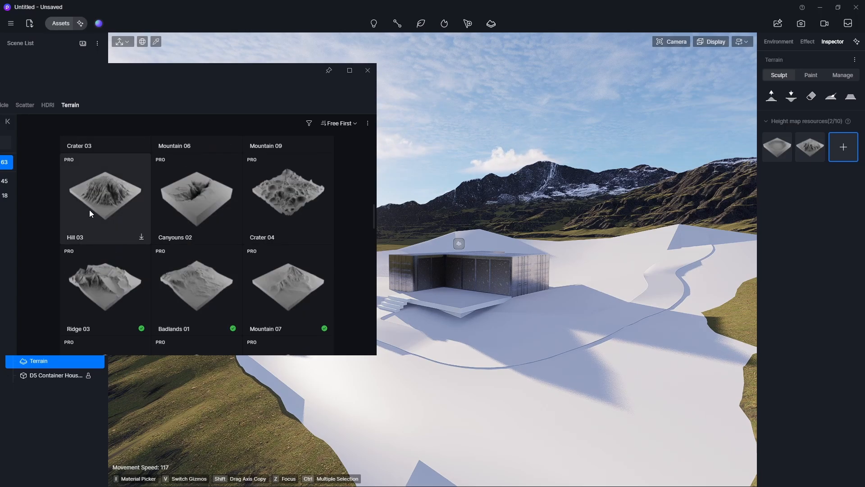
{"action": "left_click", "coordinate": [89, 213]}
{"action": "scroll", "coordinate": [459, 271], "scroll_direction": "down", "scroll_amount": 10}
{"action": "right_click_drag", "start_coordinate": [487, 252], "coordinate": [433, 199]}
{"action": "left_click", "coordinate": [412, 175]}
{"action": "left_click", "coordinate": [368, 70]}
{"action": "left_click_drag", "start_coordinate": [708, 148], "coordinate": [668, 182]}
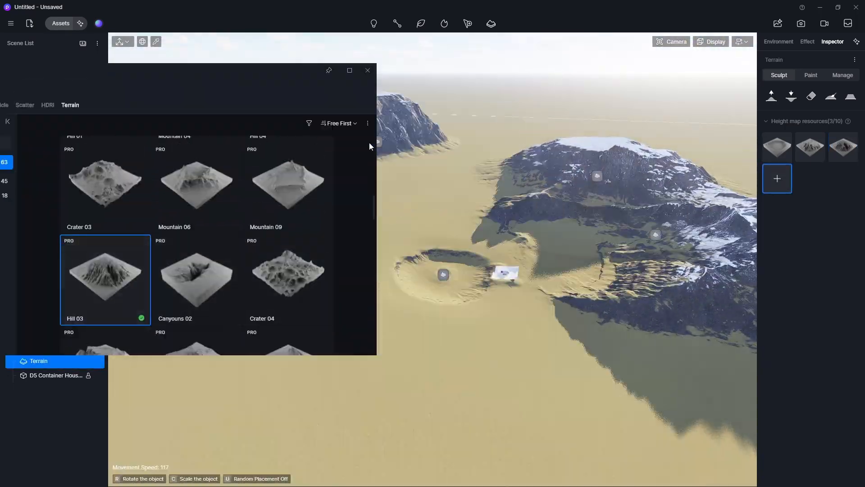
{"action": "left_click", "coordinate": [453, 174]}
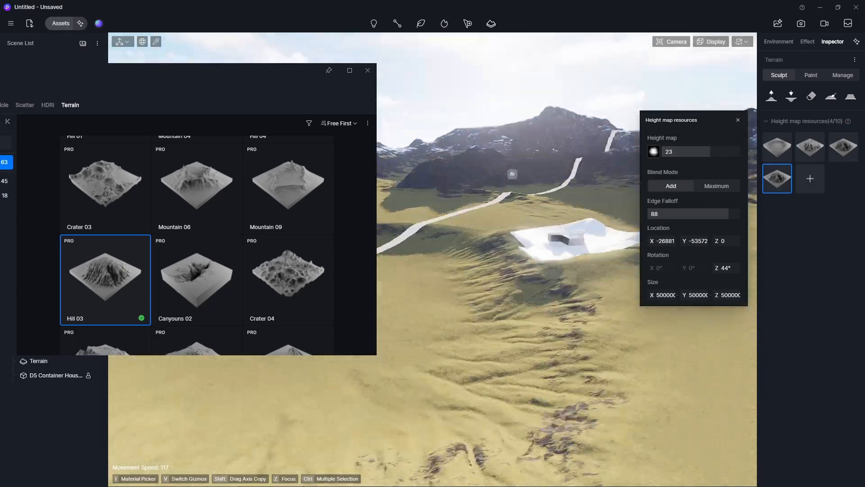
Find Mountain 08 in the terrain library again and place a second copy in the distant range.
{"action": "scroll", "coordinate": [277, 285], "scroll_direction": "down", "scroll_amount": 15}
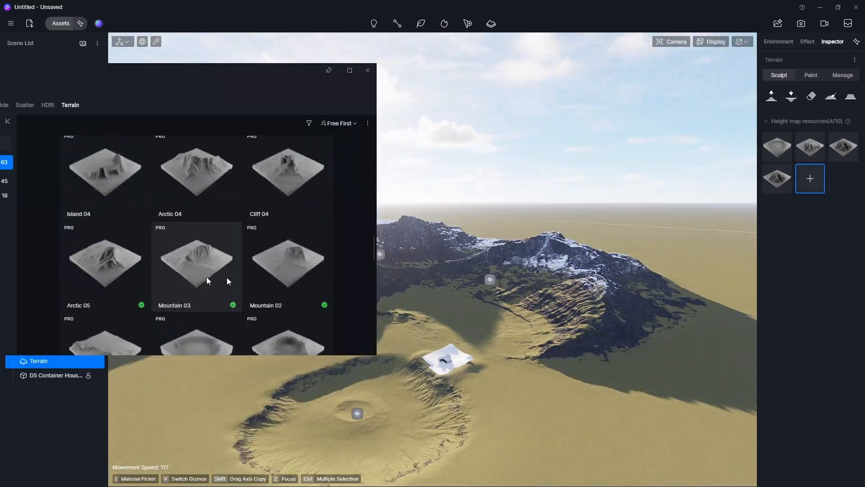
{"action": "left_click", "coordinate": [234, 278]}
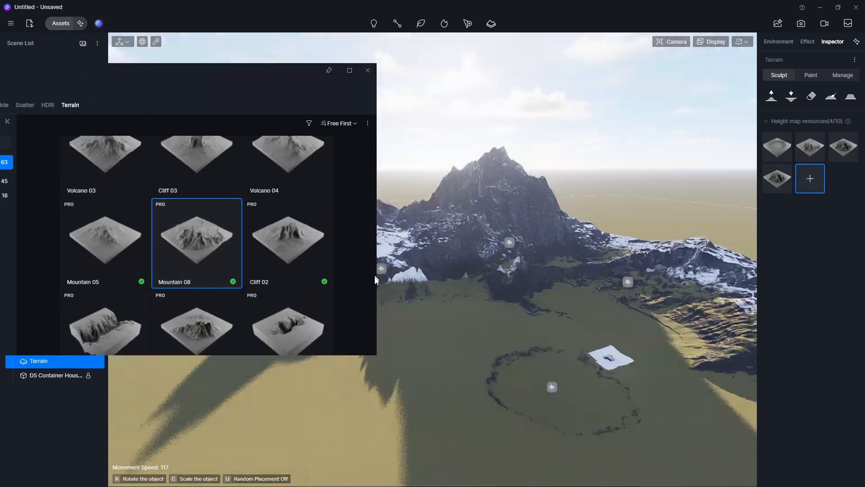
{"action": "left_click", "coordinate": [440, 228]}
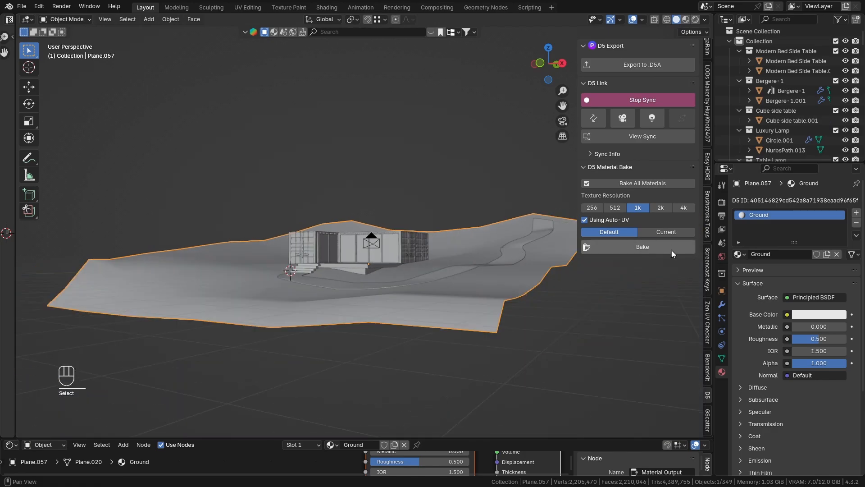
In Blender, add a Subdivision Surface modifier with 2 viewport levels to the ground and sync the change to D5 Render.
{"action": "left_click", "coordinate": [721, 304]}
{"action": "left_click", "coordinate": [750, 202]}
{"action": "mouse_move", "coordinate": [751, 202]}
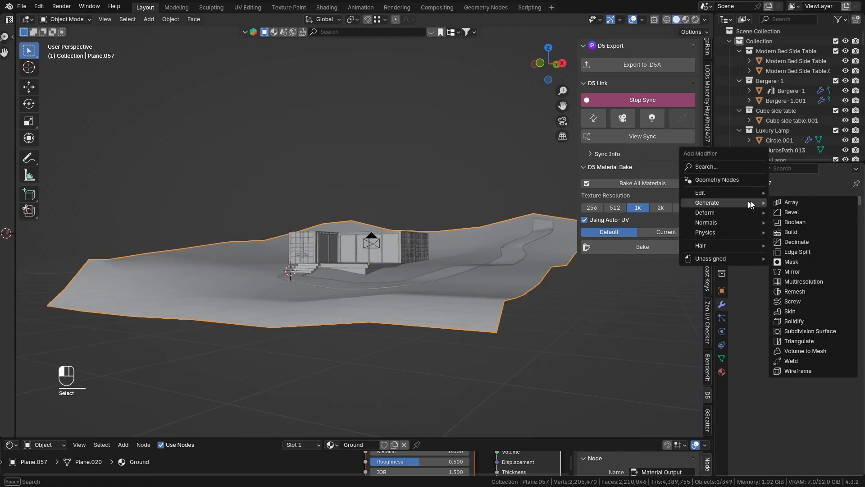
{"action": "left_click", "coordinate": [809, 331]}
{"action": "scroll", "coordinate": [461, 255], "scroll_direction": "up", "scroll_amount": 3}
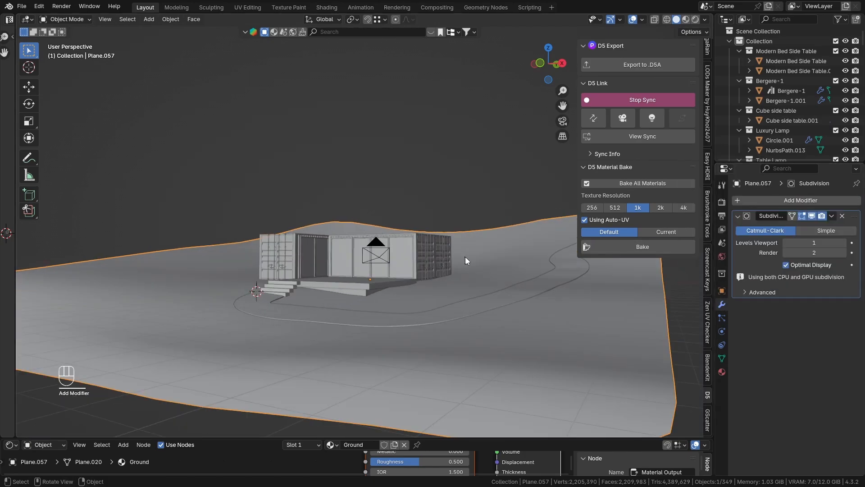
{"action": "left_click", "coordinate": [844, 246]}
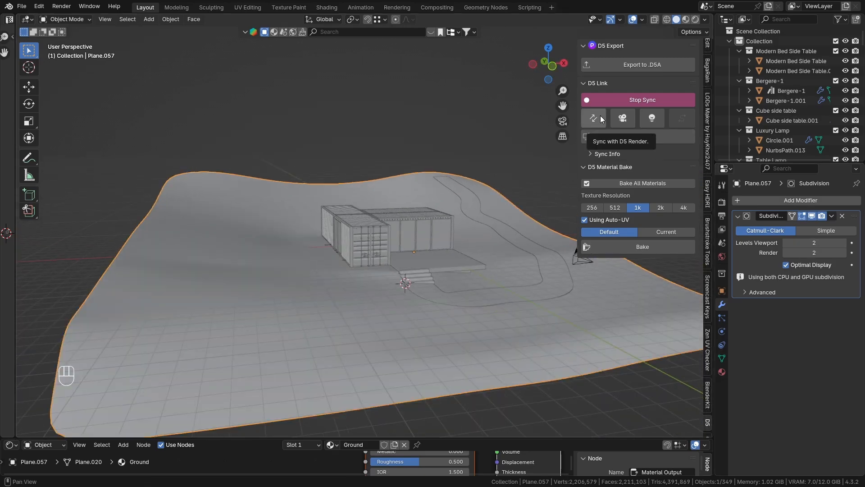
{"action": "left_click", "coordinate": [600, 119]}
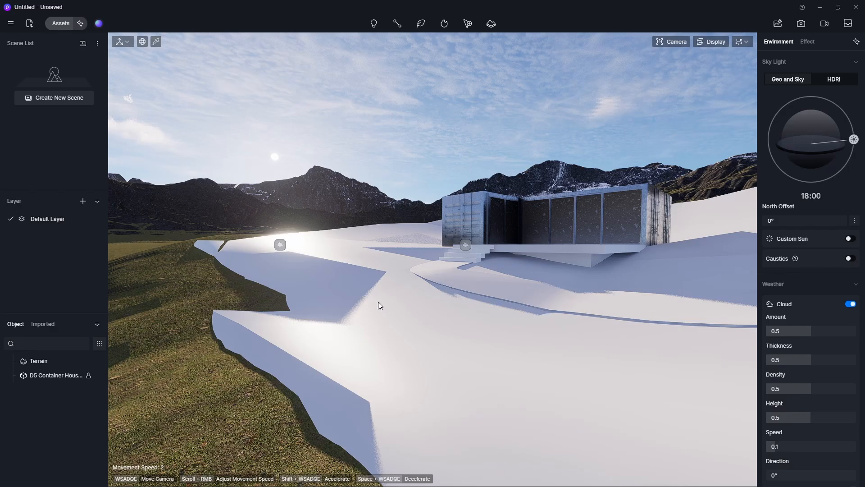
Switch to D5 Render and place a Plane from the model library inside the crater.
{"action": "left_click", "coordinate": [314, 290]}
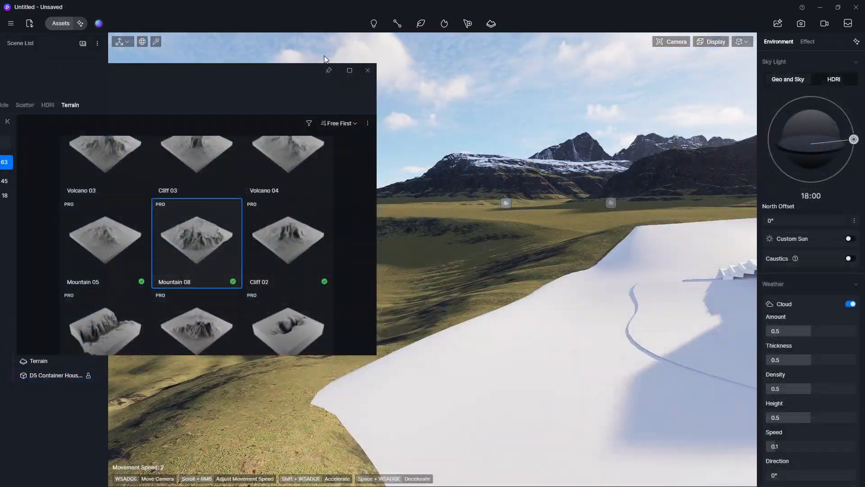
{"action": "left_click_drag", "start_coordinate": [323, 55], "coordinate": [442, 60]}
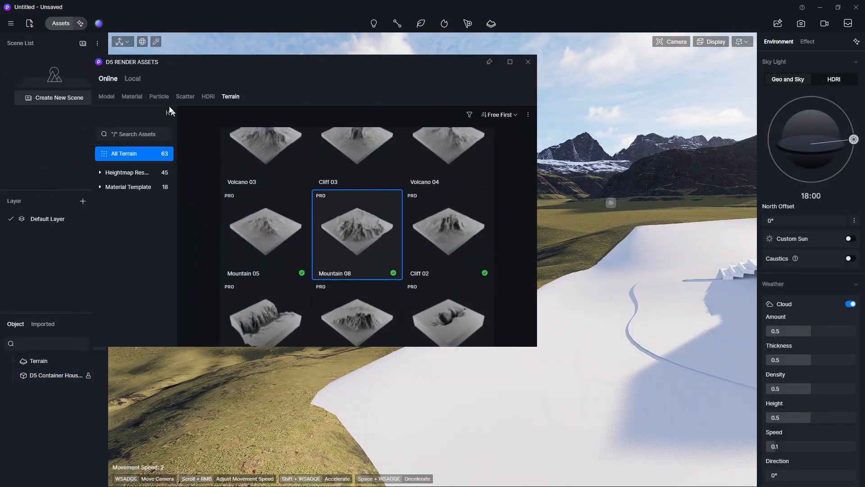
{"action": "left_click", "coordinate": [107, 96]}
{"action": "scroll", "coordinate": [157, 296], "scroll_direction": "down", "scroll_amount": 1}
{"action": "left_click", "coordinate": [130, 296]}
{"action": "scroll", "coordinate": [332, 225], "scroll_direction": "down", "scroll_amount": 1}
{"action": "left_click", "coordinate": [270, 167]}
{"action": "right_click_drag", "start_coordinate": [481, 360], "coordinate": [311, 271]}
{"action": "left_click", "coordinate": [295, 218]}
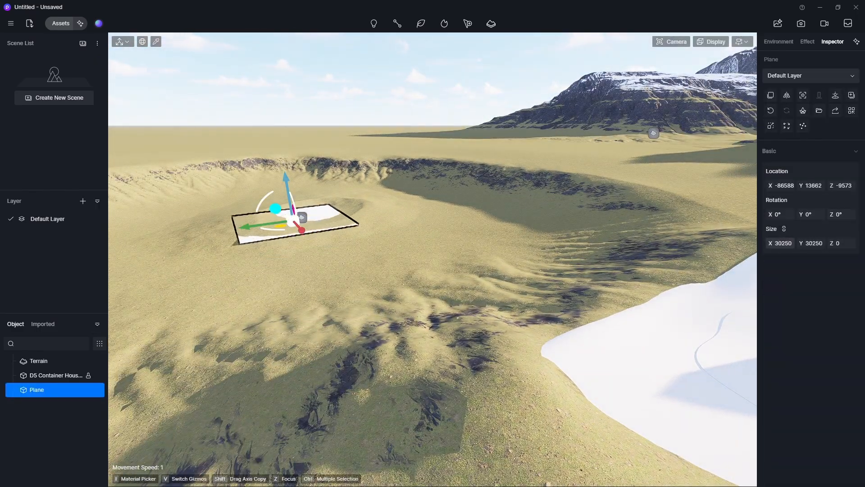
Enlarge the plane to 165310 in X and Y and raise it to Z -3060.
{"action": "left_click_drag", "start_coordinate": [779, 243], "coordinate": [825, 243]}
{"action": "left_click_drag", "start_coordinate": [287, 181], "coordinate": [300, 143]}
{"action": "right_click_drag", "start_coordinate": [300, 143], "coordinate": [450, 135]}
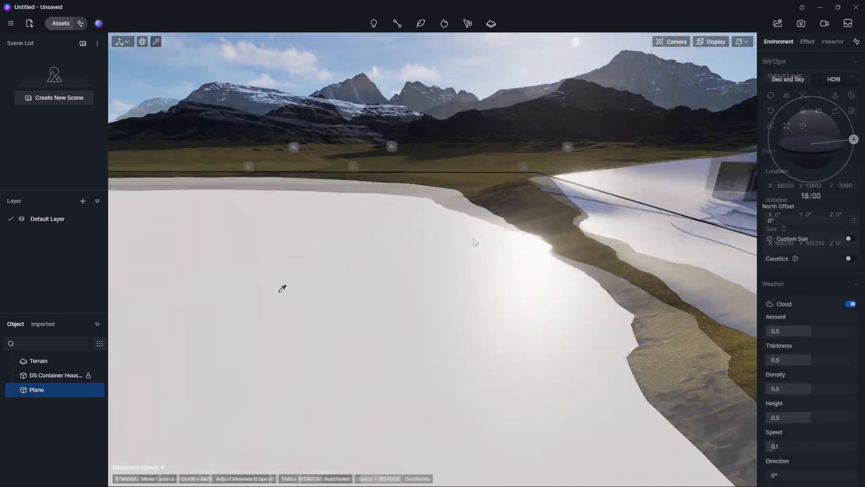
Pick the plane's material and change its material template to Water.
{"action": "left_click", "coordinate": [365, 276]}
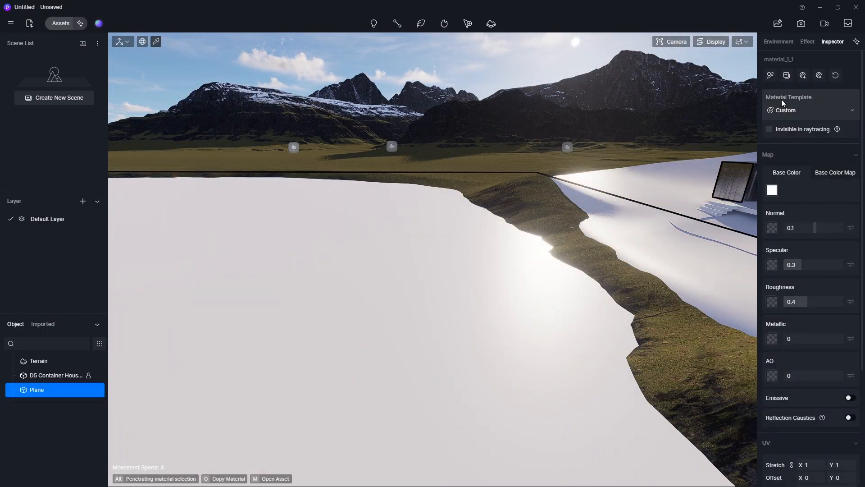
{"action": "left_click", "coordinate": [787, 109]}
{"action": "left_click", "coordinate": [793, 201]}
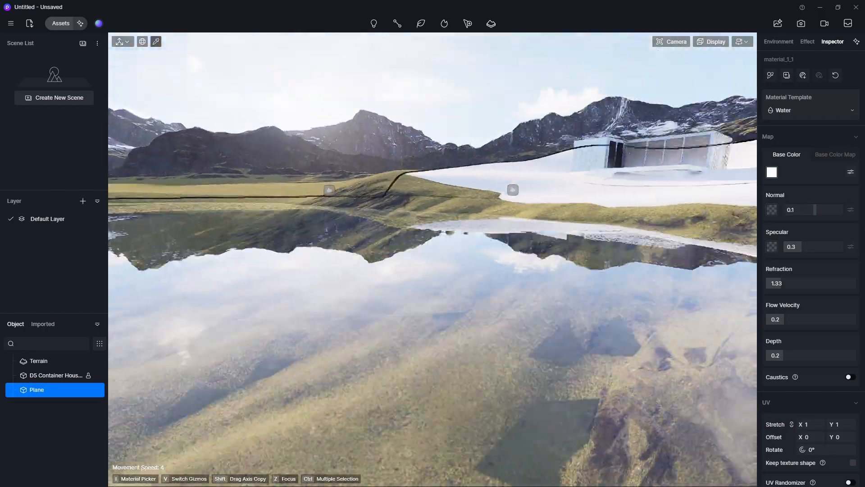
Set the water material's UV stretch to 66.22 in X and Y.
{"action": "right_click_drag", "start_coordinate": [455, 270], "coordinate": [543, 283]}
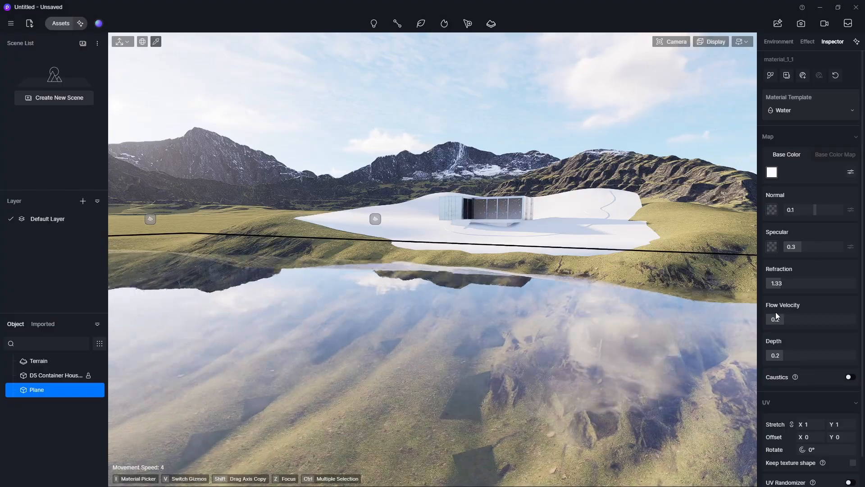
{"action": "scroll", "coordinate": [811, 392], "scroll_direction": "down", "scroll_amount": 2}
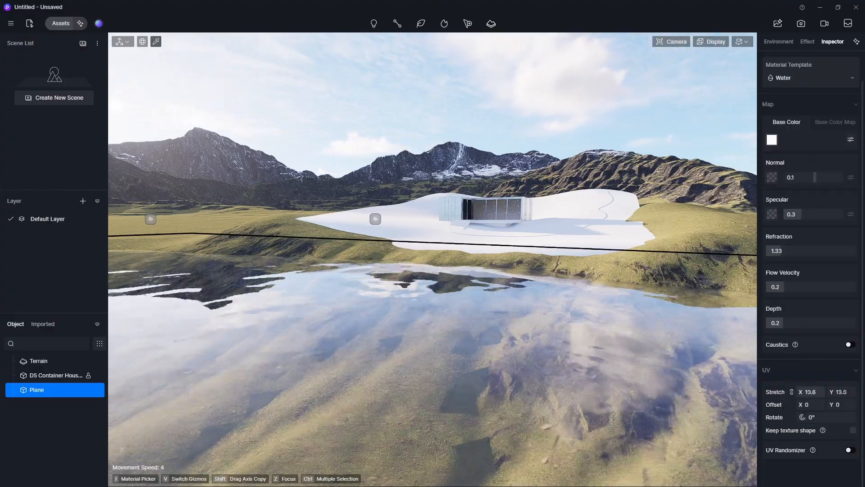
{"action": "right_click_drag", "start_coordinate": [603, 299], "coordinate": [568, 289]}
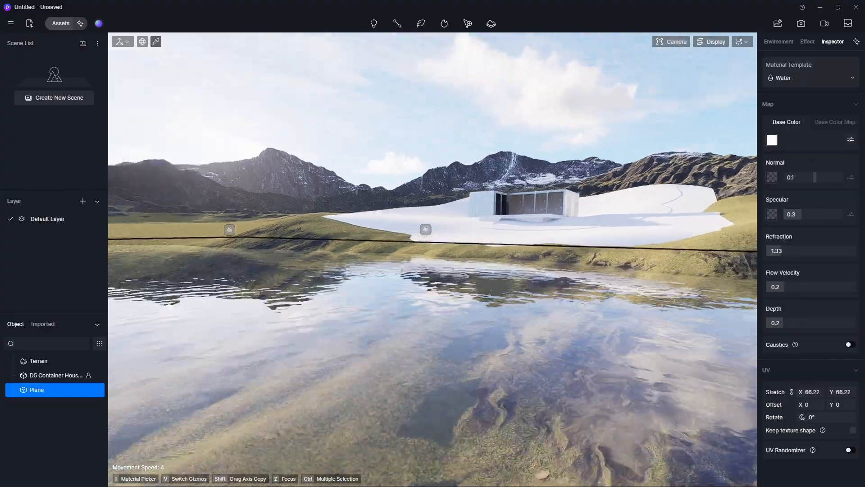
{"action": "scroll", "coordinate": [821, 203], "scroll_direction": "up", "scroll_amount": 2}
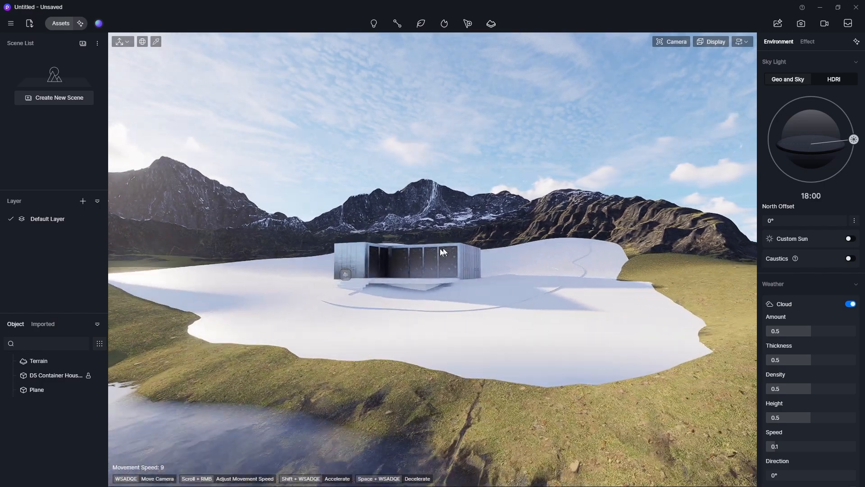
Select the terrain and apply the Mountain 03 material template from the terrain asset library.
{"action": "left_click", "coordinate": [348, 274]}
{"action": "left_click", "coordinate": [811, 76]}
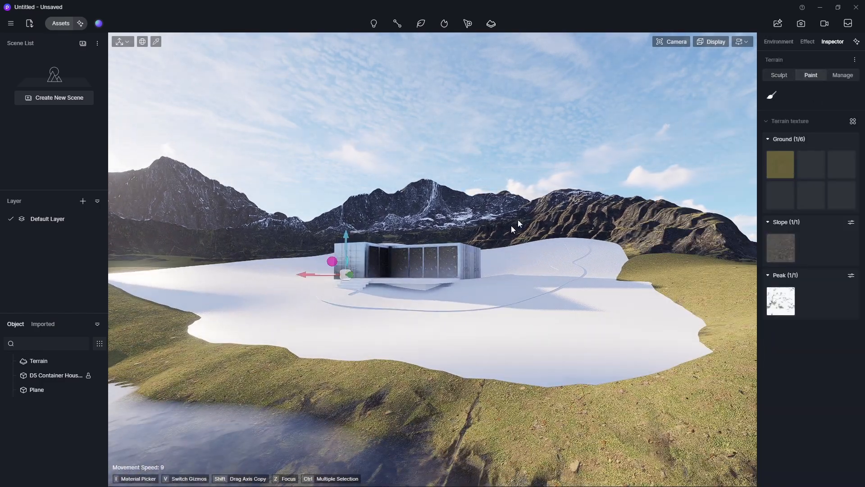
{"action": "left_click", "coordinate": [778, 75]}
{"action": "left_click", "coordinate": [843, 178]}
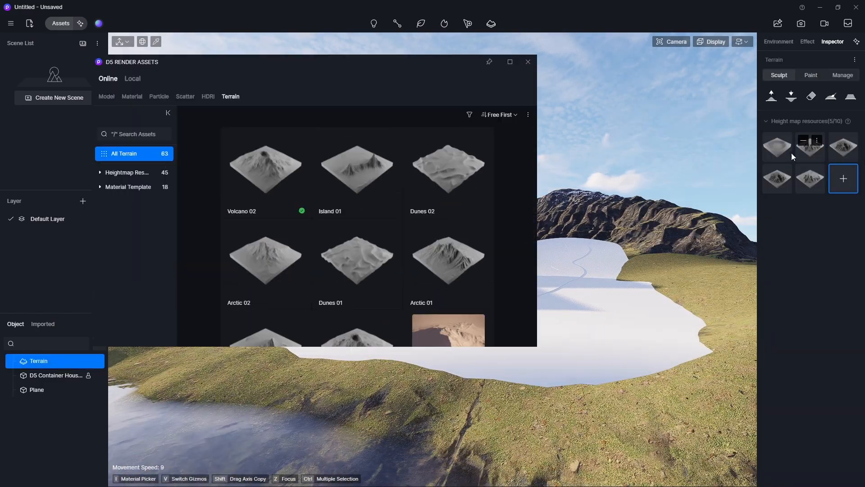
{"action": "scroll", "coordinate": [451, 247], "scroll_direction": "down", "scroll_amount": 3}
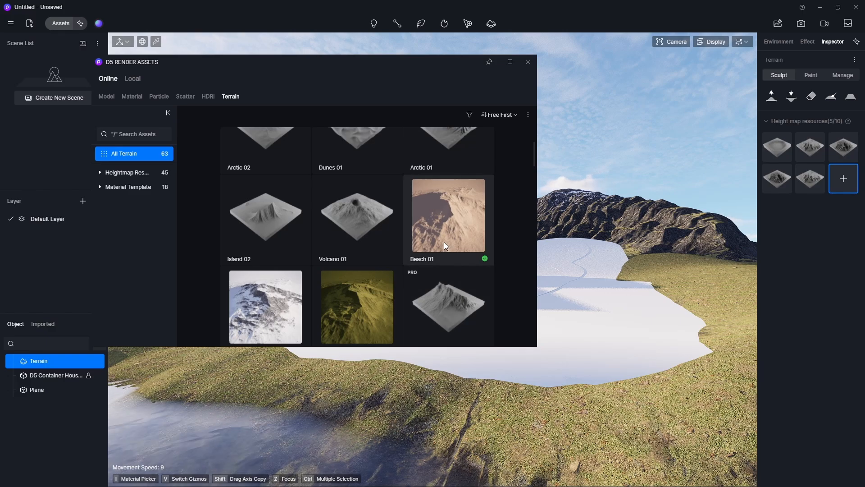
{"action": "scroll", "coordinate": [444, 245], "scroll_direction": "down", "scroll_amount": 15}
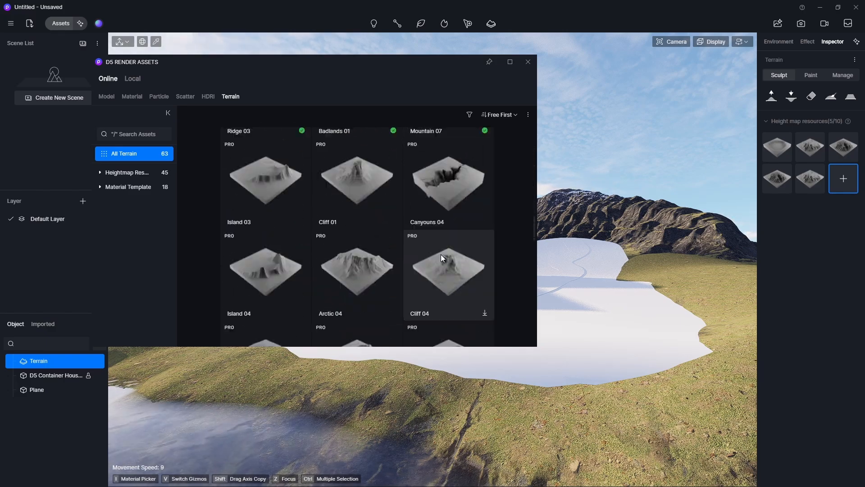
{"action": "scroll", "coordinate": [445, 255], "scroll_direction": "down", "scroll_amount": 3}
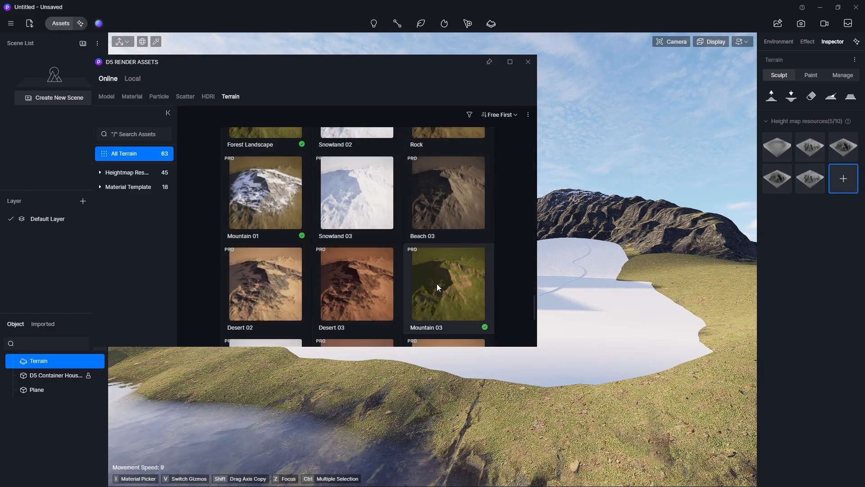
{"action": "left_click", "coordinate": [447, 263]}
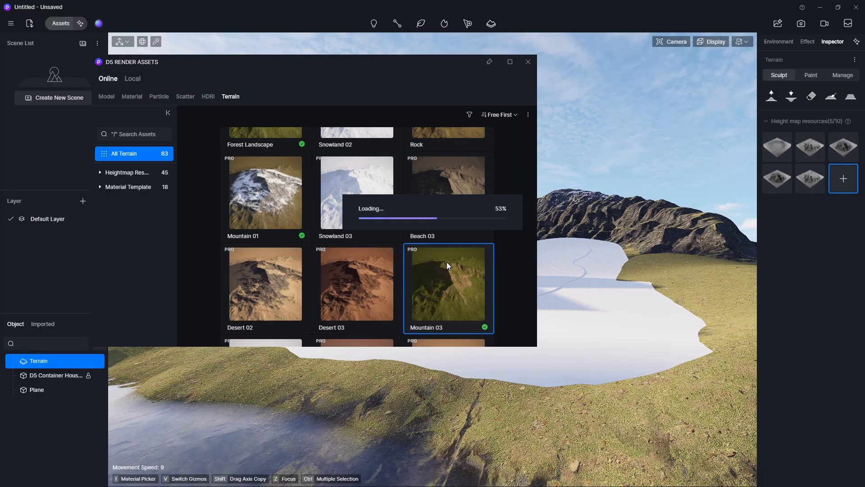
Assign a light grass material from the asset library to the terrain's fourth ground texture slot for painting.
{"action": "left_click", "coordinate": [528, 61]}
{"action": "right_click_drag", "start_coordinate": [436, 242], "coordinate": [396, 288]}
{"action": "key", "text": "w"}
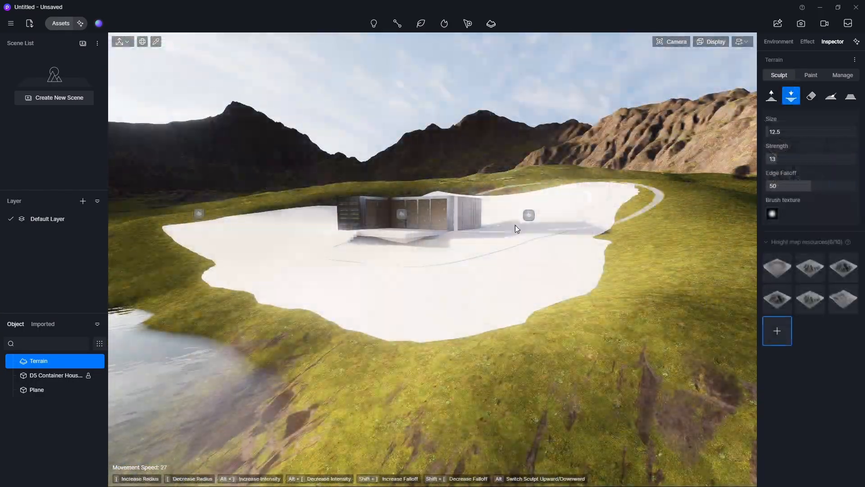
{"action": "left_click", "coordinate": [810, 74]}
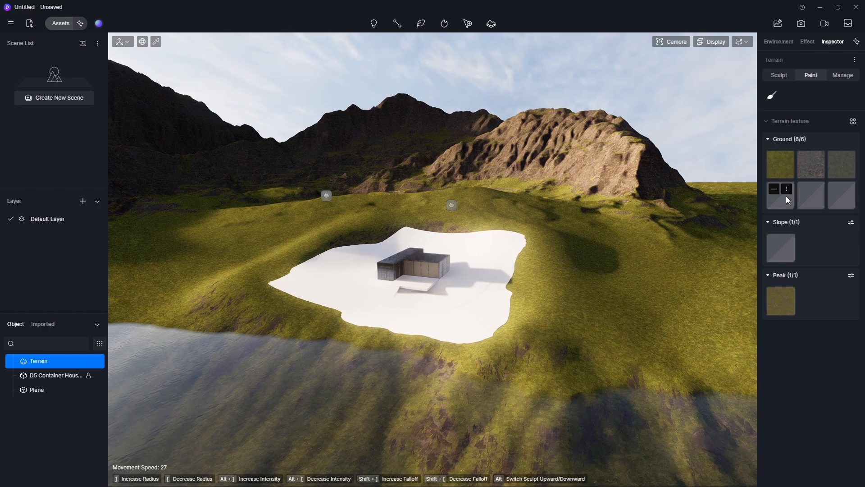
{"action": "left_click", "coordinate": [786, 195]}
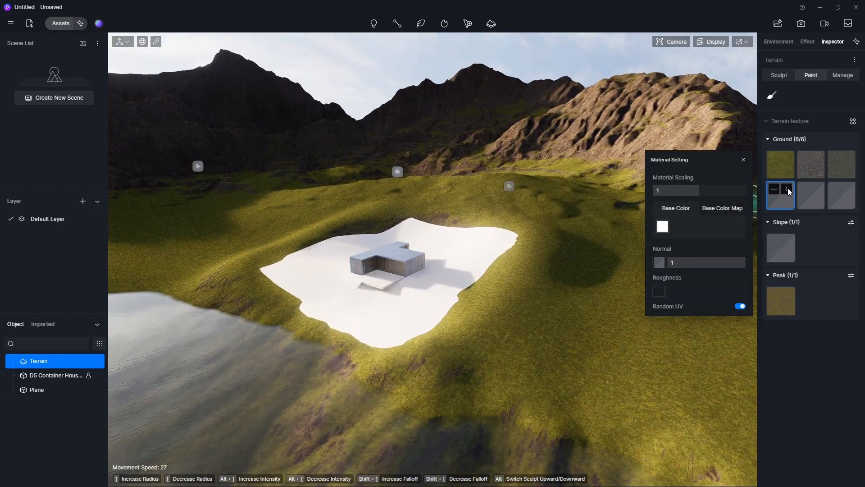
{"action": "left_click", "coordinate": [788, 189]}
{"action": "left_click", "coordinate": [810, 197]}
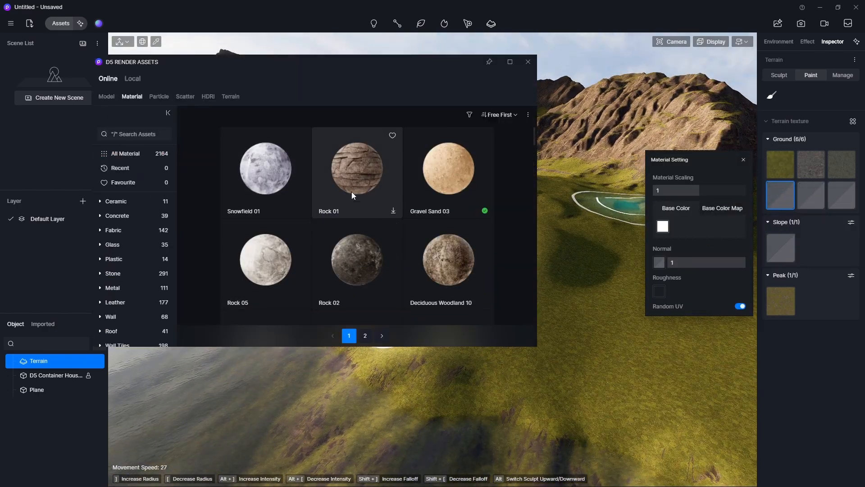
{"action": "scroll", "coordinate": [420, 211], "scroll_direction": "down", "scroll_amount": 10}
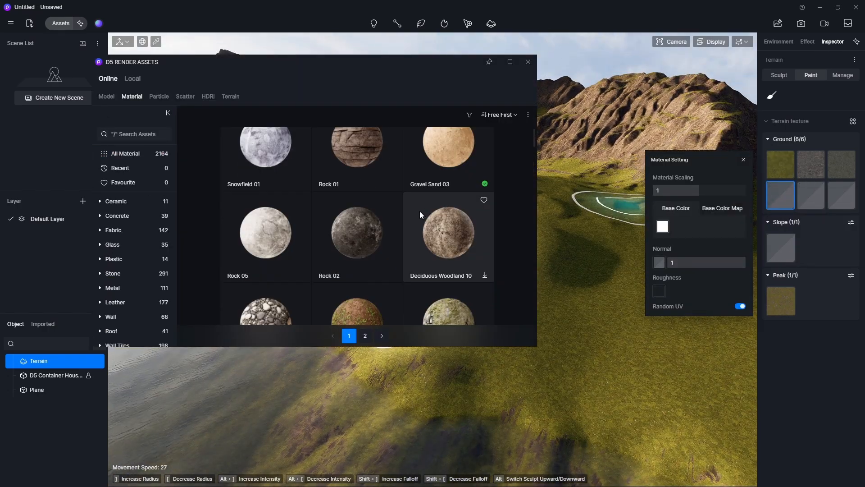
{"action": "scroll", "coordinate": [390, 234], "scroll_direction": "down", "scroll_amount": 10}
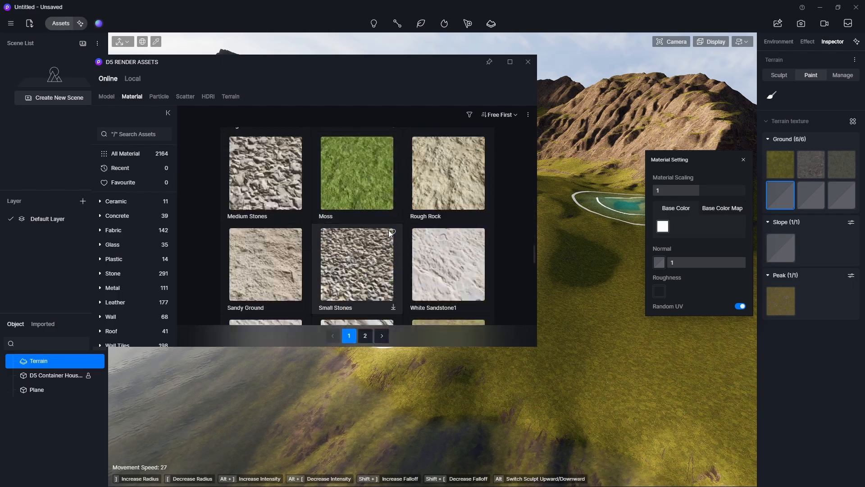
{"action": "left_click", "coordinate": [528, 62]}
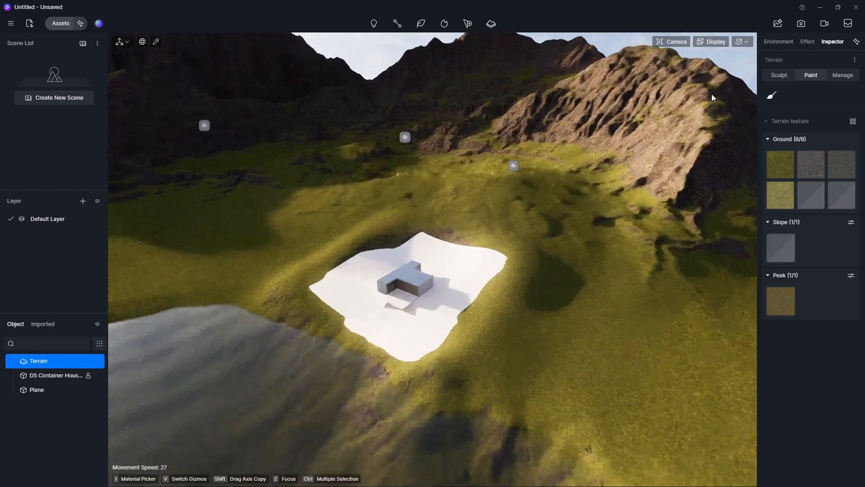
Paint the fourth ground texture onto the terrain all around the edge of the white house plot.
{"action": "left_click", "coordinate": [771, 96]}
{"action": "left_click", "coordinate": [780, 320]}
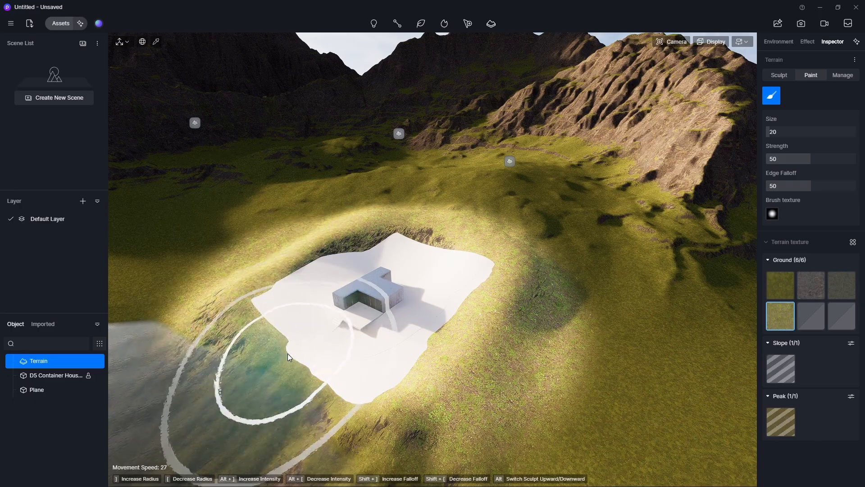
{"action": "middle_click_drag", "start_coordinate": [507, 361], "coordinate": [475, 228]}
{"action": "scroll", "coordinate": [495, 200], "scroll_direction": "up", "scroll_amount": 3}
{"action": "middle_click_drag", "start_coordinate": [495, 200], "coordinate": [467, 288], "text": "shift"}
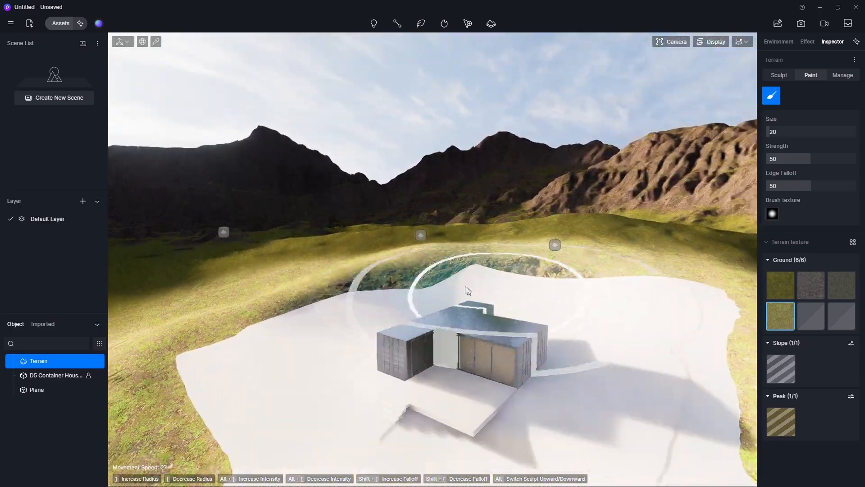
{"action": "mouse_move", "coordinate": [372, 263]}
{"action": "middle_mouse_down"}
{"action": "mouse_move", "coordinate": [536, 347]}
{"action": "mouse_move", "coordinate": [784, 147]}
{"action": "middle_mouse_up"}
{"action": "scroll", "coordinate": [574, 260], "scroll_direction": "up", "scroll_amount": 2}
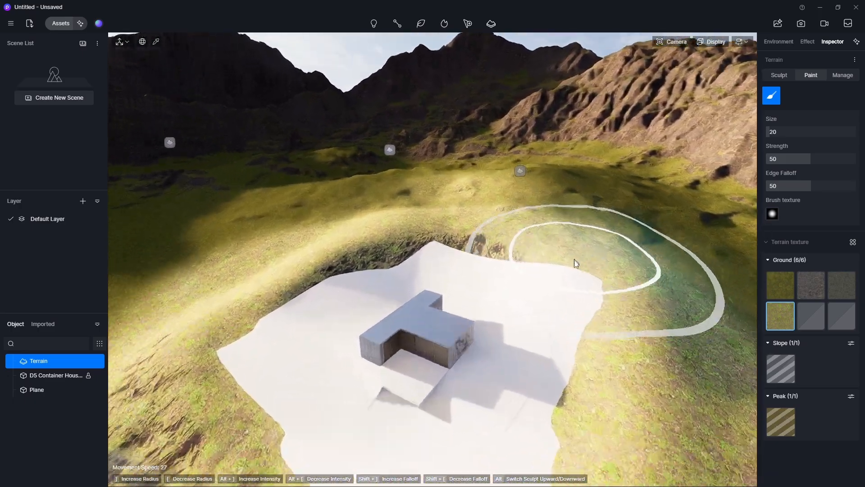
{"action": "scroll", "coordinate": [536, 376], "scroll_direction": "down", "scroll_amount": 3}
{"action": "middle_click_drag", "start_coordinate": [575, 260], "coordinate": [784, 123]}
{"action": "scroll", "coordinate": [536, 377], "scroll_direction": "up", "scroll_amount": 4}
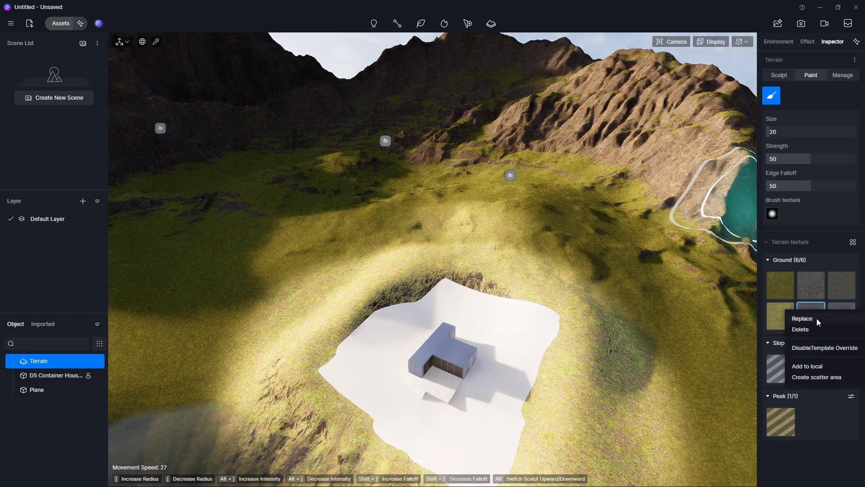
Replace the fifth ground texture with Deciduous Woodland 06 and paint it over the terrain beyond the house plot.
{"action": "left_click", "coordinate": [816, 318]}
{"action": "scroll", "coordinate": [355, 255], "scroll_direction": "down", "scroll_amount": 2}
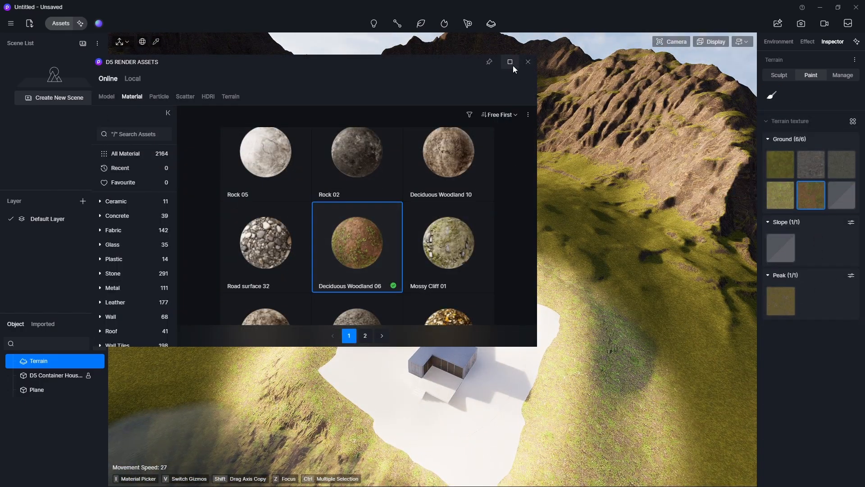
{"action": "left_click", "coordinate": [528, 62]}
{"action": "left_click", "coordinate": [771, 95]}
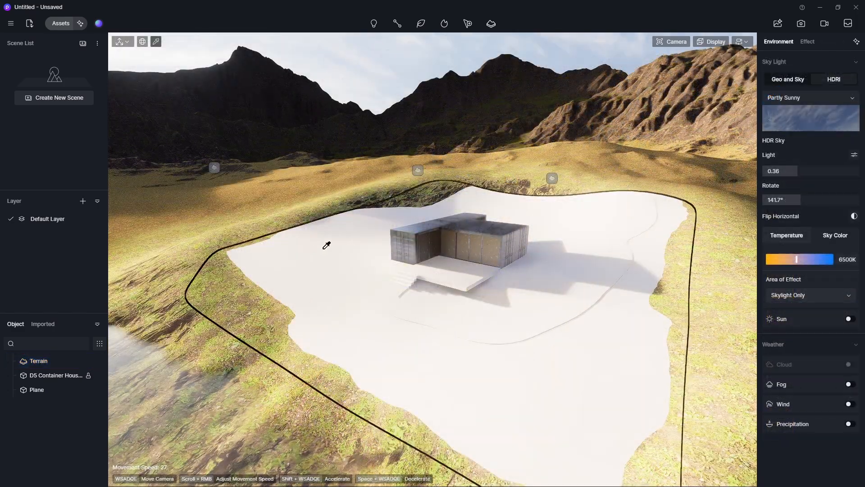
Apply the Wild Grassland material from the asset library to the white ground surface around the container house.
{"action": "left_click", "coordinate": [60, 23]}
{"action": "scroll", "coordinate": [361, 229], "scroll_direction": "down", "scroll_amount": 10}
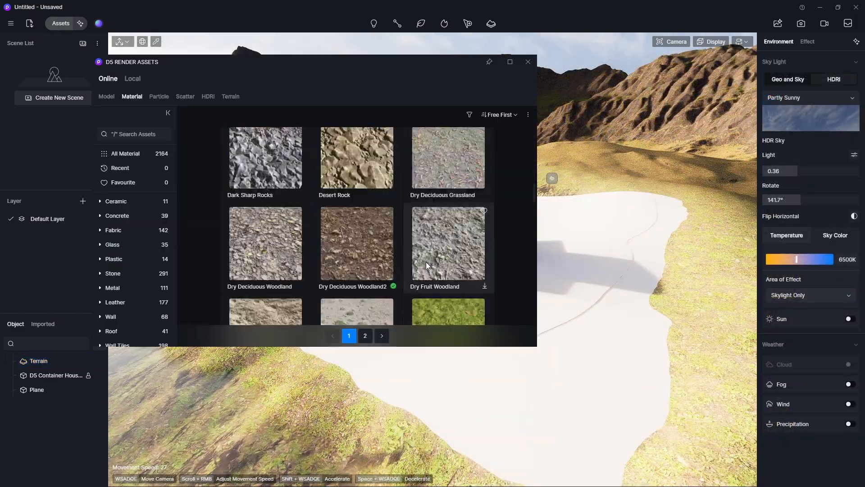
{"action": "scroll", "coordinate": [422, 295], "scroll_direction": "down", "scroll_amount": 1}
{"action": "left_click", "coordinate": [422, 289]}
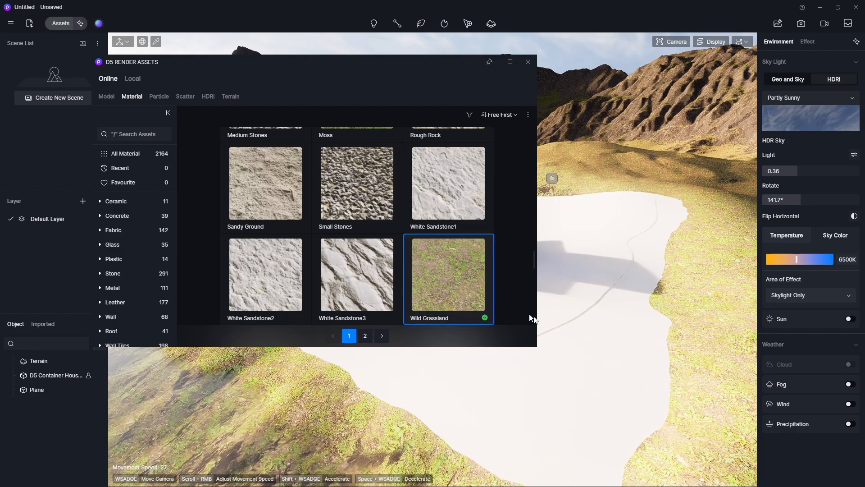
{"action": "left_click", "coordinate": [574, 377]}
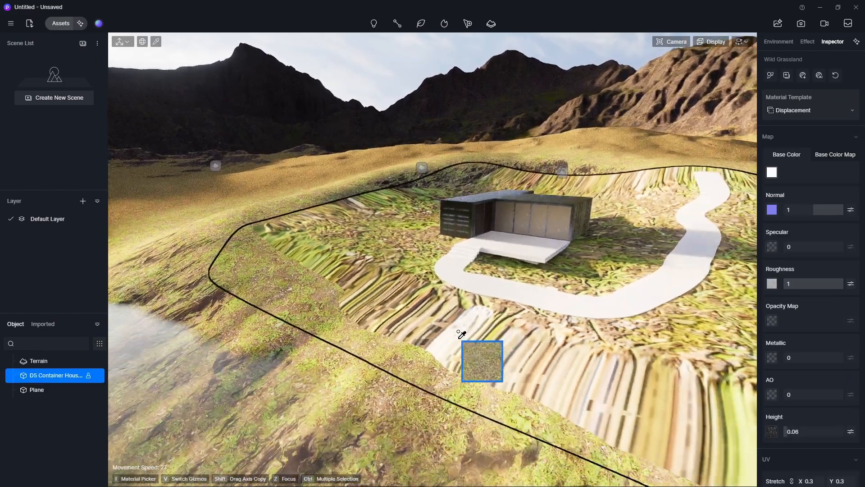
Change the Wild Grassland material's template to Custom and enable Triplanar mapping.
{"action": "right_click_drag", "start_coordinate": [459, 332], "coordinate": [599, 311]}
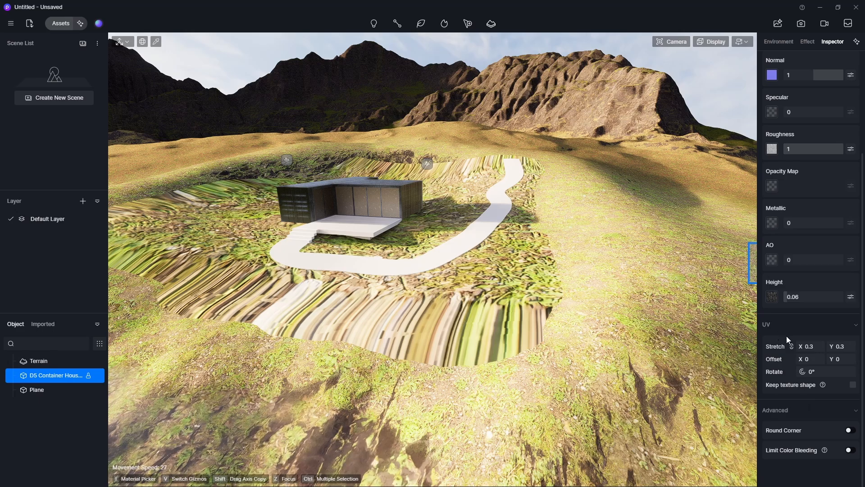
{"action": "scroll", "coordinate": [785, 336], "scroll_direction": "up", "scroll_amount": 5}
{"action": "left_click", "coordinate": [806, 111]}
{"action": "left_click", "coordinate": [823, 132]}
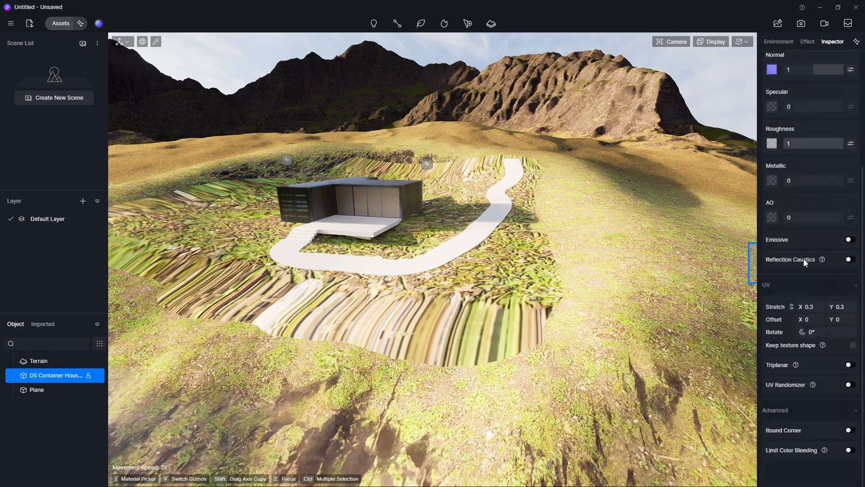
{"action": "left_click", "coordinate": [849, 365]}
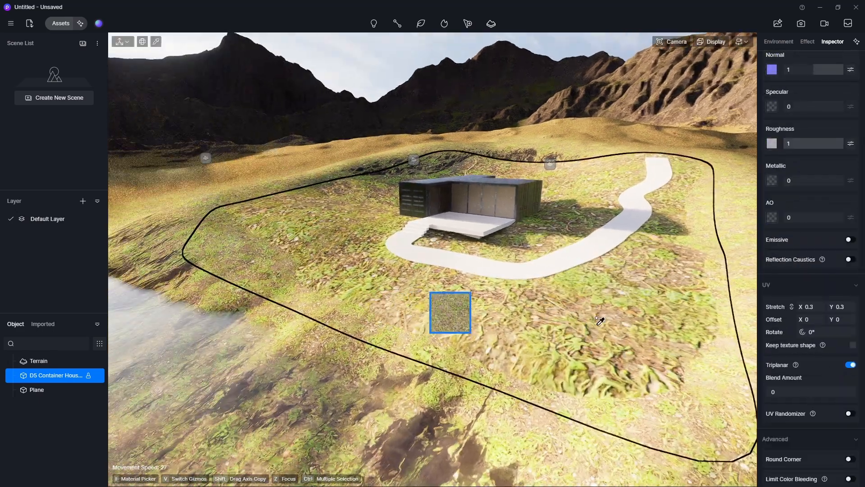
Set the Wild Grassland material's UV stretch to 1.07 in X and Y.
{"action": "left_click_drag", "start_coordinate": [810, 306], "coordinate": [840, 307]}
{"action": "right_click_drag", "start_coordinate": [568, 333], "coordinate": [586, 311]}
{"action": "left_click_drag", "start_coordinate": [811, 306], "coordinate": [818, 306]}
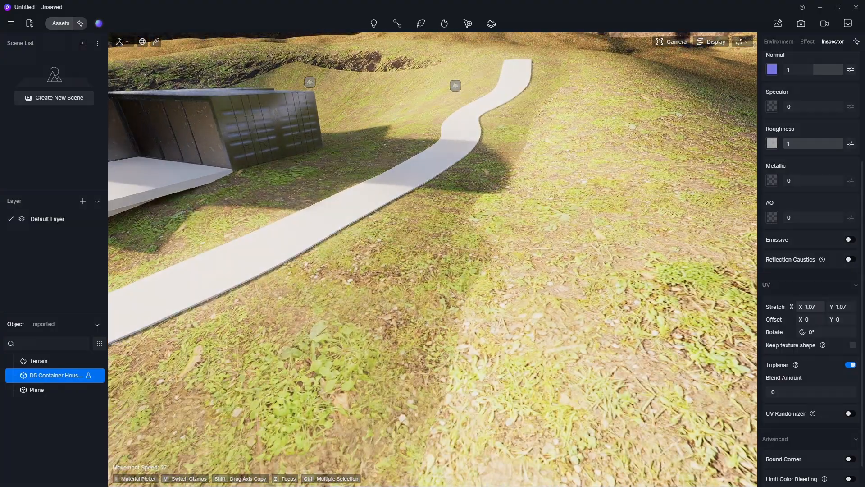
{"action": "right_click_drag", "start_coordinate": [585, 298], "coordinate": [601, 286]}
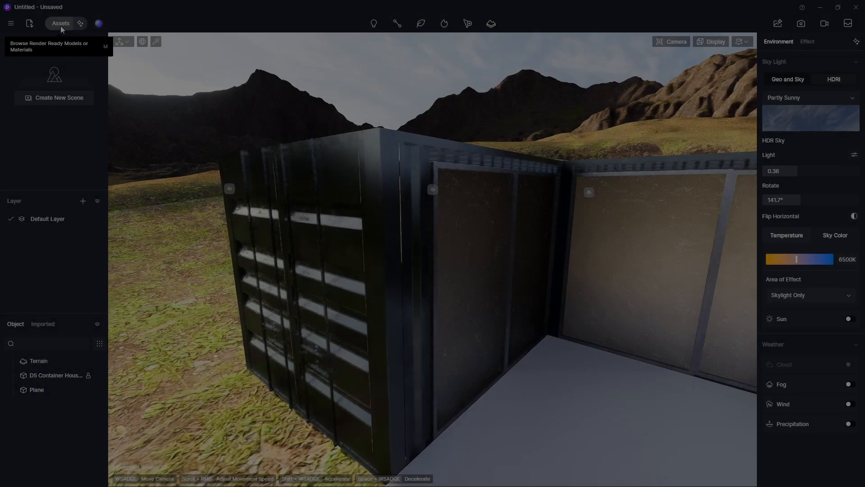
Search the online material library for "glass".
{"action": "left_click", "coordinate": [60, 23]}
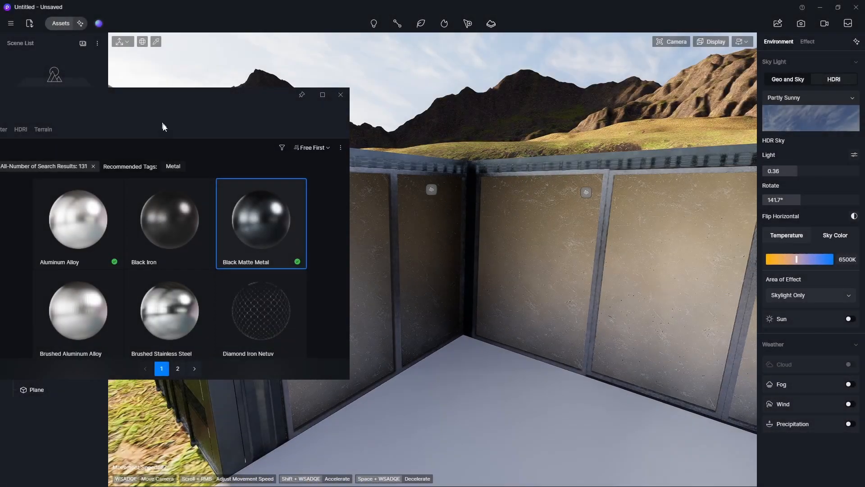
{"action": "left_click_drag", "start_coordinate": [145, 95], "coordinate": [300, 51]}
{"action": "left_click", "coordinate": [97, 122]}
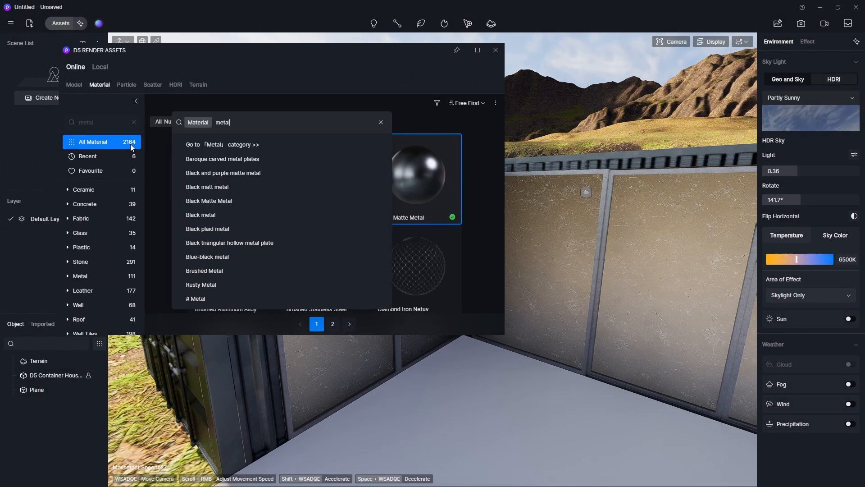
{"action": "type", "text": "glass"}
{"action": "key", "text": "Return"}
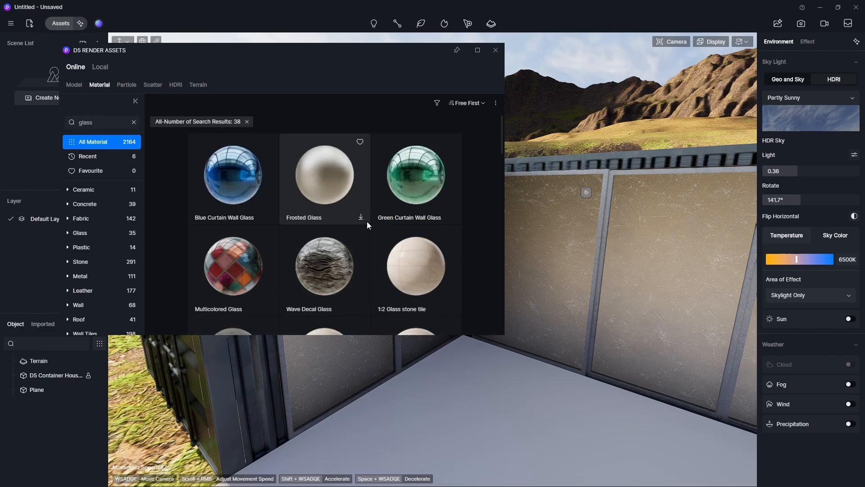
Apply the Normal Glass material to the window panels of the container house and close the asset library.
{"action": "scroll", "coordinate": [334, 258], "scroll_direction": "down", "scroll_amount": 10}
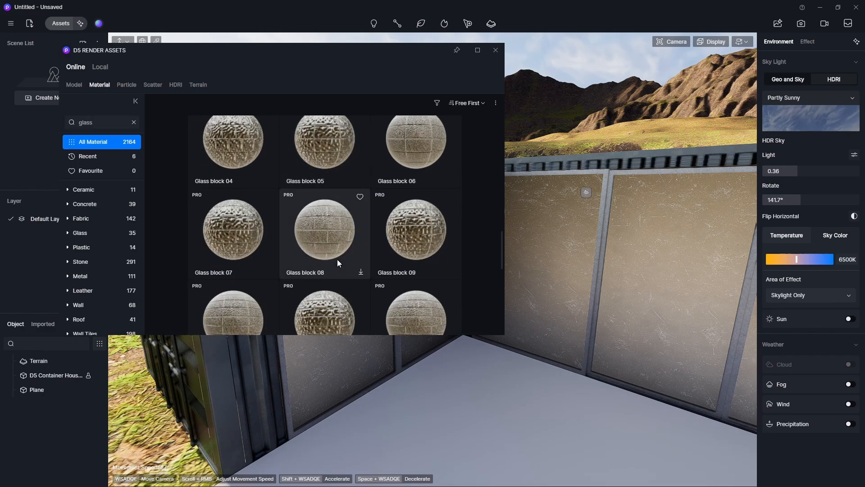
{"action": "scroll", "coordinate": [337, 258], "scroll_direction": "down", "scroll_amount": 2}
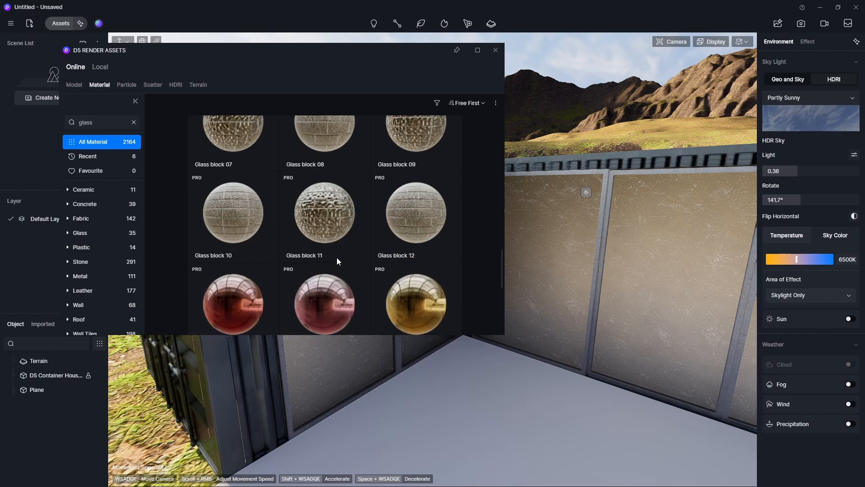
{"action": "scroll", "coordinate": [338, 259], "scroll_direction": "up", "scroll_amount": 6}
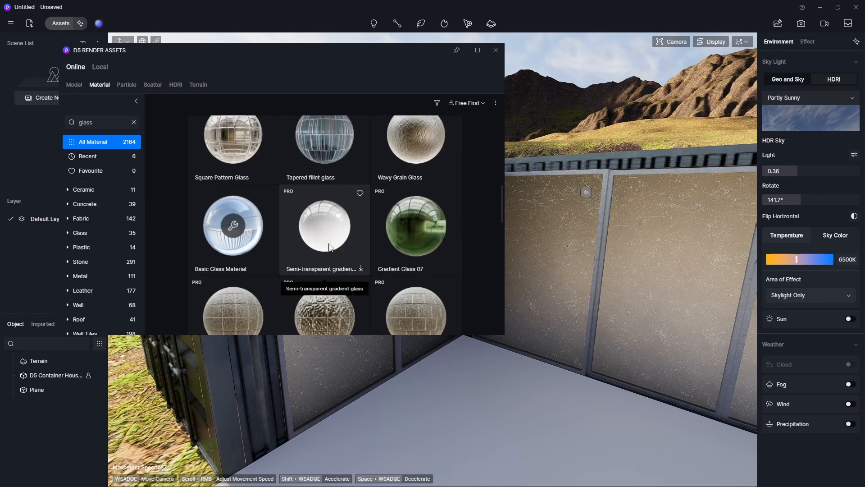
{"action": "scroll", "coordinate": [331, 246], "scroll_direction": "up", "scroll_amount": 4}
{"action": "scroll", "coordinate": [355, 246], "scroll_direction": "up", "scroll_amount": 2}
{"action": "scroll", "coordinate": [378, 246], "scroll_direction": "down", "scroll_amount": 2}
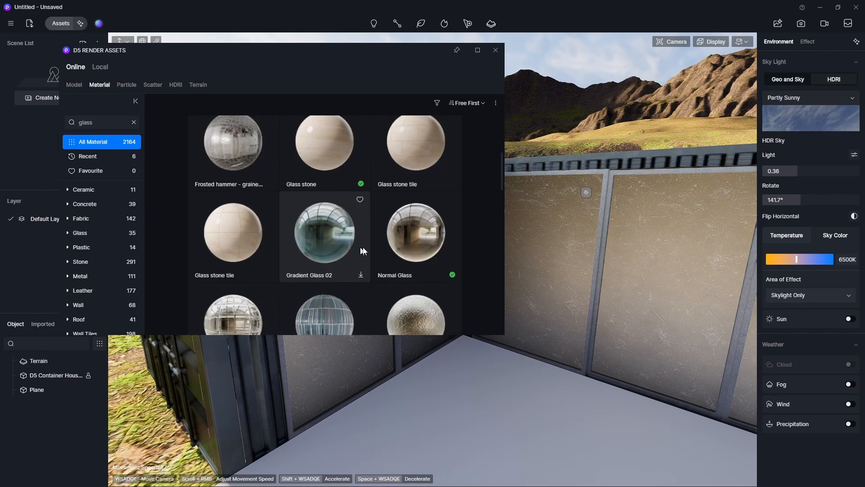
{"action": "left_click", "coordinate": [398, 245]}
{"action": "left_click", "coordinate": [541, 241]}
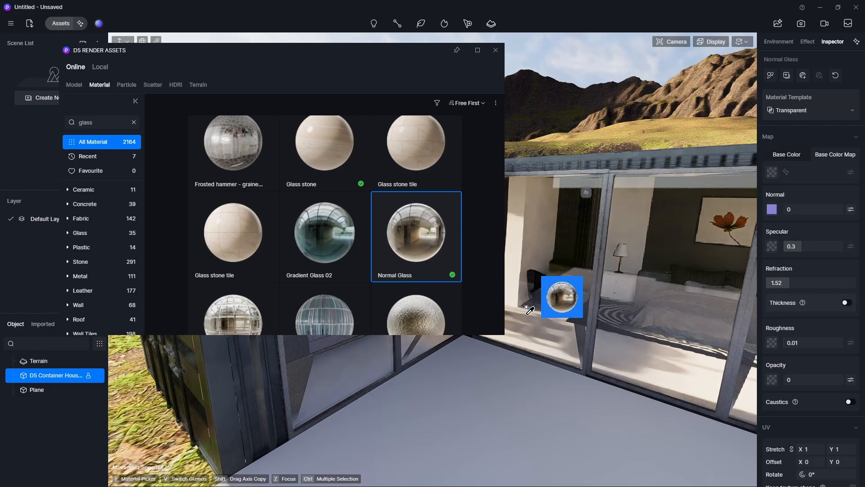
{"action": "scroll", "coordinate": [527, 311], "scroll_direction": "down", "scroll_amount": 3}
{"action": "left_click", "coordinate": [494, 50]}
{"action": "right_click_drag", "start_coordinate": [454, 240], "coordinate": [418, 211]}
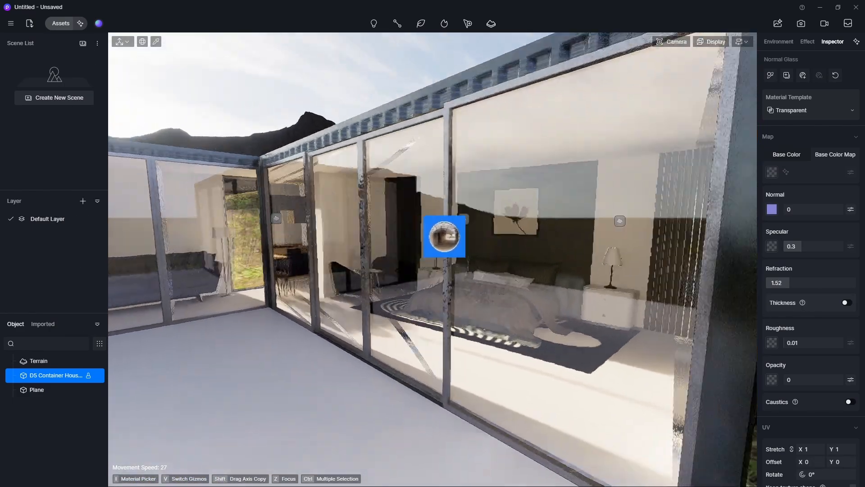
{"action": "right_click_drag", "start_coordinate": [399, 253], "coordinate": [418, 236]}
{"action": "key", "text": "Escape"}
Pick the window glass, switch on its Thickness option and fine-tune the transparent material's settings.
{"action": "left_click", "coordinate": [423, 235]}
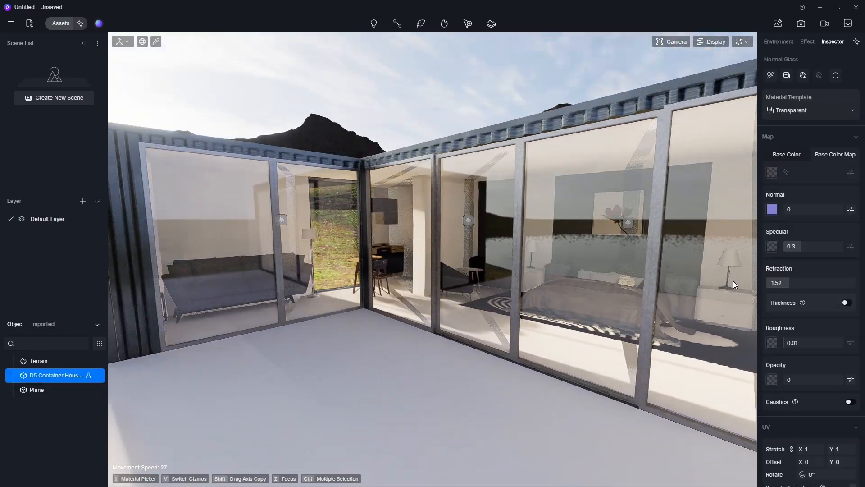
{"action": "left_click", "coordinate": [845, 301]}
{"action": "scroll", "coordinate": [652, 342], "scroll_direction": "down", "scroll_amount": 5}
{"action": "right_click_drag", "start_coordinate": [652, 341], "coordinate": [586, 315]}
{"action": "scroll", "coordinate": [815, 248], "scroll_direction": "down", "scroll_amount": 1}
{"action": "left_click_drag", "start_coordinate": [792, 340], "coordinate": [777, 339]}
{"action": "right_click_drag", "start_coordinate": [450, 252], "coordinate": [478, 261]}
Search the material library for "metal" and apply the Black metal material to the container house.
{"action": "left_click", "coordinate": [71, 21]}
{"action": "left_click", "coordinate": [102, 122]}
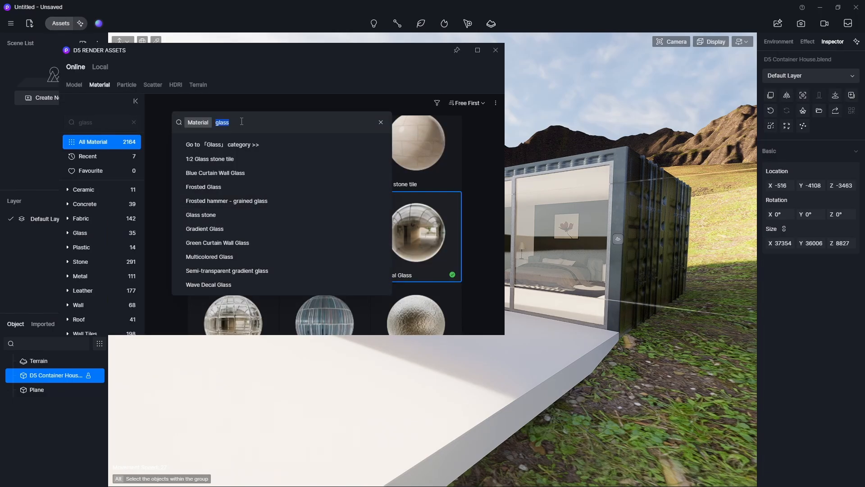
{"action": "type", "text": "metal"}
{"action": "key", "text": "Return"}
{"action": "scroll", "coordinate": [362, 207], "scroll_direction": "down", "scroll_amount": 5}
{"action": "left_click", "coordinate": [416, 247]}
{"action": "right_click_drag", "start_coordinate": [600, 306], "coordinate": [570, 340]}
{"action": "left_click", "coordinate": [532, 331]}
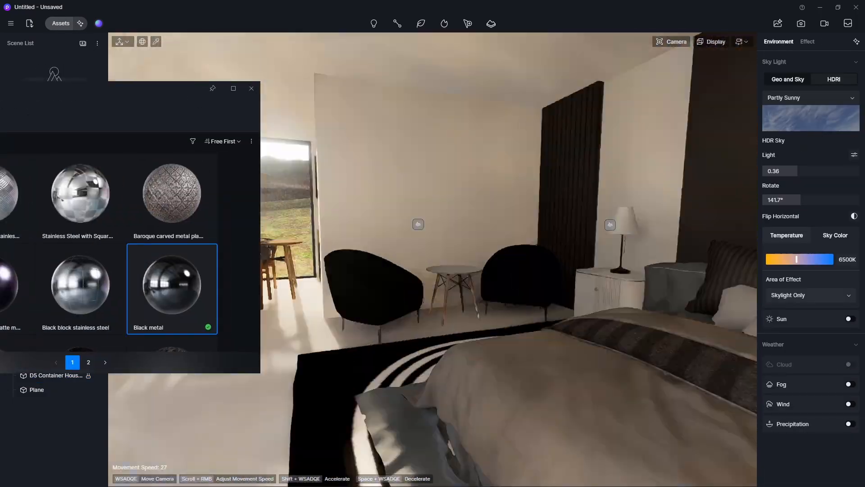
Search the material library for "wall".
{"action": "left_click", "coordinate": [112, 117]}
{"action": "type", "text": "plaster"}
{"action": "key", "text": "Return"}
{"action": "key", "text": "Return"}
Try the blue and white cloth wall material on the interior wall behind the armchairs.
{"action": "scroll", "coordinate": [251, 180], "scroll_direction": "down", "scroll_amount": 10}
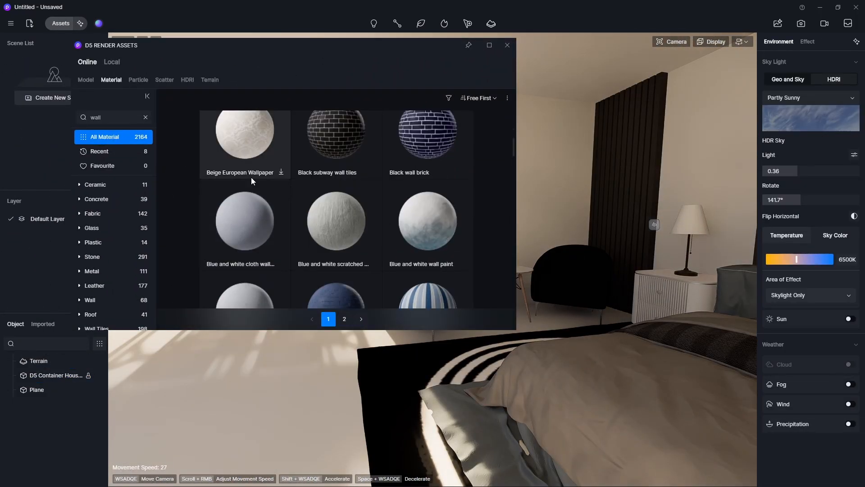
{"action": "scroll", "coordinate": [369, 234], "scroll_direction": "up", "scroll_amount": 4}
{"action": "left_click", "coordinate": [337, 225]}
{"action": "left_click_drag", "start_coordinate": [444, 52], "coordinate": [290, 105]}
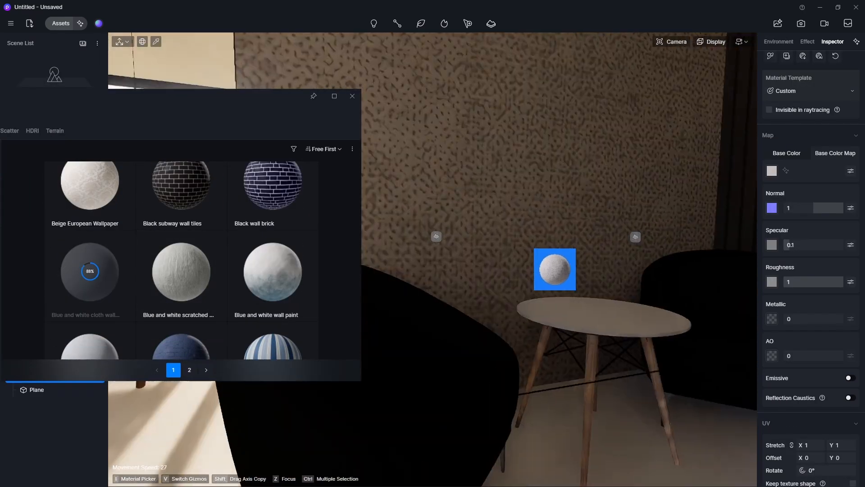
{"action": "left_click_drag", "start_coordinate": [521, 290], "coordinate": [454, 292]}
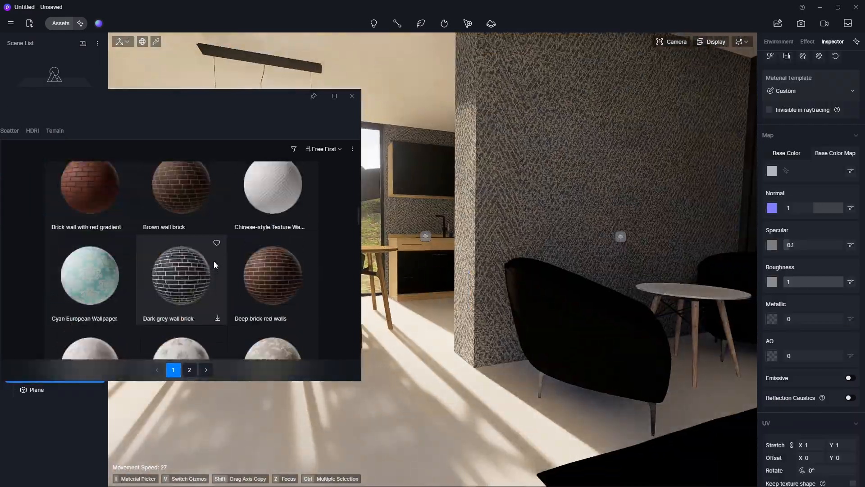
Apply Light green wall paint to the interior walls, enable Triplanar, and set the base color map's saturation to -39 and brightness to 75.
{"action": "scroll", "coordinate": [180, 253], "scroll_direction": "down", "scroll_amount": 5}
{"action": "left_click_drag", "start_coordinate": [181, 189], "coordinate": [518, 210]}
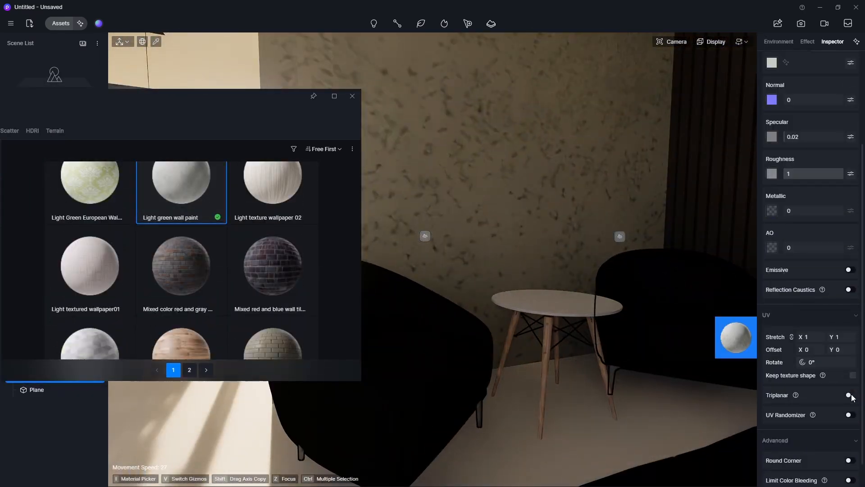
{"action": "left_click_drag", "start_coordinate": [766, 311], "coordinate": [804, 336]}
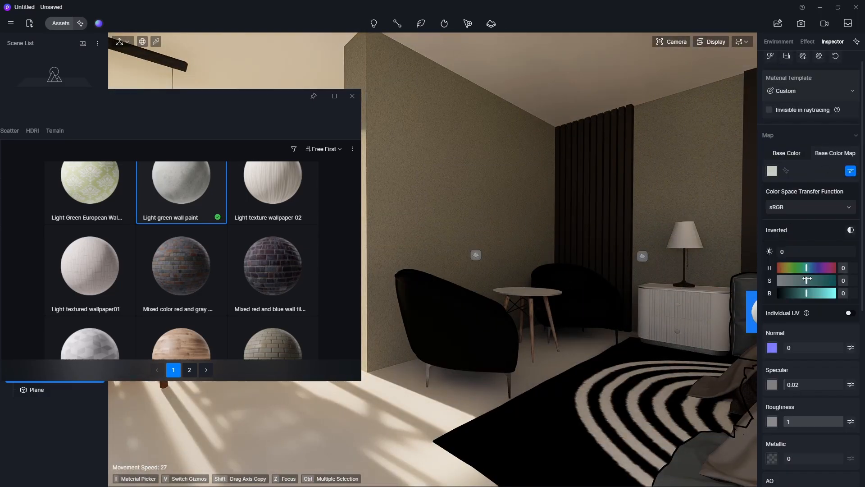
{"action": "left_click_drag", "start_coordinate": [811, 294], "coordinate": [824, 294]}
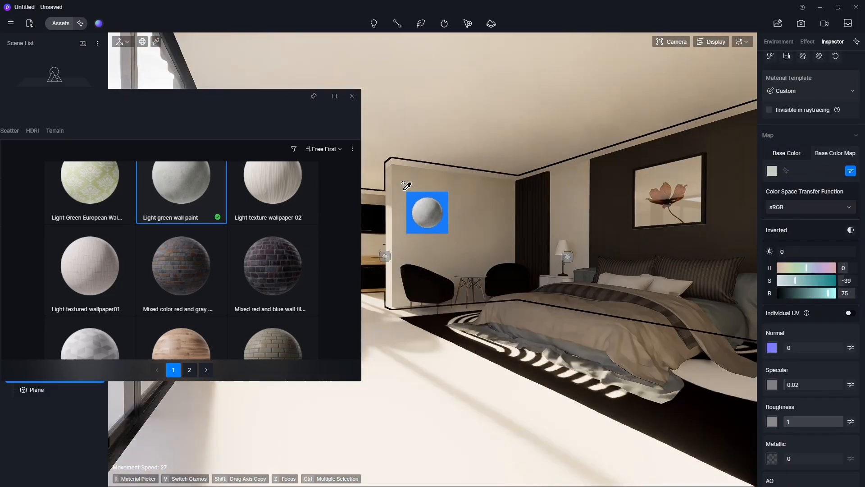
Apply the Grey Wool Terry fabric to the bedroom rug and set its base color map's saturation to -47 and brightness to 13.
{"action": "left_click_drag", "start_coordinate": [403, 176], "coordinate": [456, 389]}
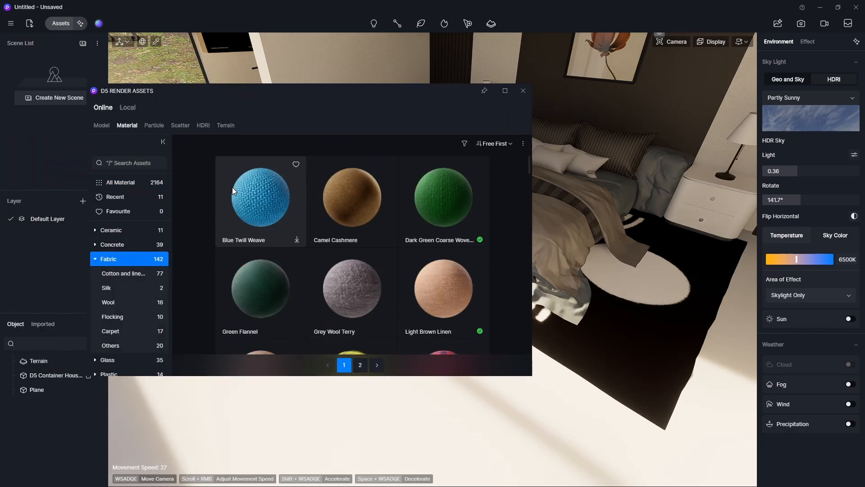
{"action": "scroll", "coordinate": [234, 191], "scroll_direction": "down", "scroll_amount": 3}
{"action": "left_click_drag", "start_coordinate": [351, 252], "coordinate": [586, 328]}
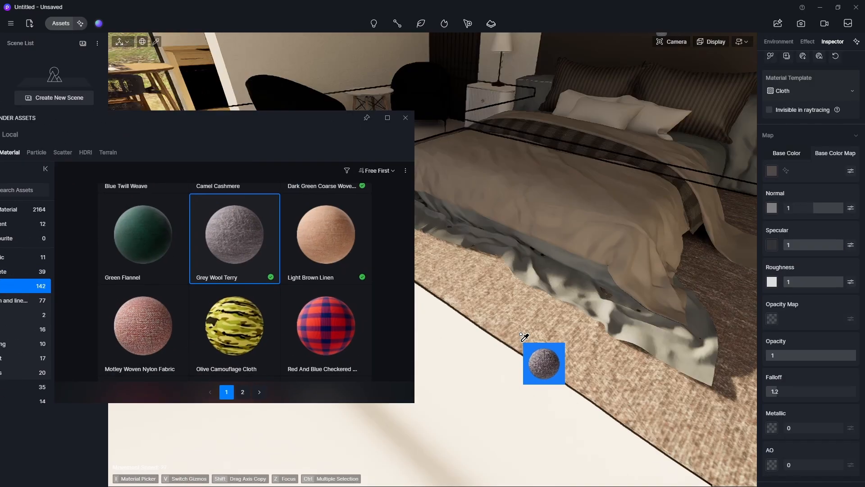
{"action": "left_click_drag", "start_coordinate": [522, 334], "coordinate": [526, 340]}
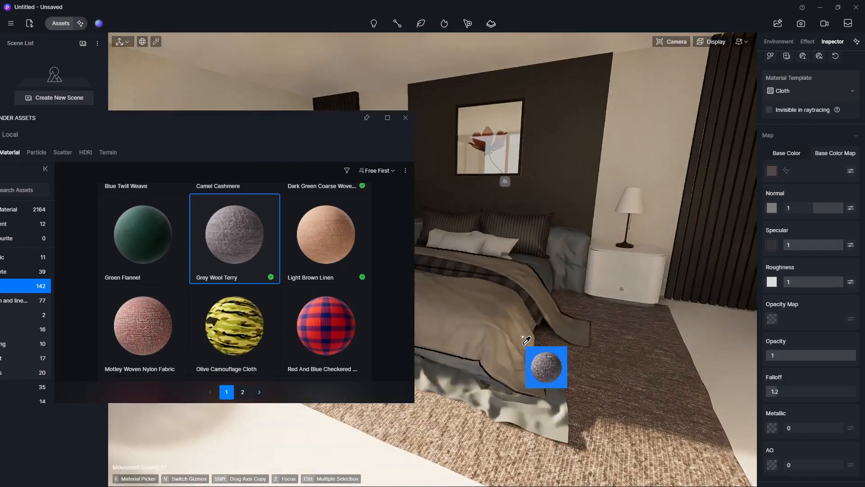
{"action": "scroll", "coordinate": [780, 311], "scroll_direction": "down", "scroll_amount": 1}
{"action": "left_click_drag", "start_coordinate": [809, 291], "coordinate": [809, 245]}
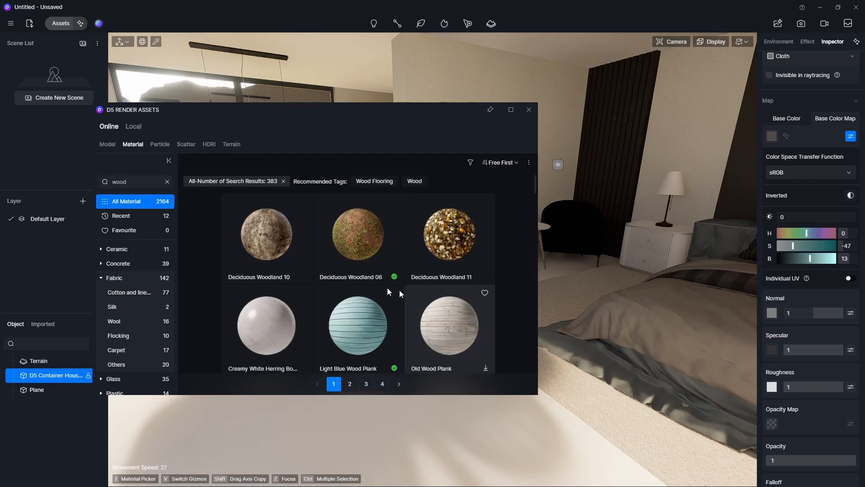
From the "wood" materials, apply Dark Oak Herringbone Floor with saturation -78 to the interior floor and Grey Old Oak to the outdoor deck.
{"action": "scroll", "coordinate": [433, 291], "scroll_direction": "down", "scroll_amount": 6}
{"action": "scroll", "coordinate": [441, 236], "scroll_direction": "up", "scroll_amount": 2}
{"action": "left_click_drag", "start_coordinate": [444, 256], "coordinate": [604, 356]}
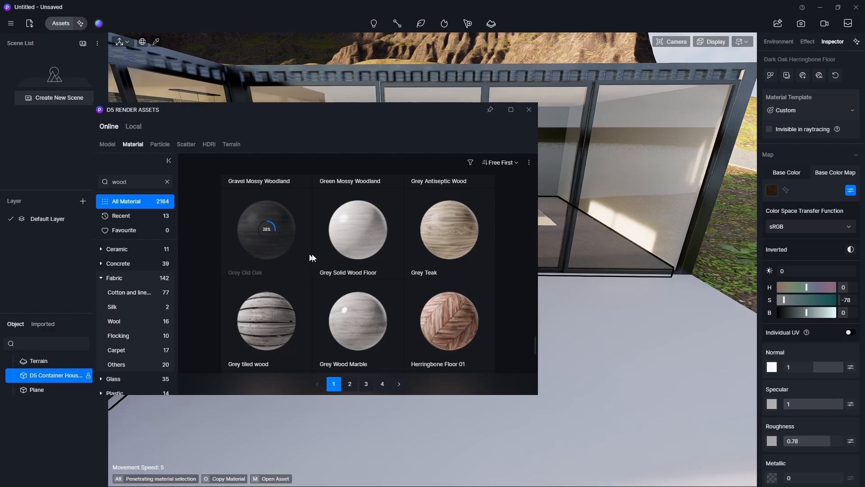
{"action": "left_click_drag", "start_coordinate": [298, 248], "coordinate": [635, 360]}
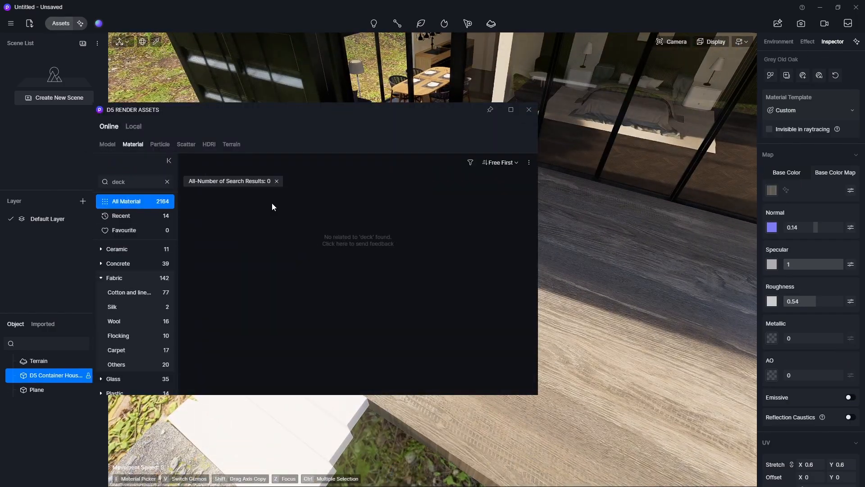
Apply Tile floor 7 from the Strip Wood flooring category to the outdoor deck and darken its base color to a deep brown.
{"action": "left_click", "coordinate": [128, 333]}
{"action": "left_click", "coordinate": [135, 304]}
{"action": "left_click", "coordinate": [131, 318]}
{"action": "scroll", "coordinate": [473, 315], "scroll_direction": "down", "scroll_amount": 5}
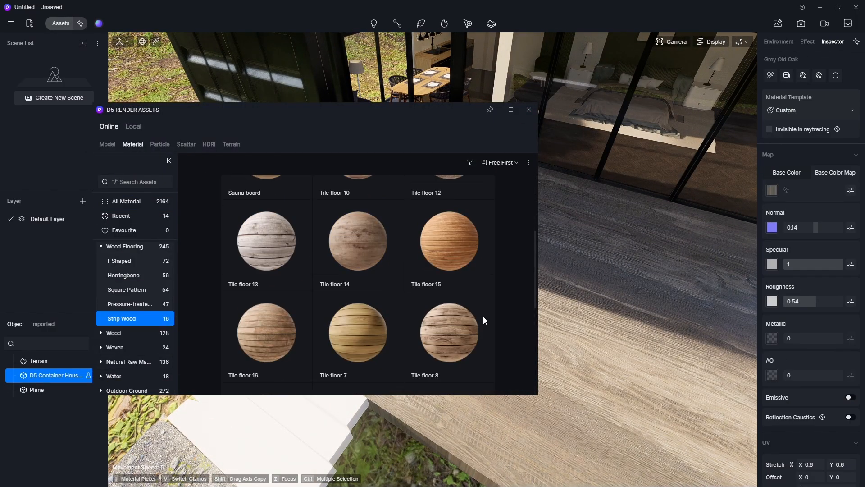
{"action": "left_click", "coordinate": [362, 284]}
{"action": "left_click_drag", "start_coordinate": [545, 281], "coordinate": [512, 334]}
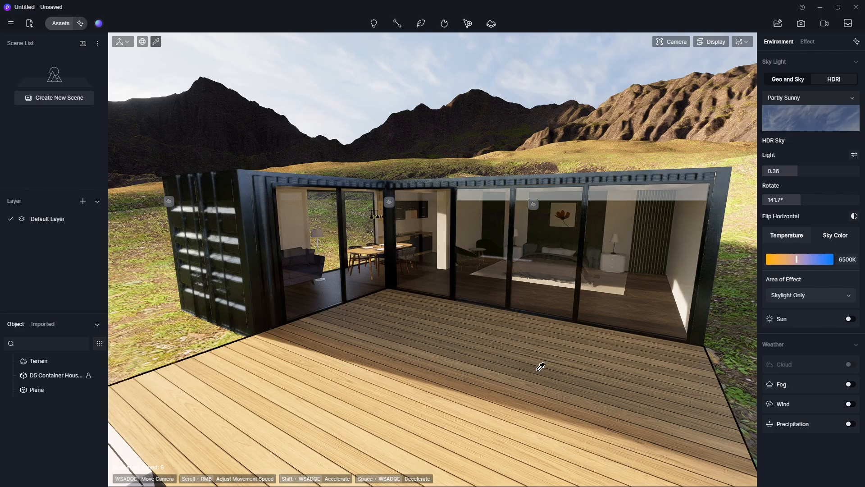
{"action": "left_click", "coordinate": [772, 189]}
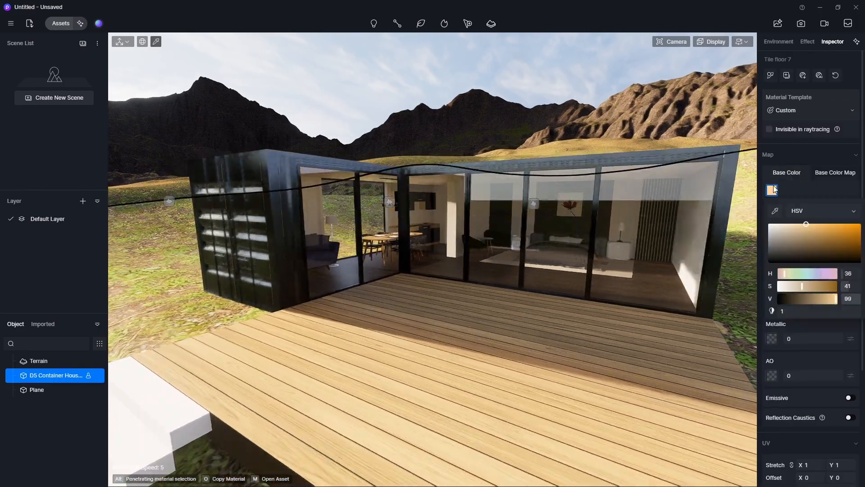
{"action": "left_click", "coordinate": [788, 253]}
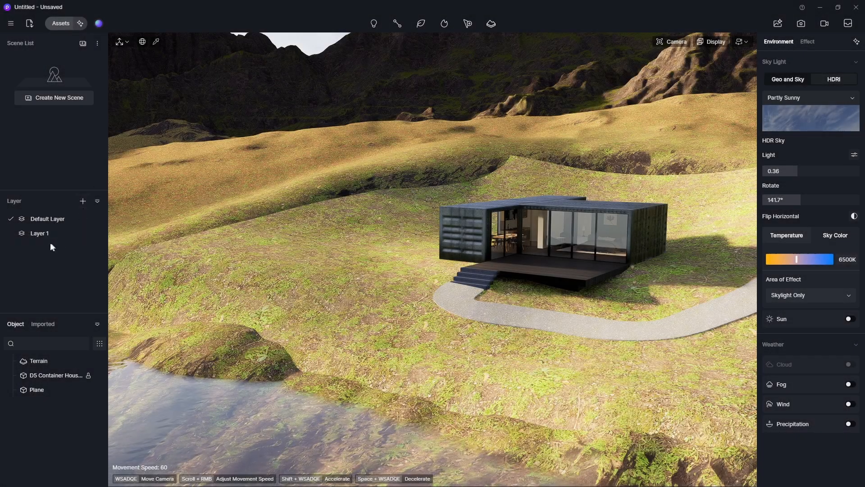
Rename Layer 1 as Vegetation, make it the current layer, and switch the Default Layer's visibility off and back on.
{"action": "double_click", "coordinate": [36, 232]}
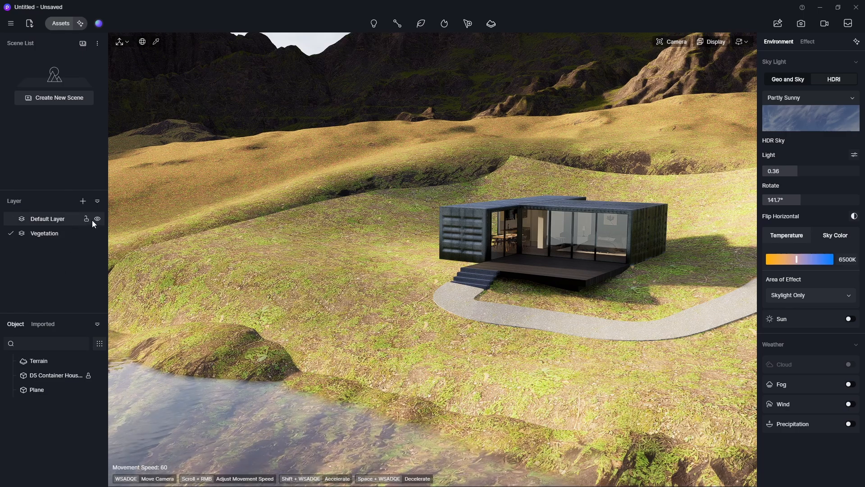
{"action": "left_click", "coordinate": [96, 220]}
{"action": "left_click", "coordinate": [96, 220]}
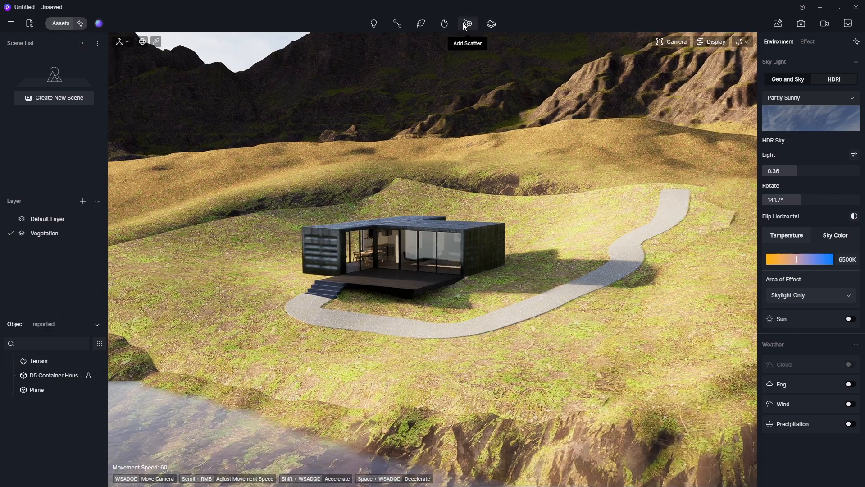
Create a scatter area on the grassy ground plot surrounding the container house.
{"action": "left_click", "coordinate": [463, 23]}
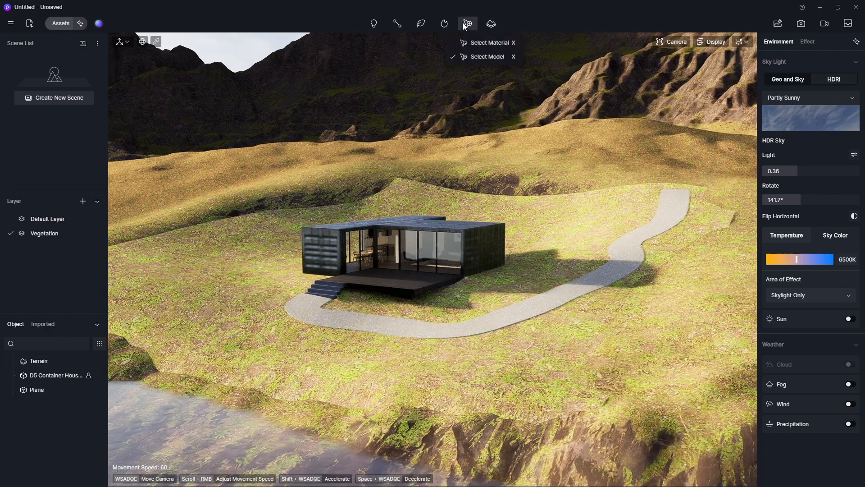
{"action": "left_click", "coordinate": [484, 44]}
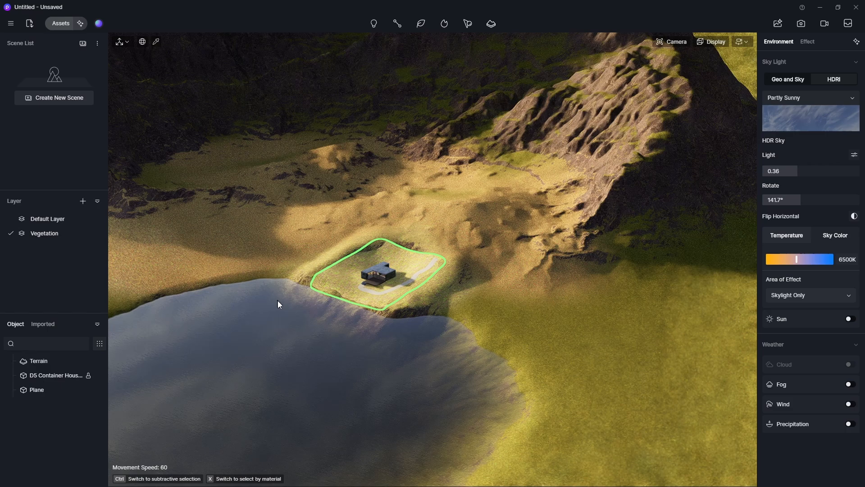
{"action": "right_click_drag", "start_coordinate": [277, 299], "coordinate": [247, 303]}
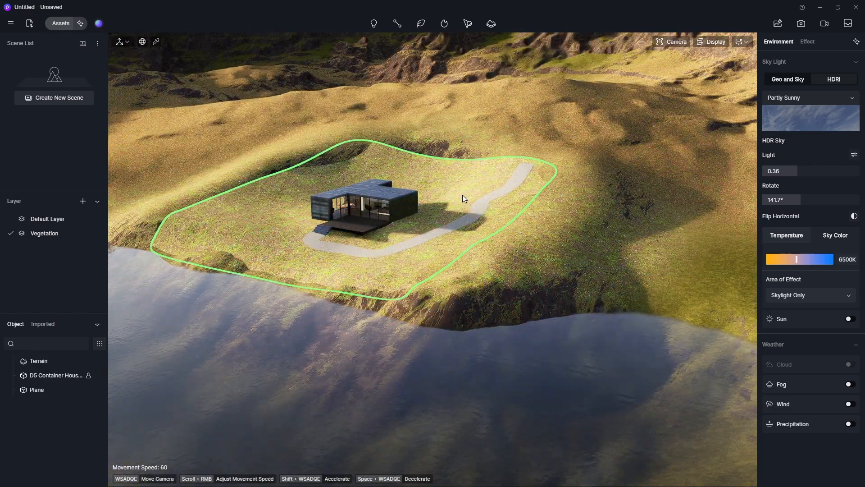
{"action": "scroll", "coordinate": [461, 193], "scroll_direction": "up", "scroll_amount": 1}
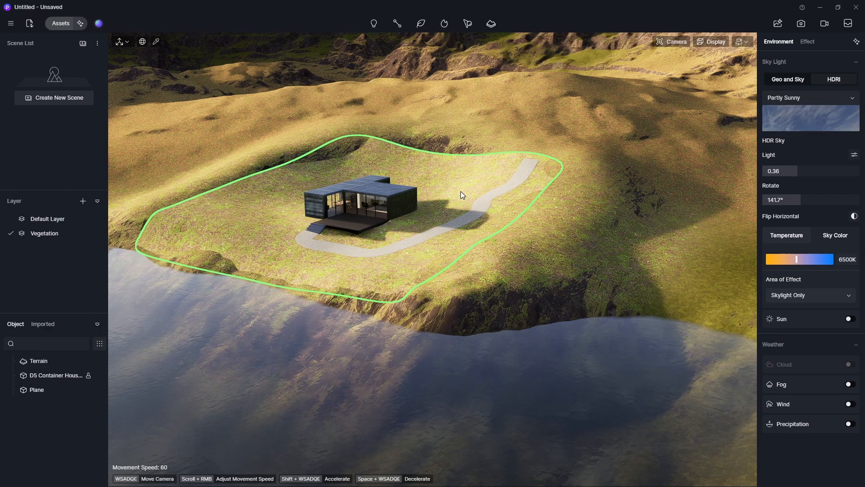
{"action": "left_click", "coordinate": [460, 191]}
{"action": "key", "text": "w"}
{"action": "key", "text": "a"}
{"action": "left_click", "coordinate": [456, 79]}
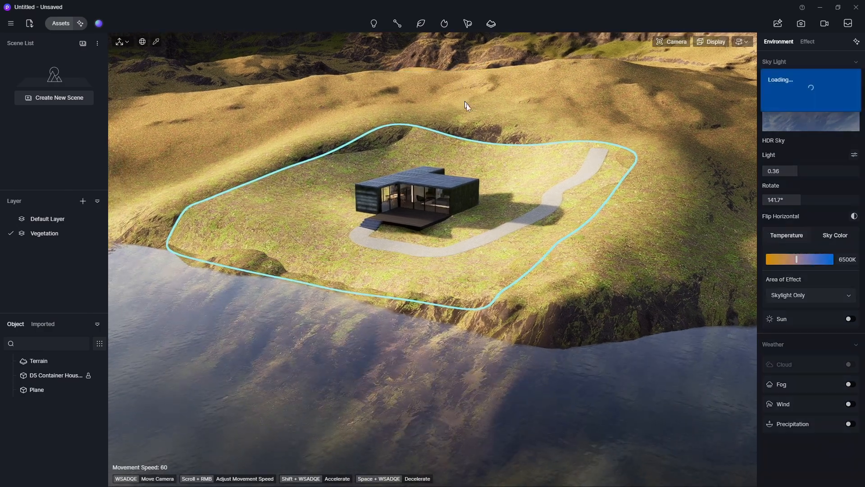
{"action": "key", "text": "w"}
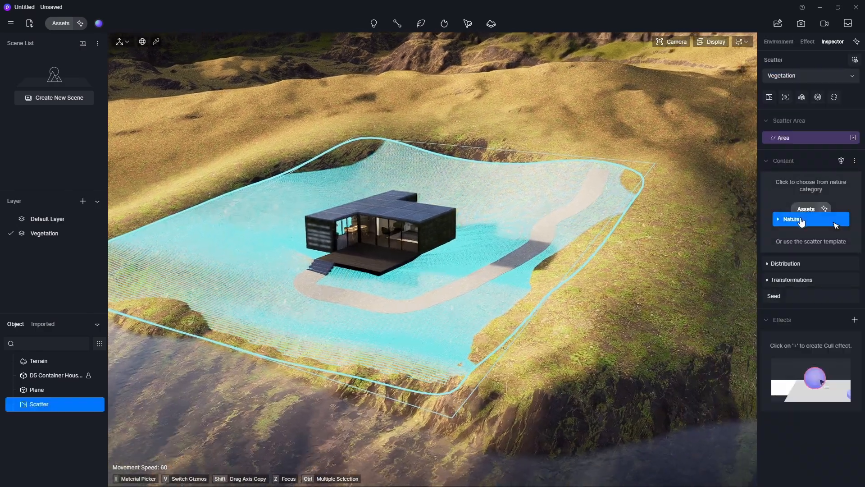
Search the model library for "grass" and add Grass04 Cluster to the scatter's content.
{"action": "left_click", "coordinate": [806, 219]}
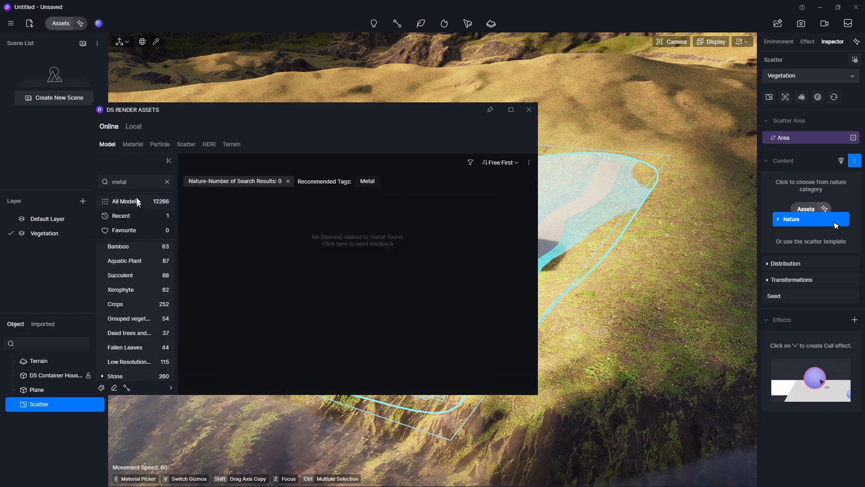
{"action": "left_click", "coordinate": [146, 183]}
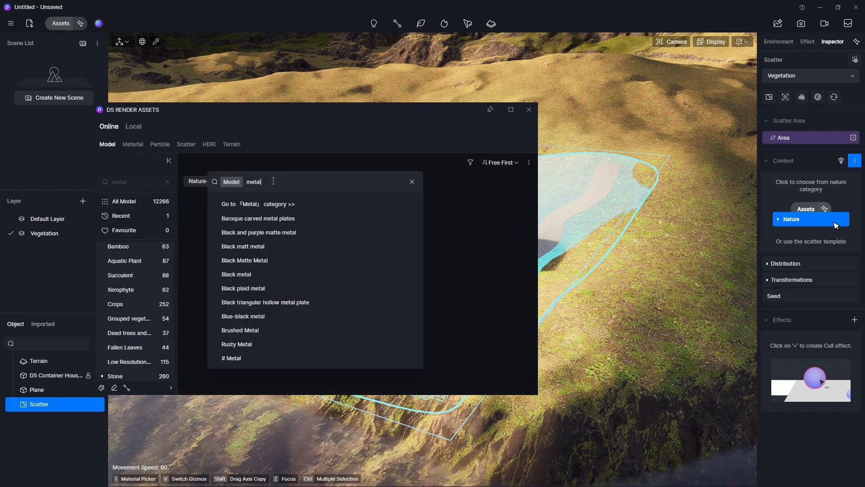
{"action": "type", "text": "grass"}
{"action": "key", "text": "Return"}
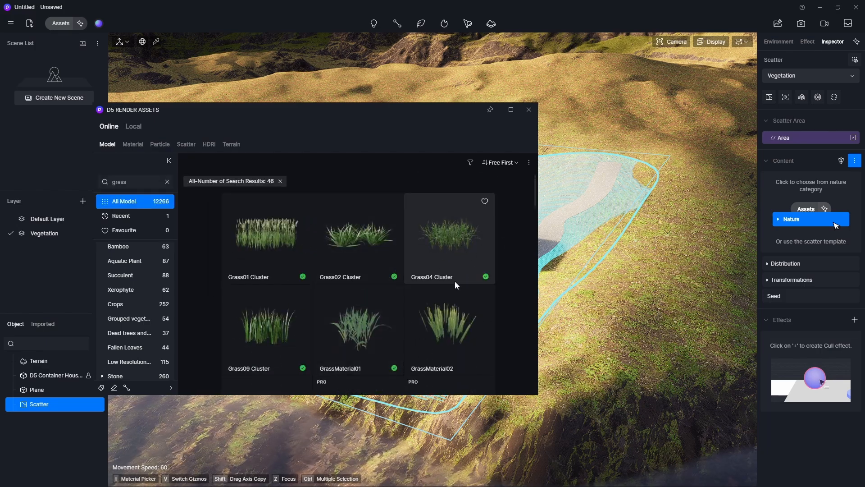
{"action": "left_click", "coordinate": [441, 239]}
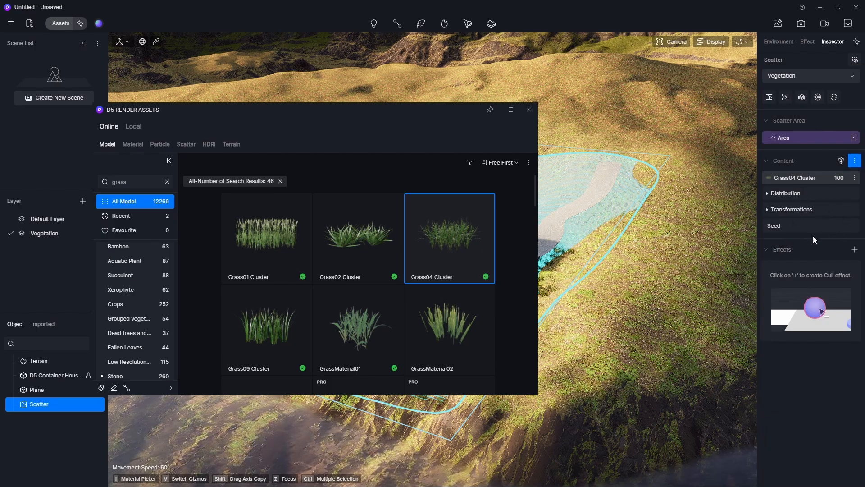
Add GrassMaterial 09 and Grass06 Cluster to the scatter's content.
{"action": "scroll", "coordinate": [453, 266], "scroll_direction": "down", "scroll_amount": 3}
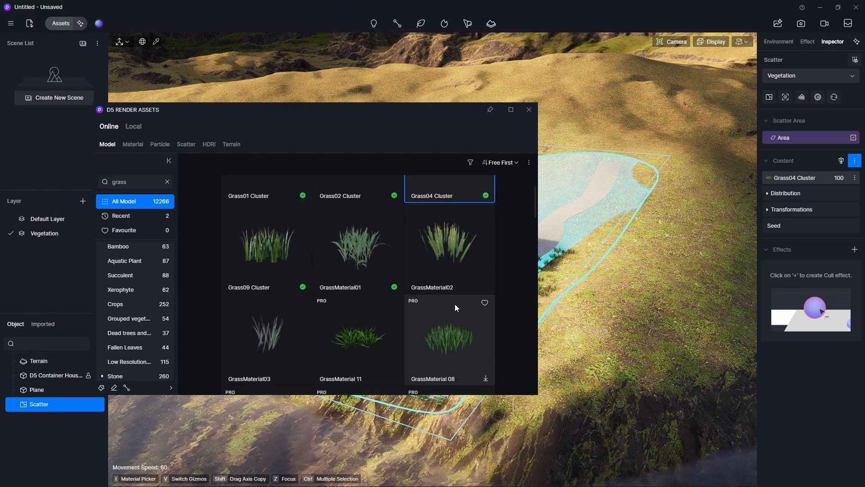
{"action": "scroll", "coordinate": [457, 295], "scroll_direction": "down", "scroll_amount": 2}
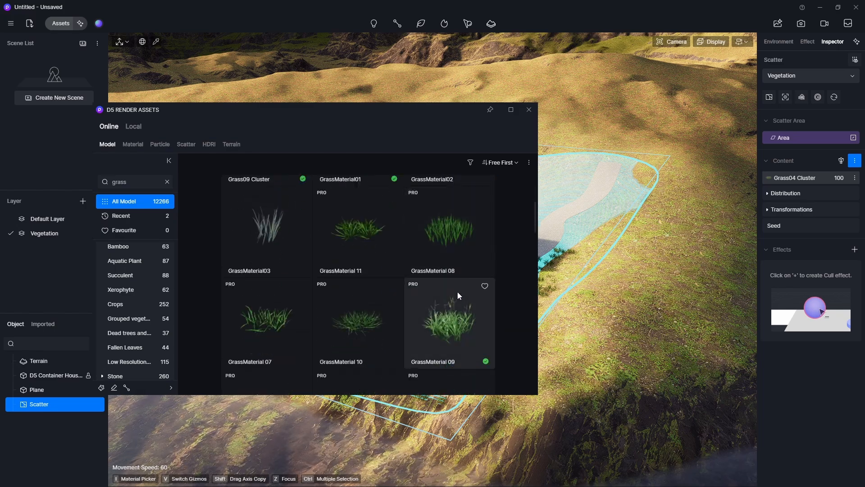
{"action": "left_click", "coordinate": [453, 317]}
{"action": "scroll", "coordinate": [446, 306], "scroll_direction": "down", "scroll_amount": 3}
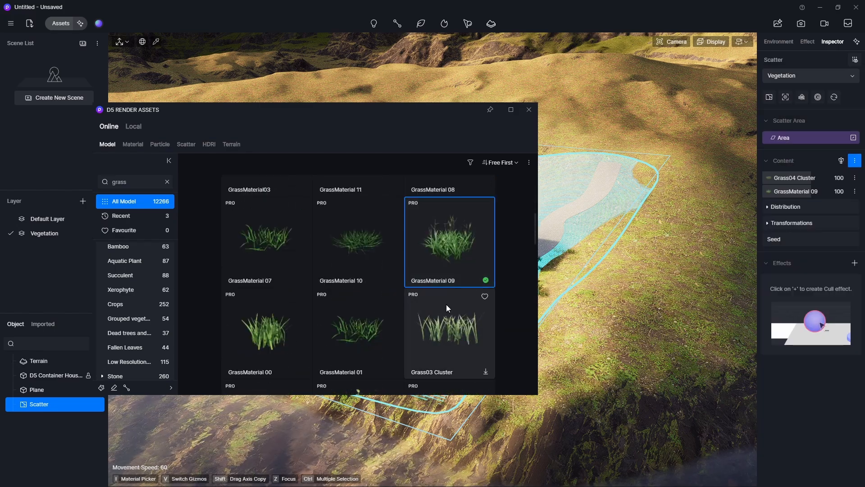
{"action": "scroll", "coordinate": [449, 316], "scroll_direction": "down", "scroll_amount": 2}
{"action": "left_click", "coordinate": [306, 298]}
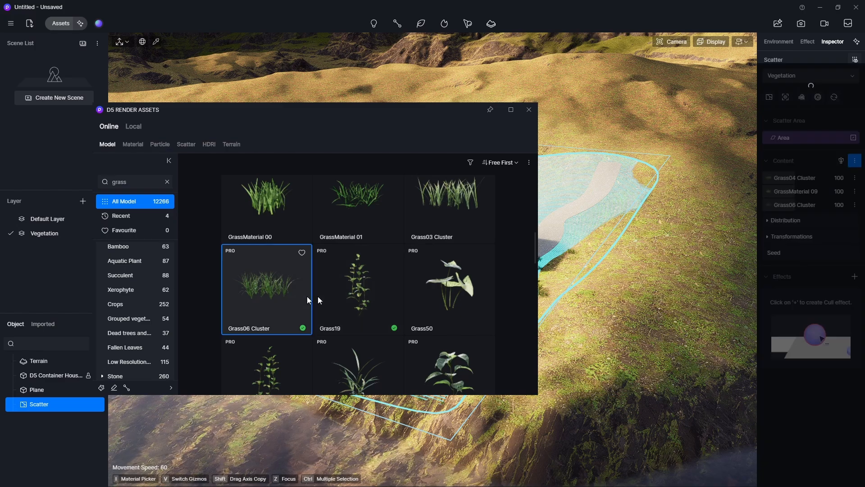
Add the Grass60 and Grass07 models from the grass search results to the scatter's content.
{"action": "scroll", "coordinate": [318, 296], "scroll_direction": "down", "scroll_amount": 2}
{"action": "scroll", "coordinate": [353, 295], "scroll_direction": "down", "scroll_amount": 3}
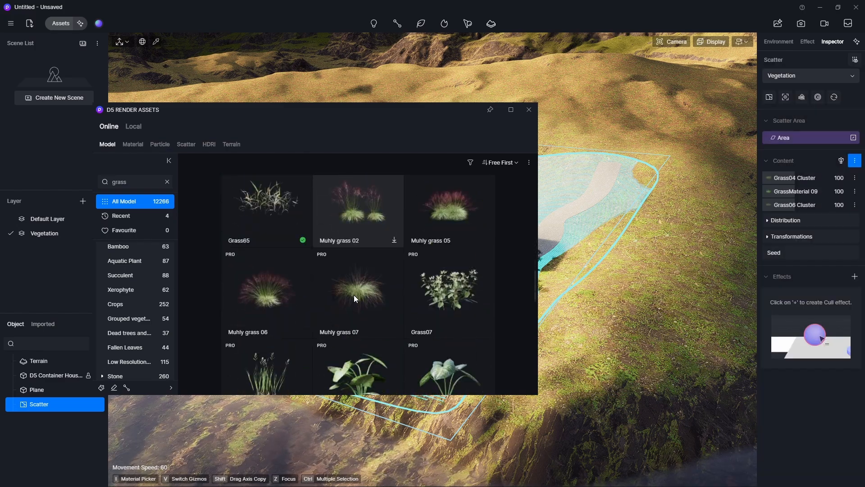
{"action": "scroll", "coordinate": [359, 292], "scroll_direction": "down", "scroll_amount": 1}
{"action": "left_click", "coordinate": [449, 265]}
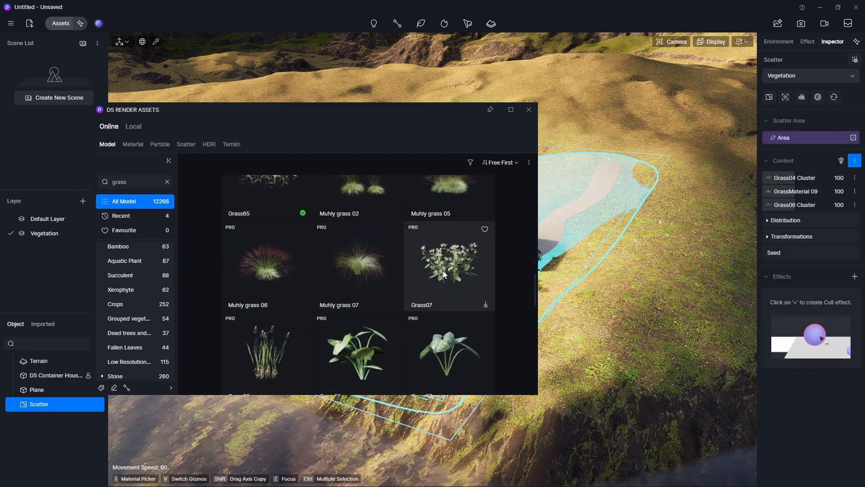
{"action": "scroll", "coordinate": [391, 287], "scroll_direction": "down", "scroll_amount": 3}
{"action": "scroll", "coordinate": [374, 289], "scroll_direction": "down", "scroll_amount": 1}
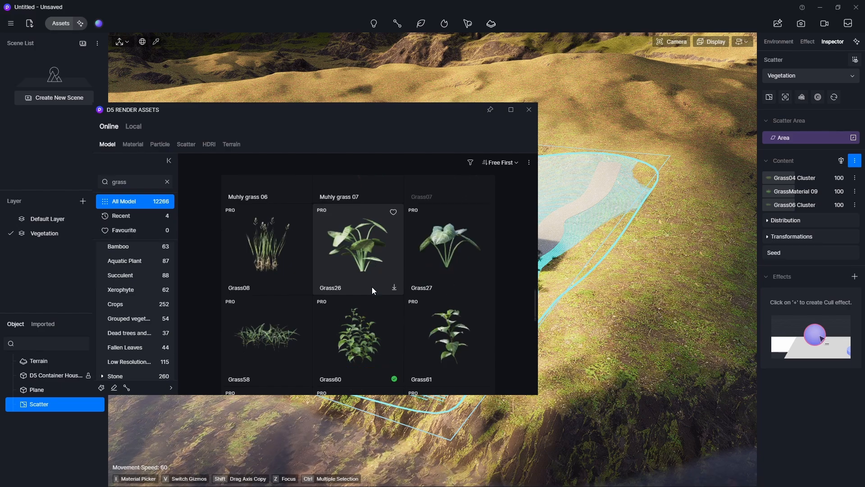
{"action": "left_click", "coordinate": [355, 341]}
{"action": "scroll", "coordinate": [420, 318], "scroll_direction": "up", "scroll_amount": 3}
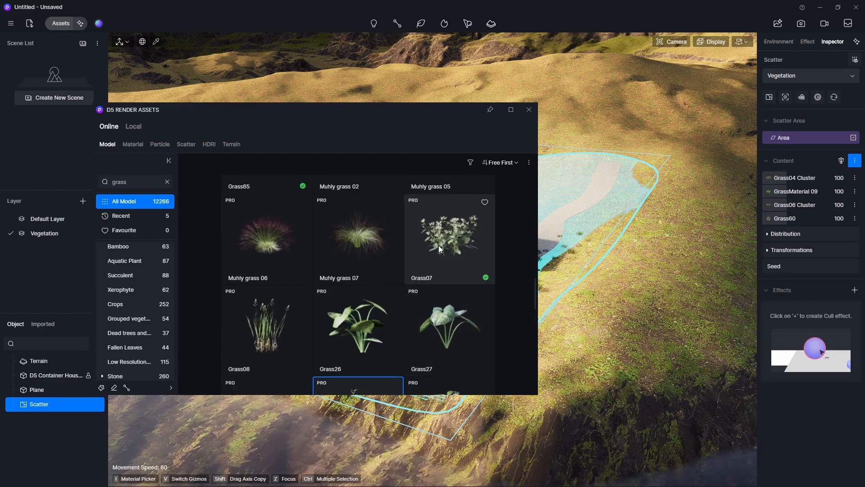
Add the Grass20 and Grass59 models to the scatter's content and close the asset library.
{"action": "scroll", "coordinate": [430, 266], "scroll_direction": "down", "scroll_amount": 9}
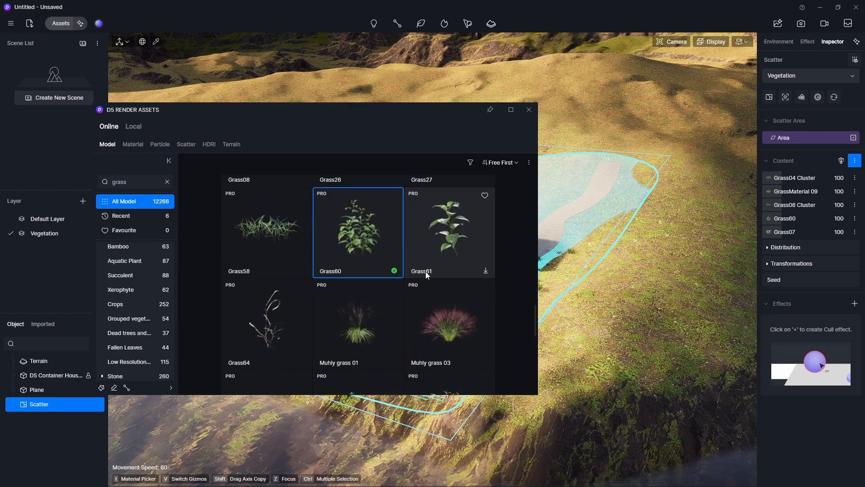
{"action": "scroll", "coordinate": [433, 280], "scroll_direction": "down", "scroll_amount": 3}
{"action": "left_click", "coordinate": [470, 288]}
{"action": "scroll", "coordinate": [457, 306], "scroll_direction": "down", "scroll_amount": 2}
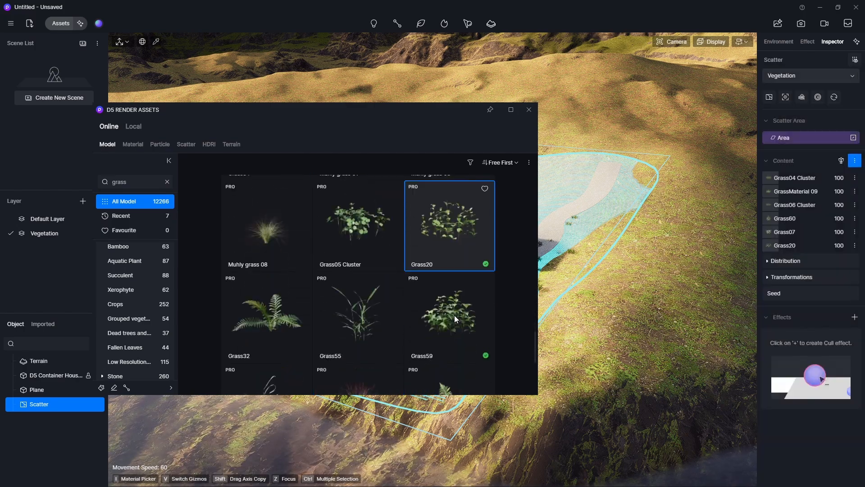
{"action": "left_click", "coordinate": [447, 318]}
{"action": "scroll", "coordinate": [446, 311], "scroll_direction": "down", "scroll_amount": 2}
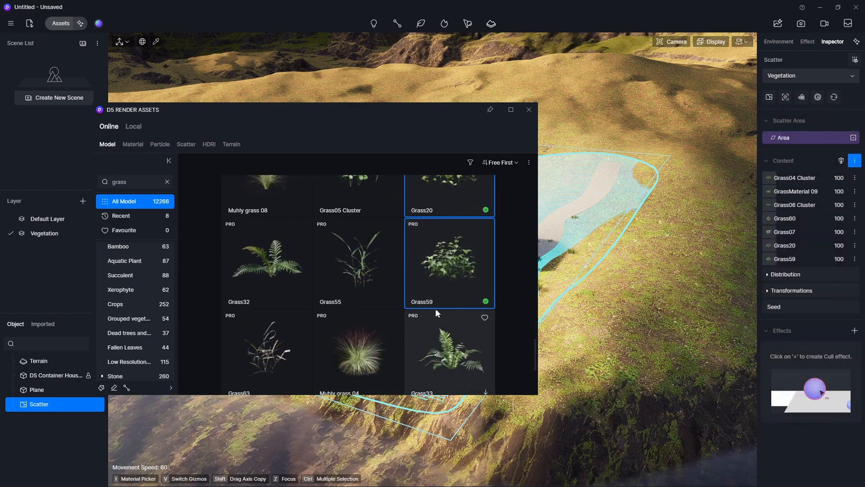
{"action": "left_click", "coordinate": [528, 110]}
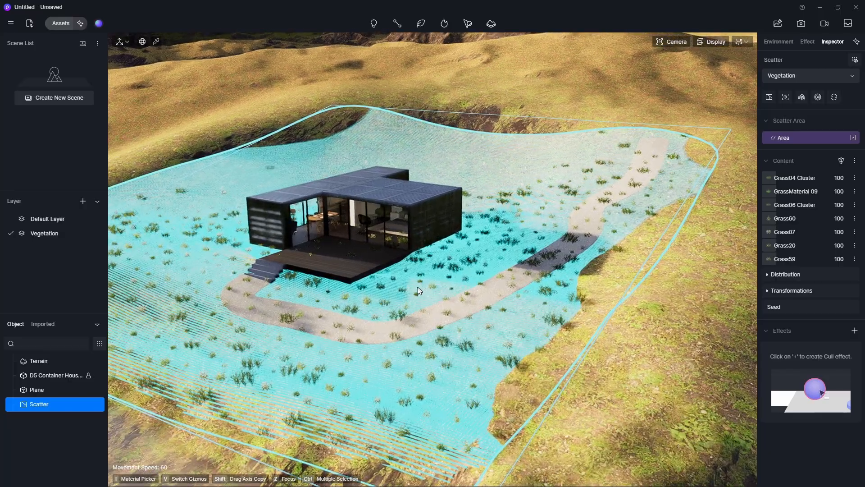
Set the grass scatter's distribution density to 3850pt/100㎡ and its cluster size to 1.5m.
{"action": "key", "text": "w"}
{"action": "mouse_move", "coordinate": [417, 290]}
{"action": "right_mouse_down"}
{"action": "mouse_move", "coordinate": [406, 291]}
{"action": "mouse_move", "coordinate": [404, 255]}
{"action": "mouse_move", "coordinate": [407, 288]}
{"action": "right_mouse_up"}
{"action": "key", "text": "s"}
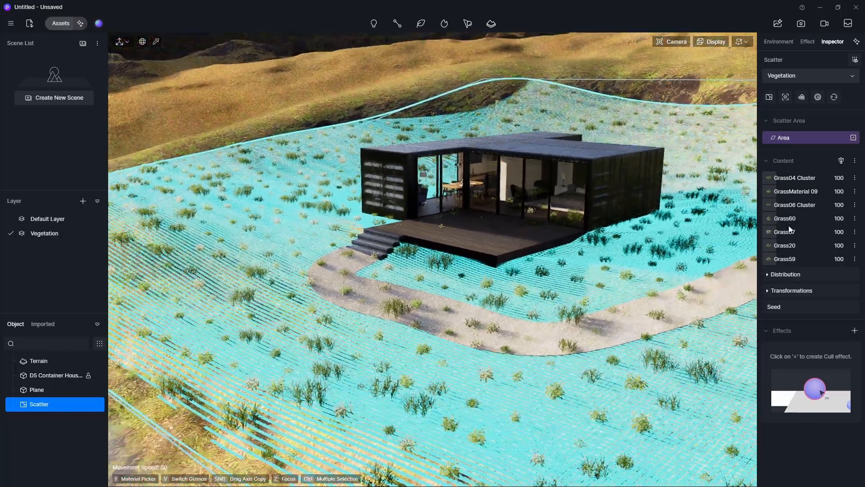
{"action": "scroll", "coordinate": [399, 224], "scroll_direction": "up", "scroll_amount": 3}
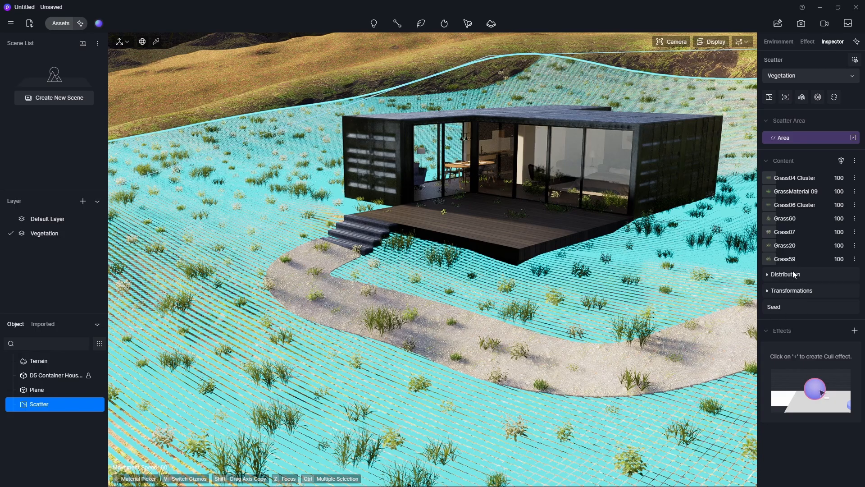
{"action": "left_click", "coordinate": [792, 273]}
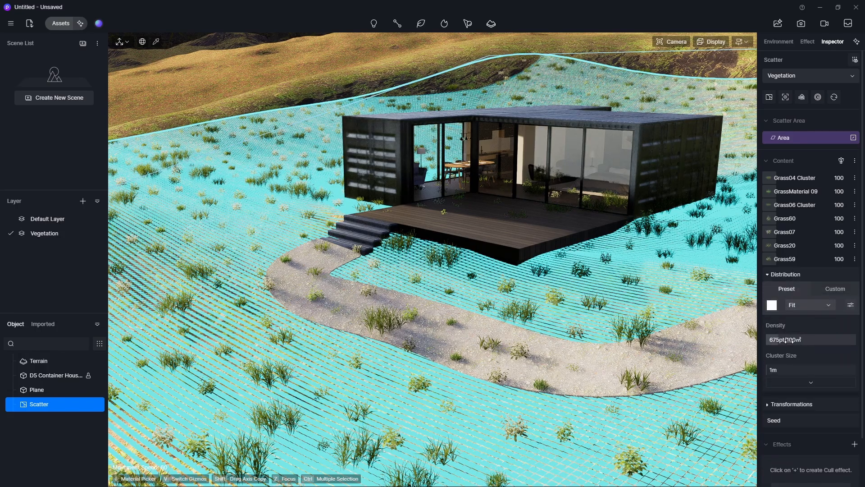
{"action": "left_click_drag", "start_coordinate": [788, 341], "coordinate": [805, 348]}
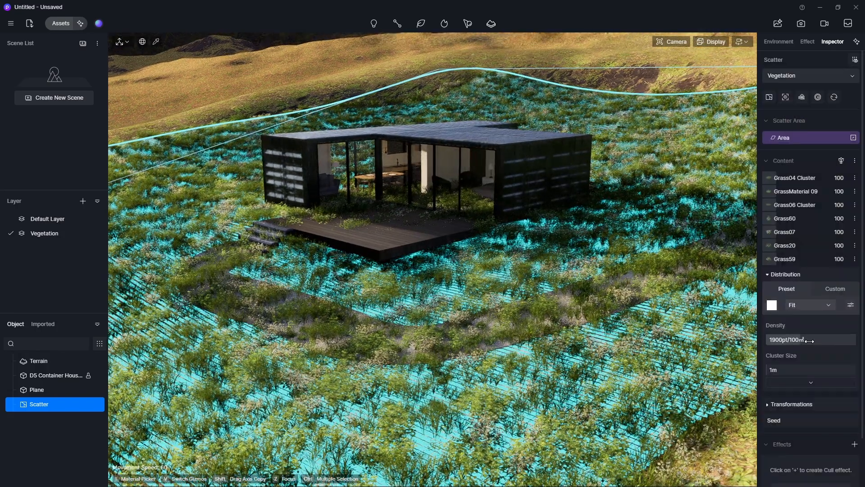
{"action": "left_click_drag", "start_coordinate": [801, 339], "coordinate": [812, 339]}
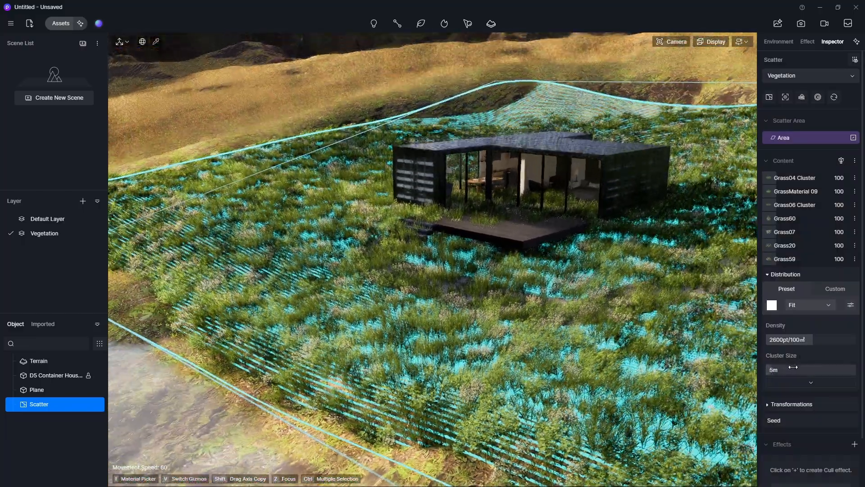
{"action": "mouse_move", "coordinate": [788, 367]}
{"action": "left_mouse_down"}
{"action": "mouse_move", "coordinate": [796, 367]}
{"action": "mouse_move", "coordinate": [782, 369]}
{"action": "left_mouse_up"}
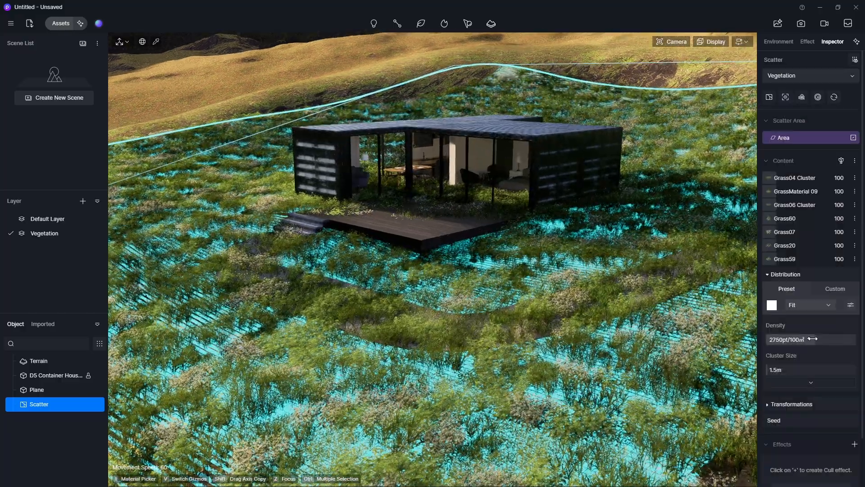
{"action": "left_click_drag", "start_coordinate": [806, 340], "coordinate": [830, 341]}
{"action": "key", "text": "w"}
{"action": "right_click_drag", "start_coordinate": [562, 308], "coordinate": [563, 279]}
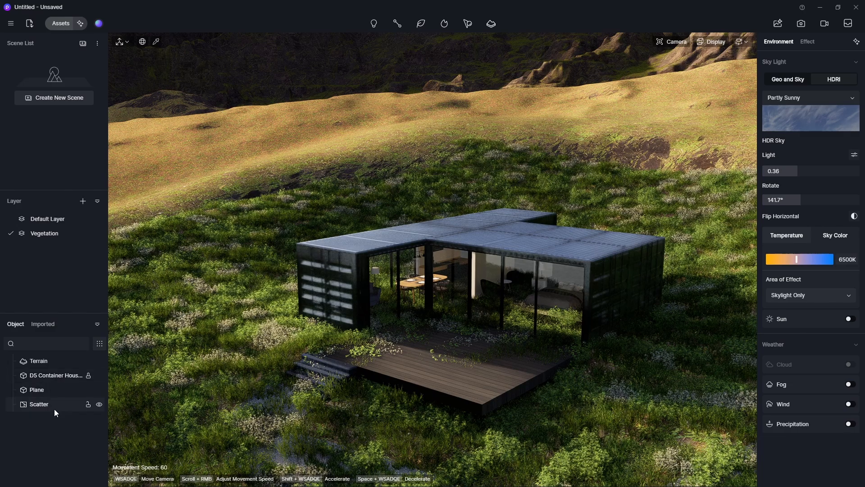
Start a cull effect on the grass scatter and select the wooden deck, entrance steps and gravel path as cull areas.
{"action": "left_click", "coordinate": [54, 408]}
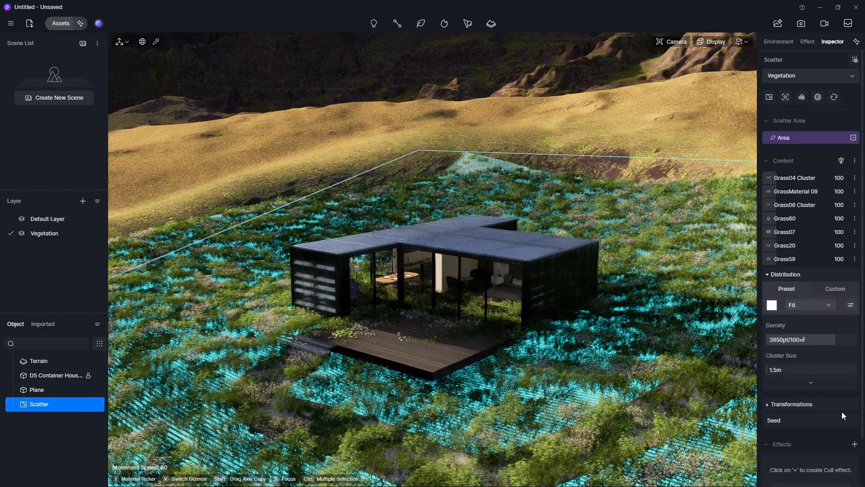
{"action": "scroll", "coordinate": [847, 411], "scroll_direction": "down", "scroll_amount": 1}
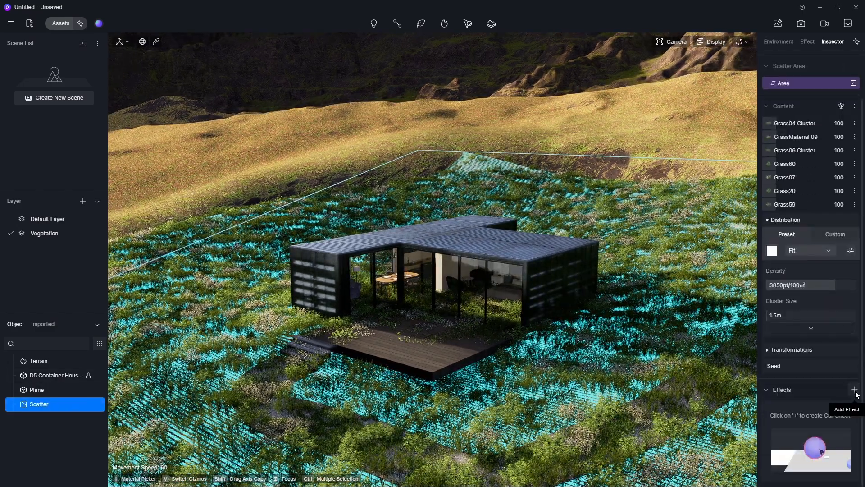
{"action": "left_click", "coordinate": [854, 389]}
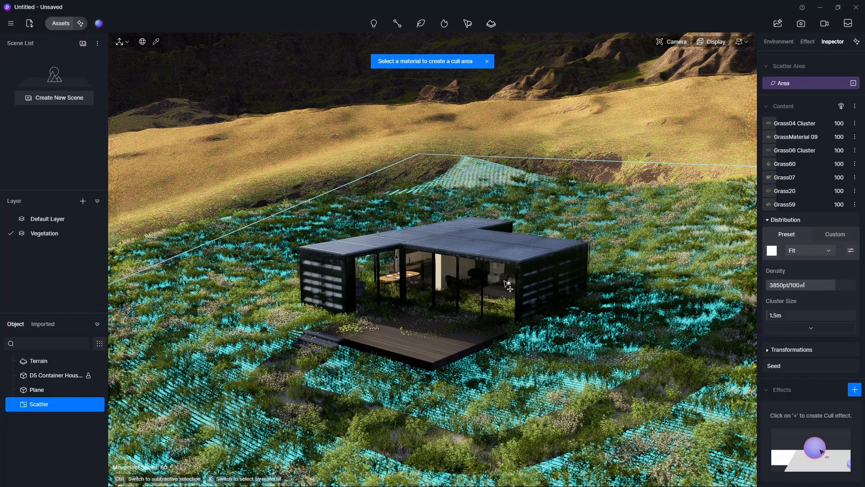
{"action": "scroll", "coordinate": [450, 283], "scroll_direction": "up", "scroll_amount": 5}
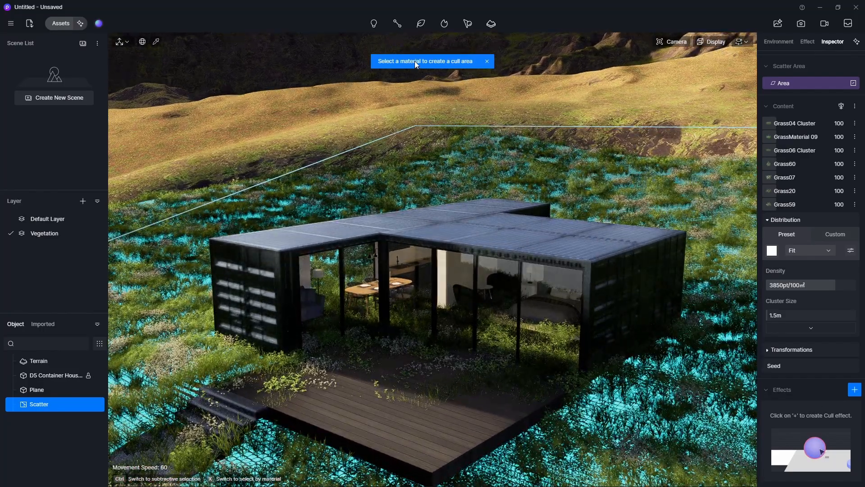
{"action": "scroll", "coordinate": [441, 277], "scroll_direction": "up", "scroll_amount": 4}
{"action": "right_click_drag", "start_coordinate": [440, 277], "coordinate": [421, 316]}
{"action": "scroll", "coordinate": [421, 316], "scroll_direction": "down", "scroll_amount": 4}
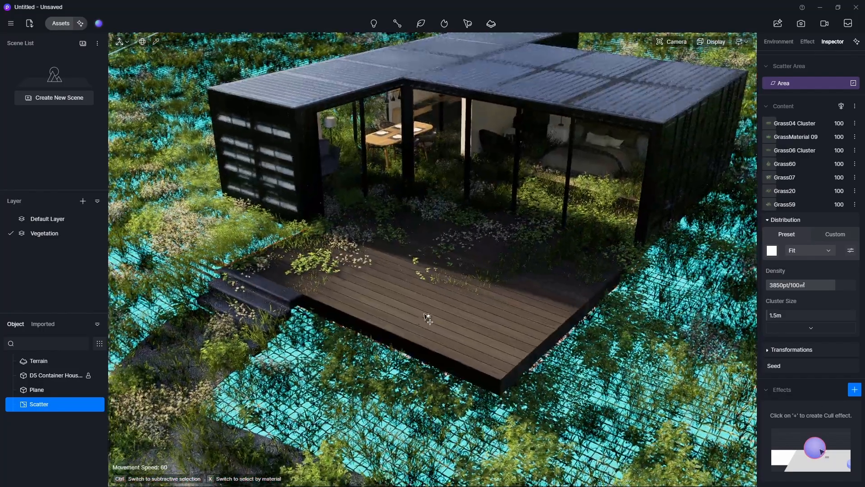
{"action": "scroll", "coordinate": [401, 319], "scroll_direction": "down", "scroll_amount": 2}
{"action": "middle_click_drag", "start_coordinate": [401, 319], "coordinate": [439, 266]}
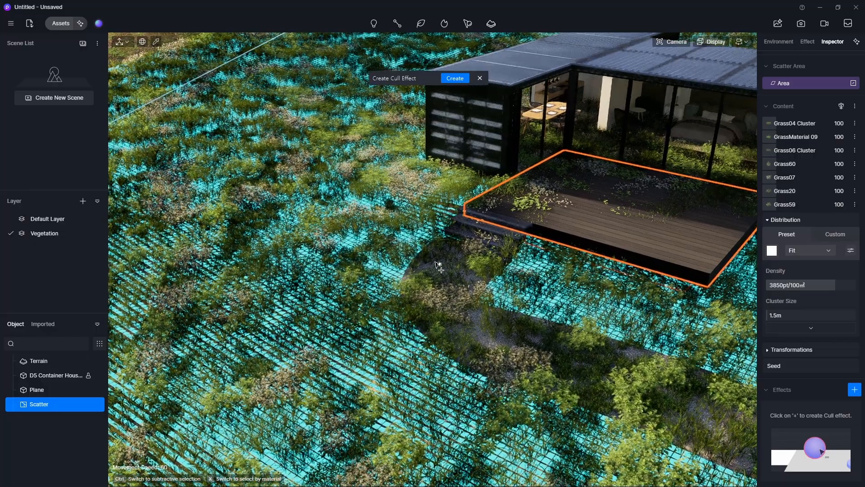
{"action": "scroll", "coordinate": [470, 237], "scroll_direction": "down", "scroll_amount": 3}
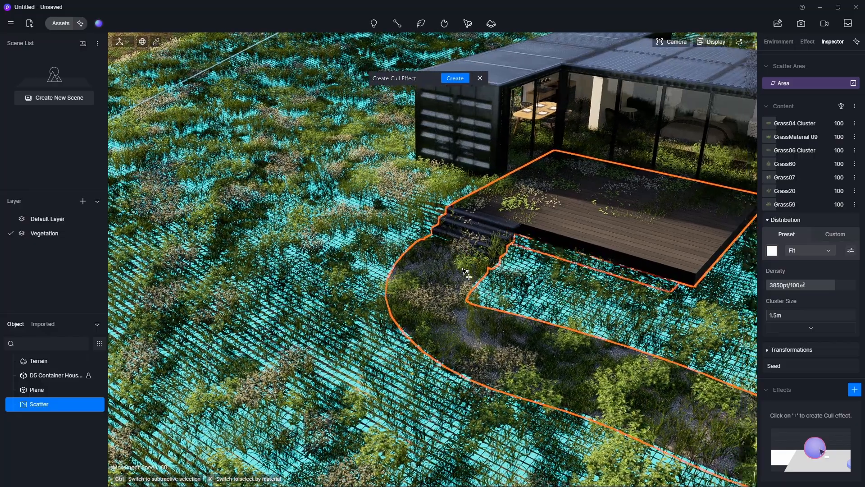
Add the container house's roof and body surfaces to the cull selection and create the cull effect.
{"action": "scroll", "coordinate": [512, 296], "scroll_direction": "up", "scroll_amount": 2}
{"action": "scroll", "coordinate": [595, 219], "scroll_direction": "up", "scroll_amount": 2}
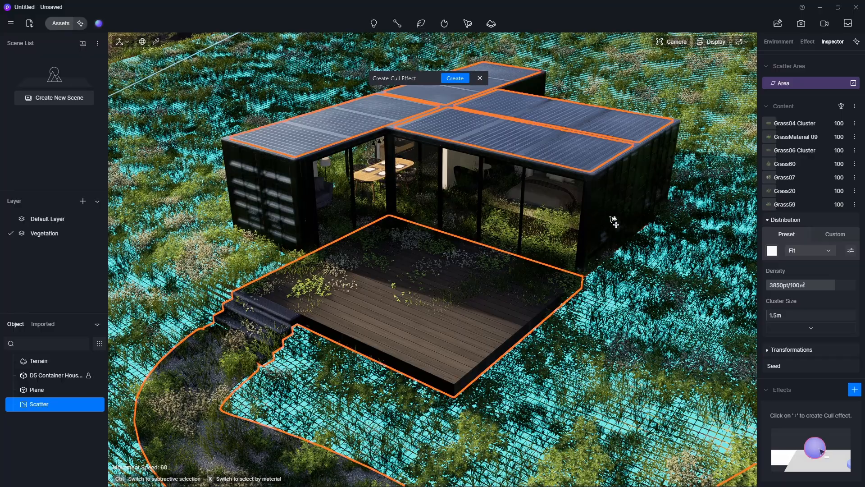
{"action": "scroll", "coordinate": [579, 243], "scroll_direction": "up", "scroll_amount": 10}
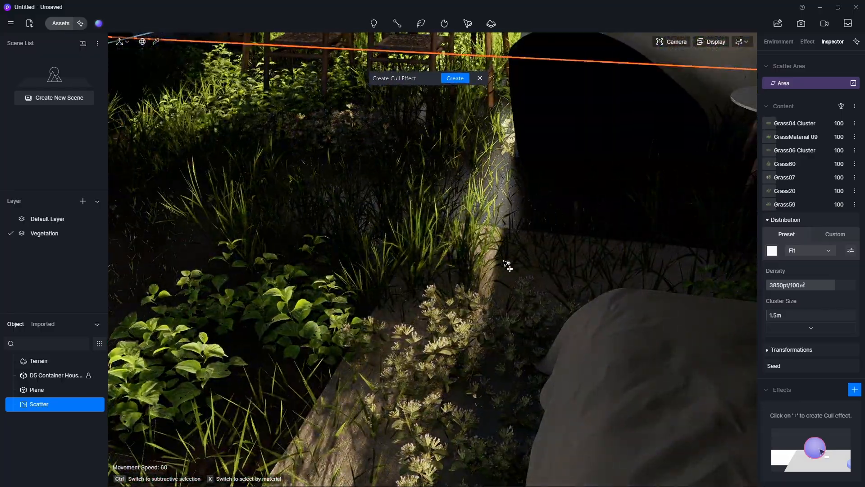
{"action": "scroll", "coordinate": [539, 266], "scroll_direction": "down", "scroll_amount": 10}
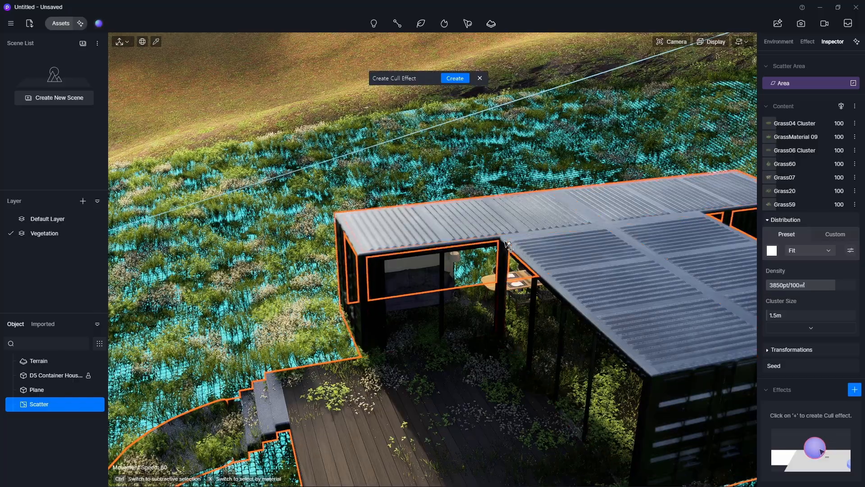
{"action": "key", "text": "s"}
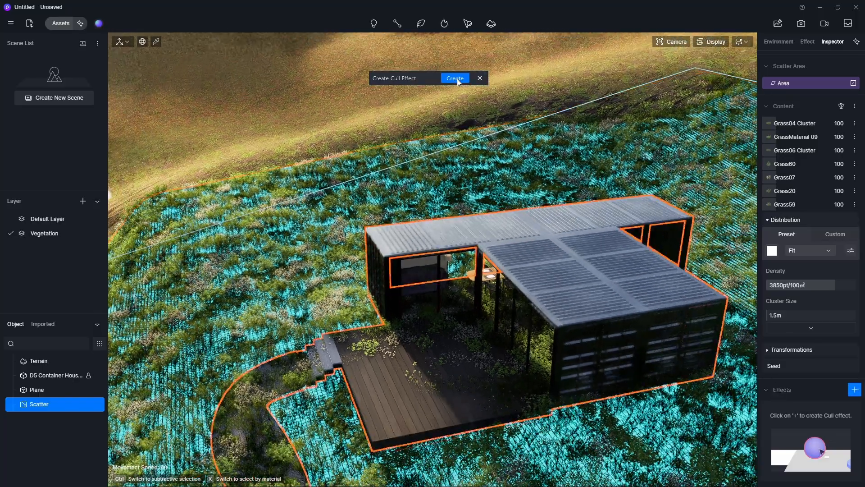
{"action": "left_click", "coordinate": [457, 79]}
{"action": "key", "text": "w"}
{"action": "right_click_drag", "start_coordinate": [459, 315], "coordinate": [441, 288]}
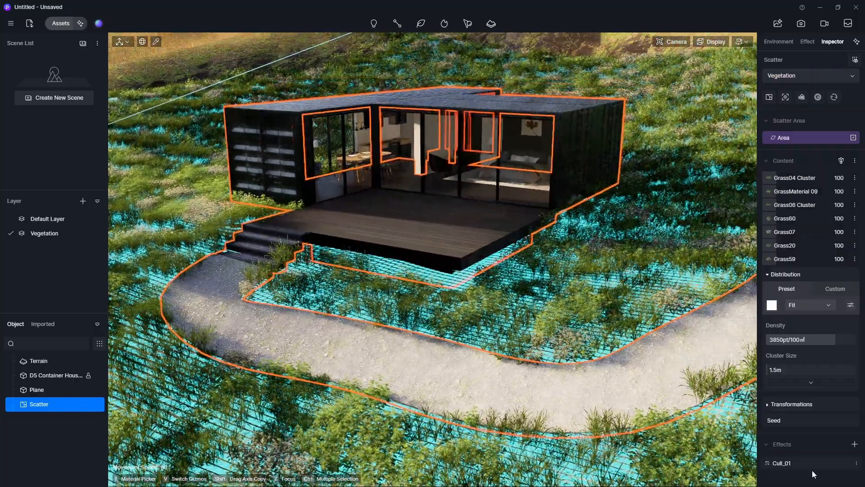
Adjust the cull effect's range to about 0.09m around the house and gravel path.
{"action": "left_click", "coordinate": [810, 461]}
{"action": "scroll", "coordinate": [811, 461], "scroll_direction": "down", "scroll_amount": 2}
{"action": "left_click_drag", "start_coordinate": [809, 457], "coordinate": [809, 456]}
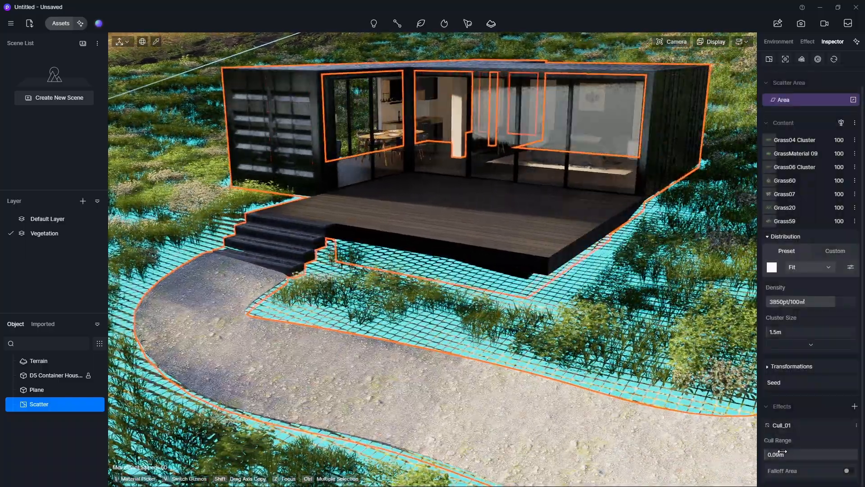
{"action": "left_click_drag", "start_coordinate": [784, 452], "coordinate": [782, 451]}
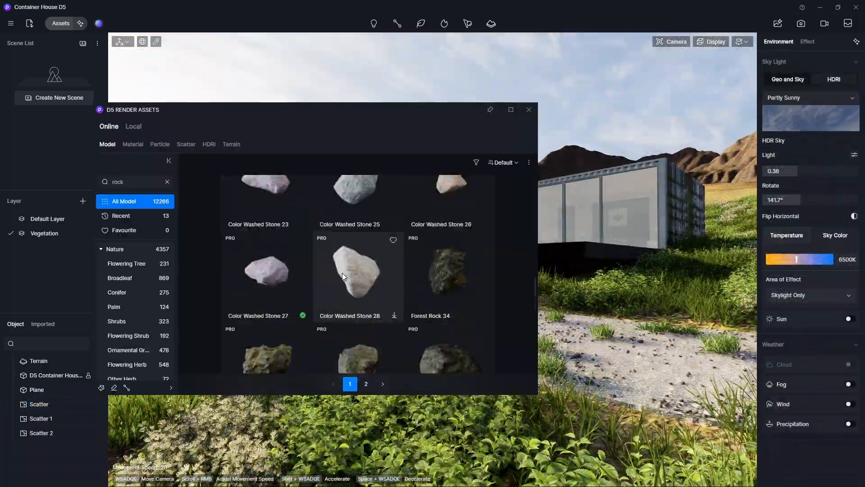
Narrow the rock search to the Stone category and place two Rock 10 models beside the gravel path.
{"action": "scroll", "coordinate": [342, 272], "scroll_direction": "down", "scroll_amount": 5}
{"action": "scroll", "coordinate": [123, 278], "scroll_direction": "down", "scroll_amount": 5}
{"action": "left_click", "coordinate": [127, 309]}
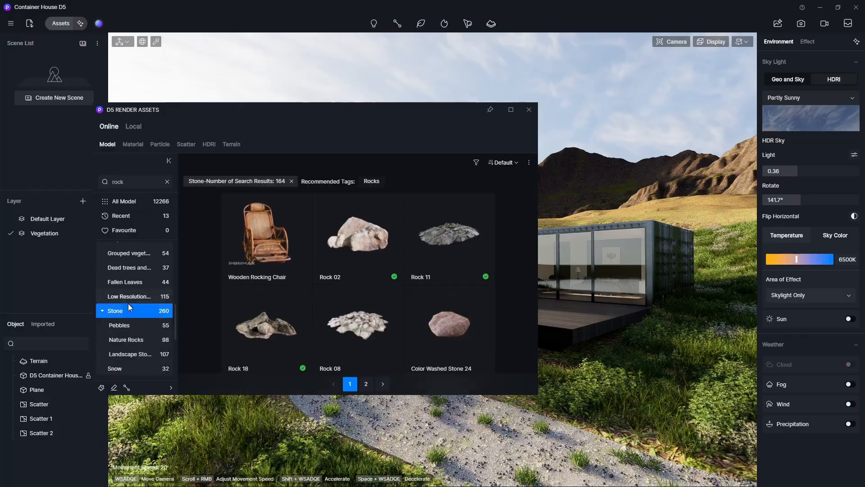
{"action": "scroll", "coordinate": [328, 293], "scroll_direction": "down", "scroll_amount": 3}
{"action": "left_click", "coordinate": [362, 348]}
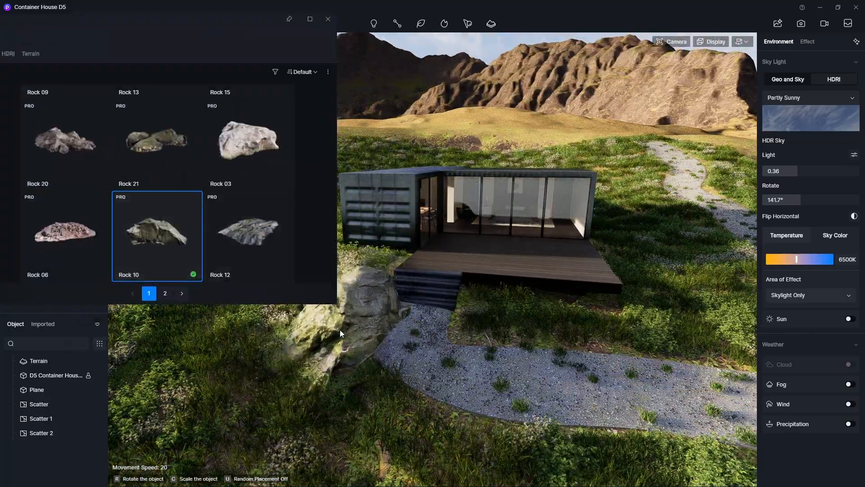
{"action": "left_click", "coordinate": [357, 333]}
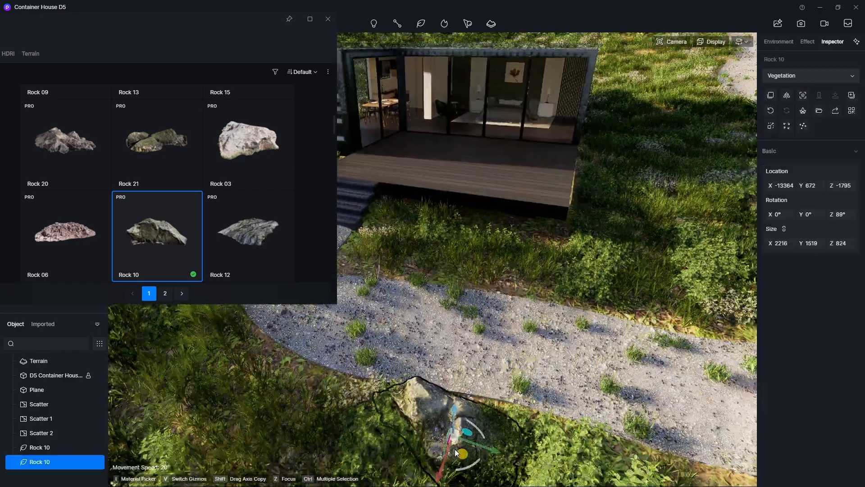
{"action": "left_click", "coordinate": [441, 379]}
{"action": "left_click", "coordinate": [377, 337]}
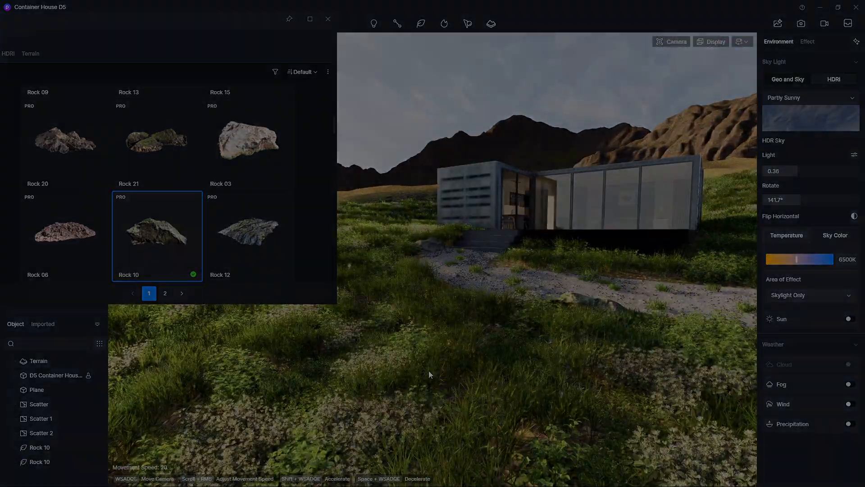
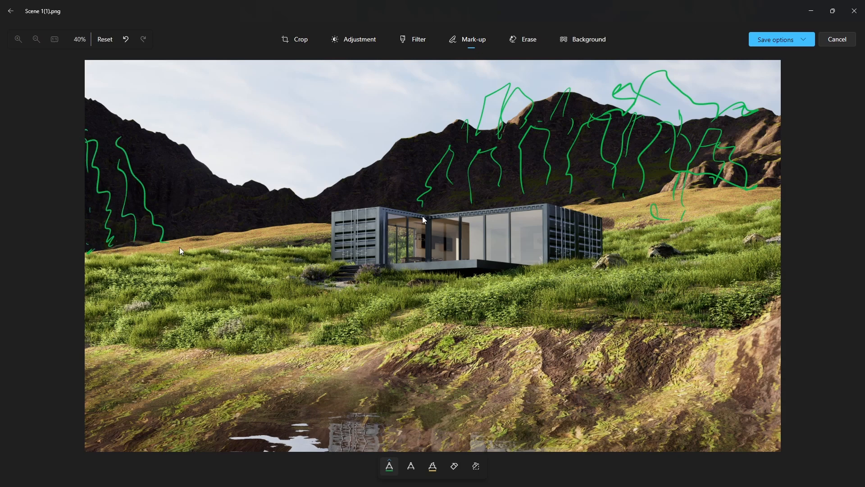
Mark up the render with blue strokes for the mountain outline across the sky and green strokes for trees beside the house.
{"action": "left_click", "coordinate": [390, 465]}
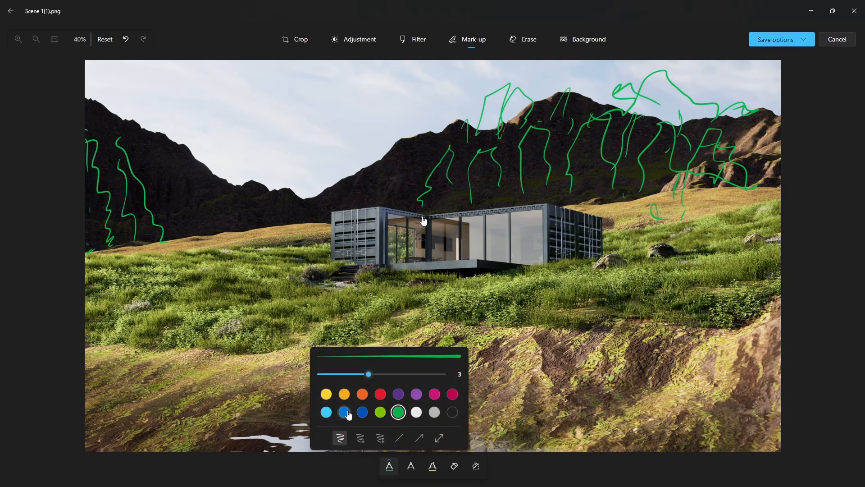
{"action": "left_click_drag", "start_coordinate": [130, 90], "coordinate": [145, 83]}
{"action": "left_click_drag", "start_coordinate": [122, 123], "coordinate": [195, 81]}
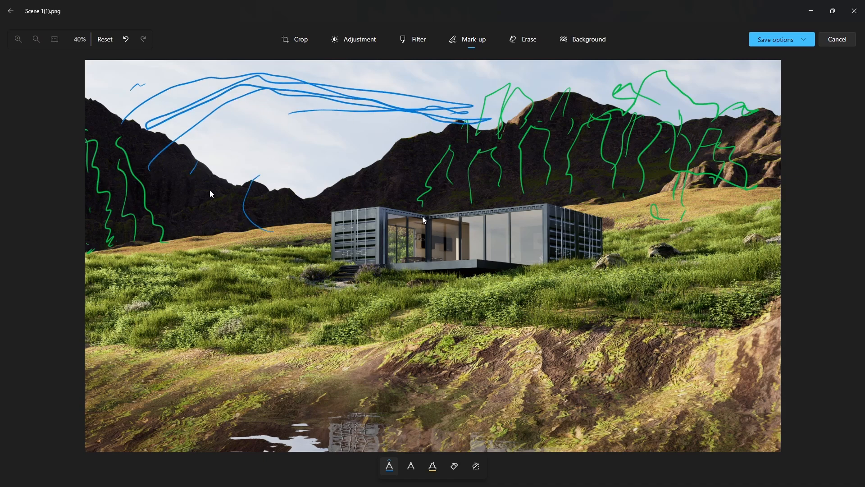
{"action": "left_click", "coordinate": [389, 465]}
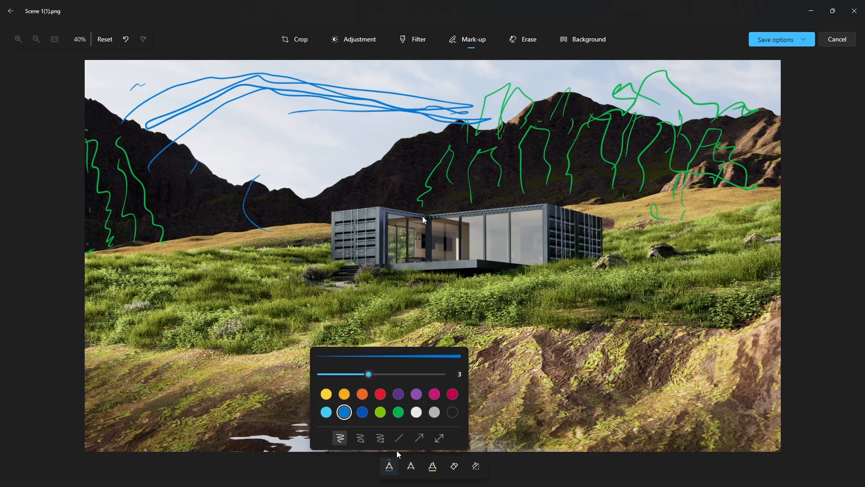
{"action": "left_click", "coordinate": [398, 410]}
{"action": "left_click_drag", "start_coordinate": [191, 231], "coordinate": [216, 216]}
{"action": "left_click_drag", "start_coordinate": [223, 218], "coordinate": [229, 221]}
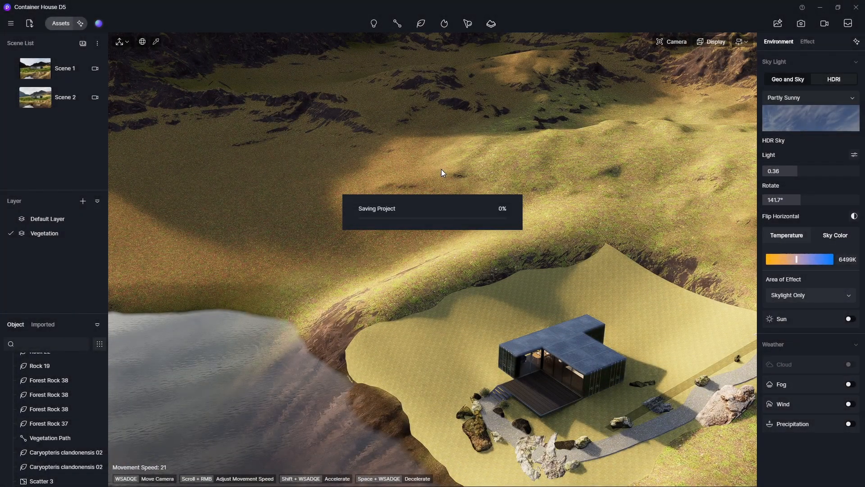
Create a new material-based scatter area on the terrain's hillside material around and behind the container house.
{"action": "mouse_move", "coordinate": [468, 26]}
{"action": "left_click", "coordinate": [486, 56]}
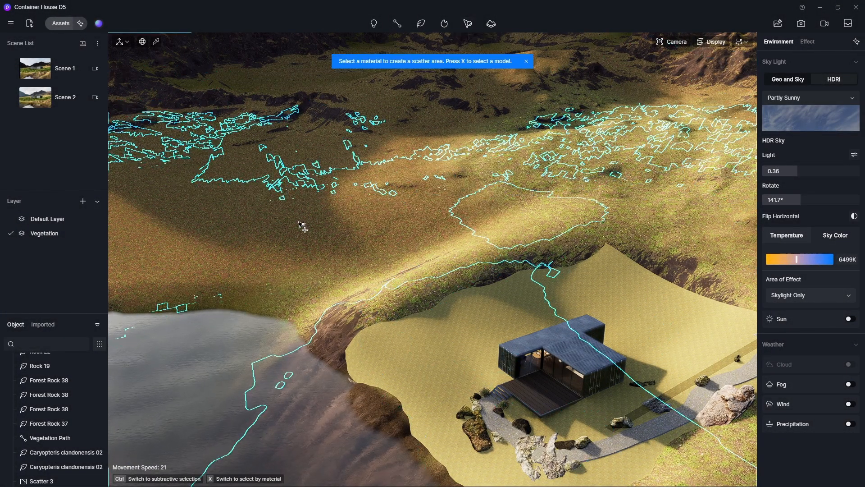
{"action": "left_click", "coordinate": [299, 223]}
{"action": "left_click", "coordinate": [453, 78]}
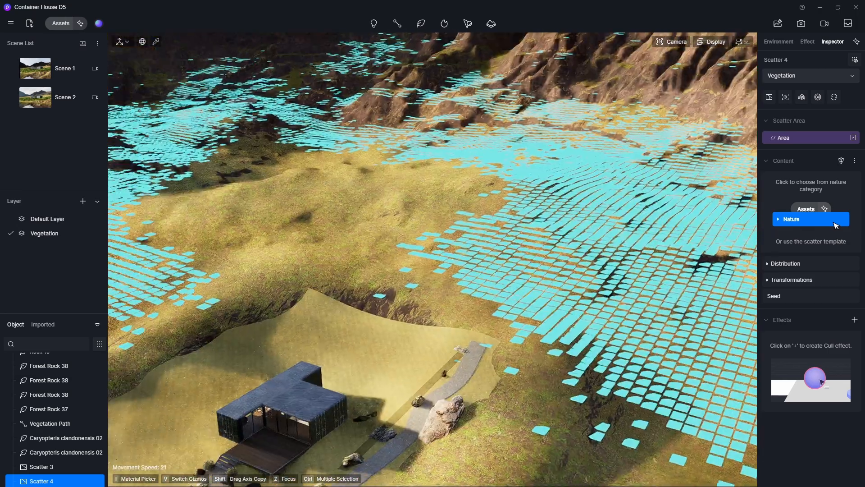
Browse the Conifer nature models and add Abies nordmanniana 01 to the new scatter.
{"action": "left_click", "coordinate": [835, 220]}
{"action": "left_click", "coordinate": [135, 211]}
{"action": "scroll", "coordinate": [454, 275], "scroll_direction": "down", "scroll_amount": 3}
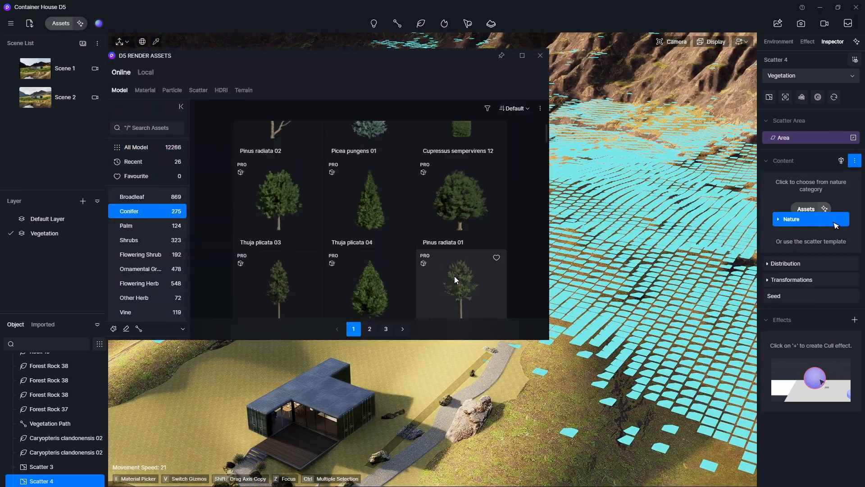
{"action": "scroll", "coordinate": [393, 286], "scroll_direction": "down", "scroll_amount": 10}
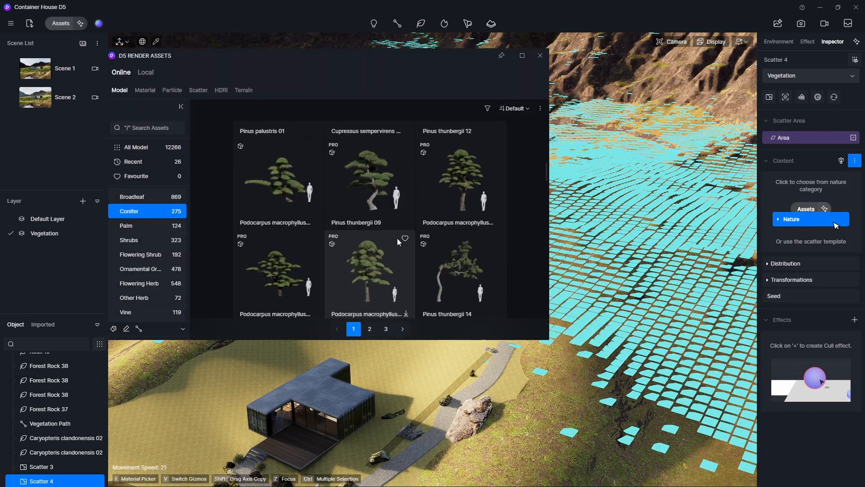
{"action": "scroll", "coordinate": [394, 240], "scroll_direction": "down", "scroll_amount": 5}
{"action": "left_click", "coordinate": [401, 260]}
Add Cedrus libani 02 and Abies veitchii Lindl 03 from the Conifer models to the tree scatter.
{"action": "scroll", "coordinate": [392, 254], "scroll_direction": "down", "scroll_amount": 4}
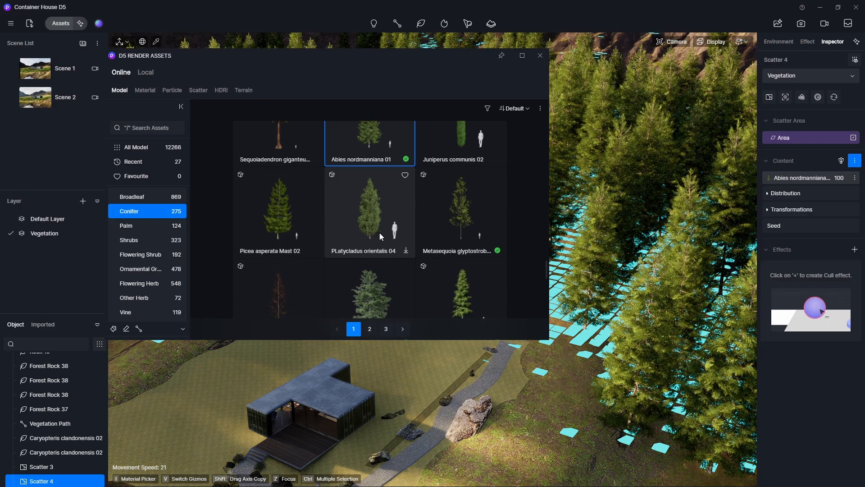
{"action": "left_click", "coordinate": [387, 253]}
{"action": "scroll", "coordinate": [423, 264], "scroll_direction": "down", "scroll_amount": 1}
{"action": "scroll", "coordinate": [431, 236], "scroll_direction": "down", "scroll_amount": 5}
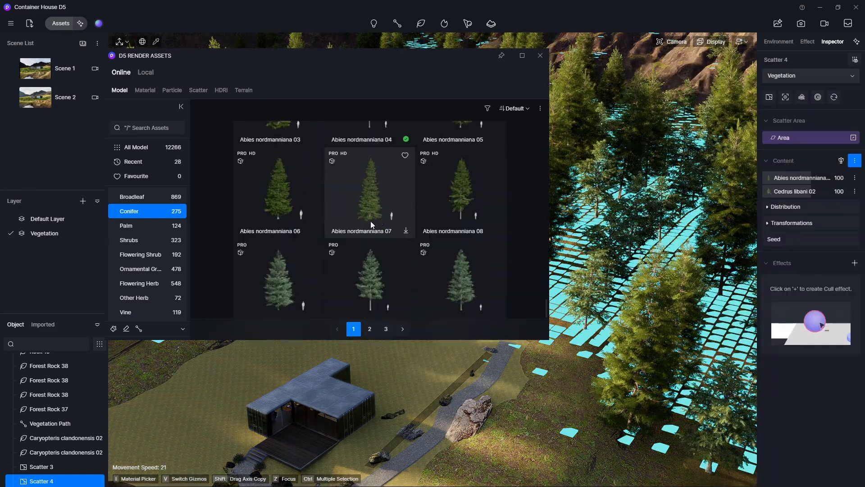
{"action": "scroll", "coordinate": [464, 274], "scroll_direction": "down", "scroll_amount": 3}
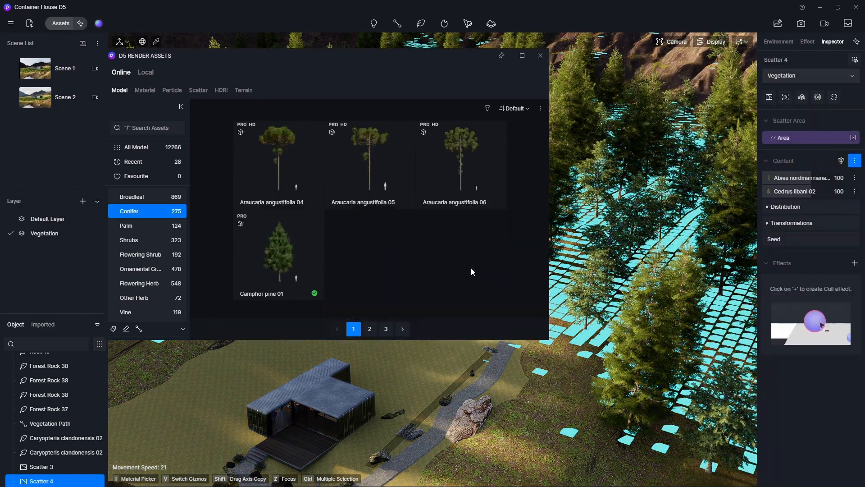
{"action": "scroll", "coordinate": [483, 246], "scroll_direction": "down", "scroll_amount": 1}
{"action": "left_click", "coordinate": [478, 250]}
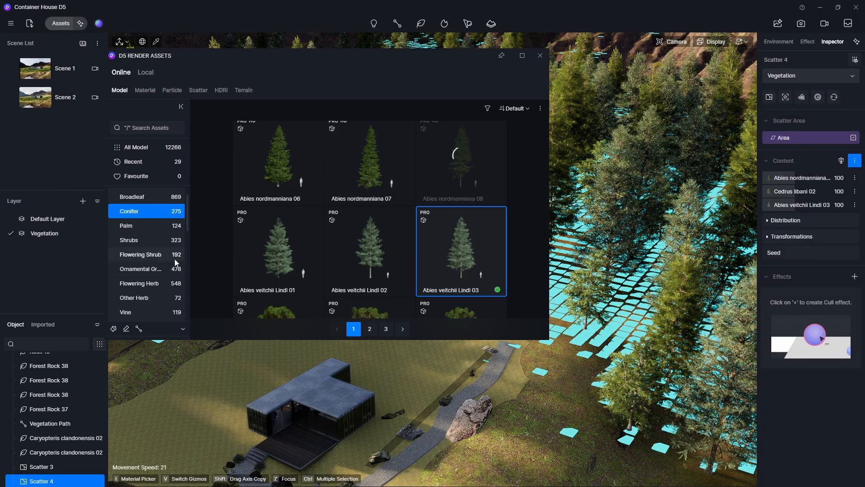
Look through the dead trees and fallen leaves models for further scatter content.
{"action": "left_click", "coordinate": [158, 240]}
{"action": "scroll", "coordinate": [347, 256], "scroll_direction": "down", "scroll_amount": 6}
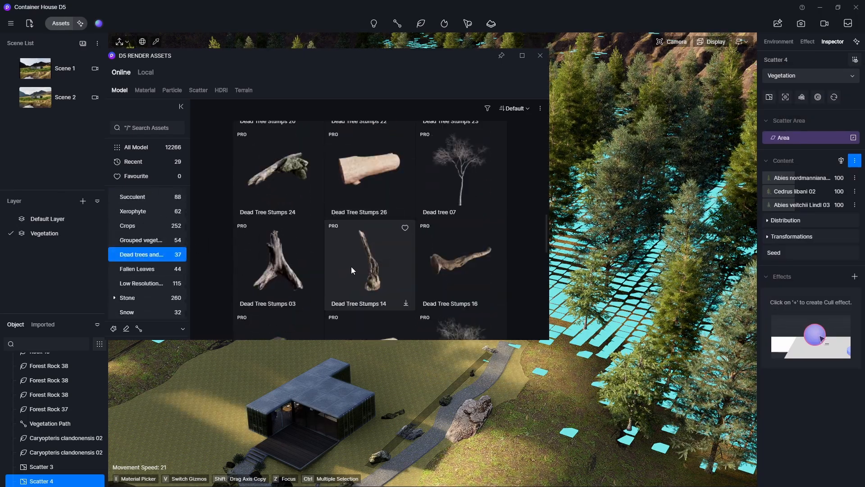
{"action": "left_click", "coordinate": [156, 269]}
{"action": "scroll", "coordinate": [367, 291], "scroll_direction": "down", "scroll_amount": 2}
{"action": "scroll", "coordinate": [366, 291], "scroll_direction": "down", "scroll_amount": 4}
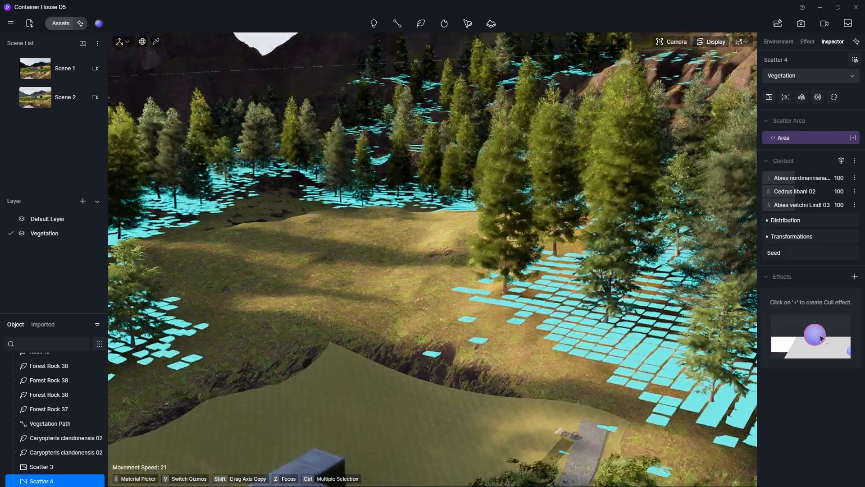
Check the forest from Scene 1 and set the scatter weights to 221 for Abies nordmanniana and 204 for Cedrus libani 02.
{"action": "left_click", "coordinate": [63, 68]}
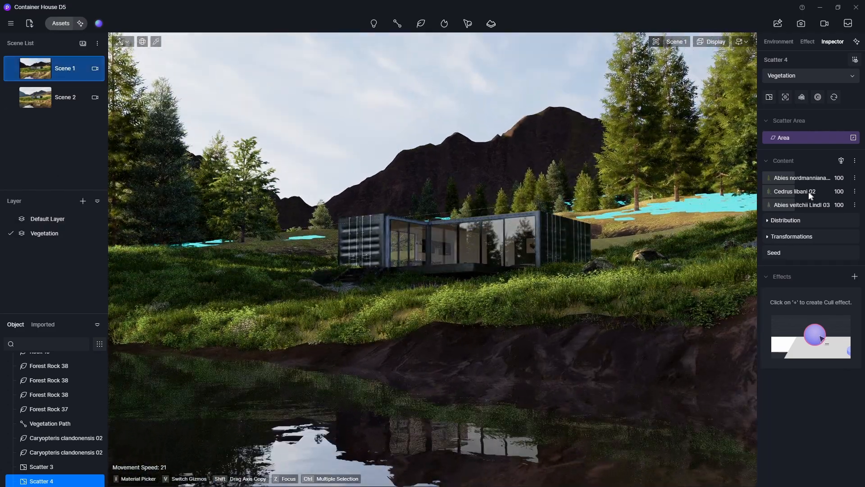
{"action": "left_click", "coordinate": [806, 192]}
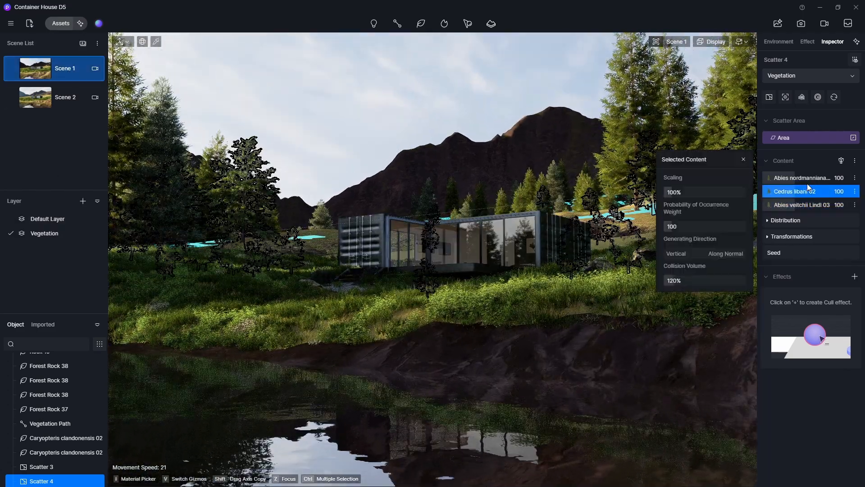
{"action": "left_click", "coordinate": [802, 204]}
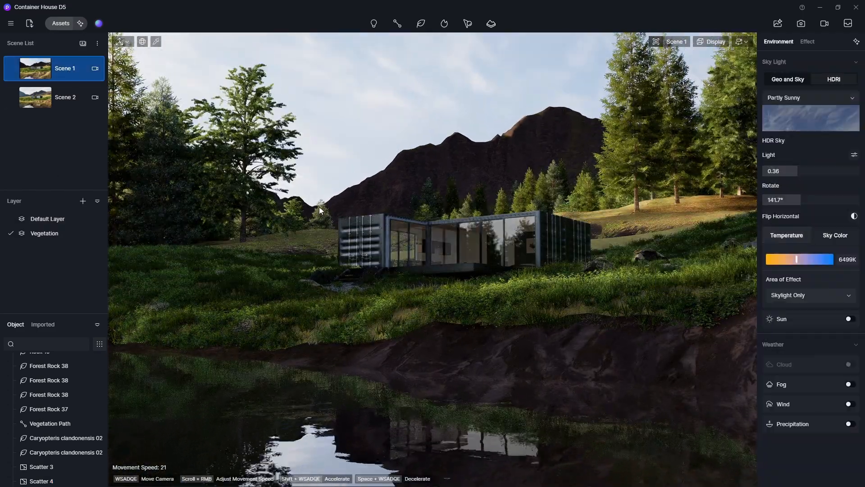
{"action": "left_click_drag", "start_coordinate": [831, 194], "coordinate": [841, 194]}
{"action": "left_click_drag", "start_coordinate": [702, 226], "coordinate": [705, 225]}
{"action": "left_click", "coordinate": [801, 178]}
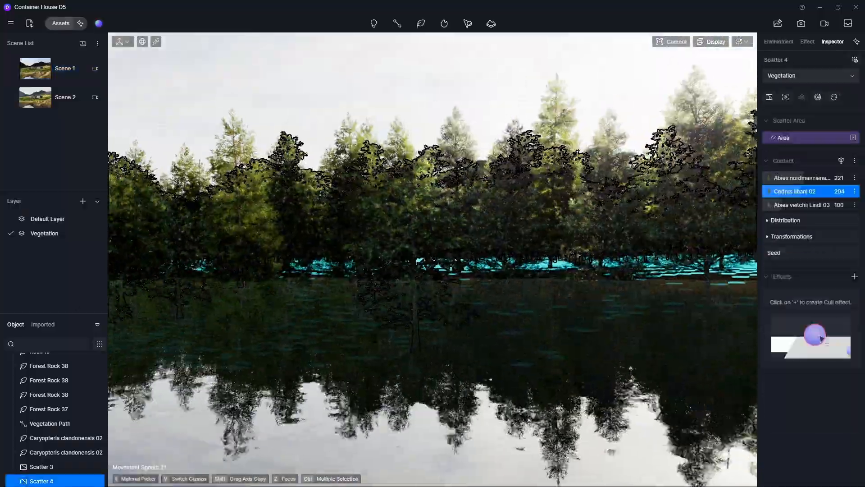
Remove a height map from the terrain behind the valley and place a new mountain height map from the terrain assets.
{"action": "right_click_drag", "start_coordinate": [432, 243], "coordinate": [405, 324]}
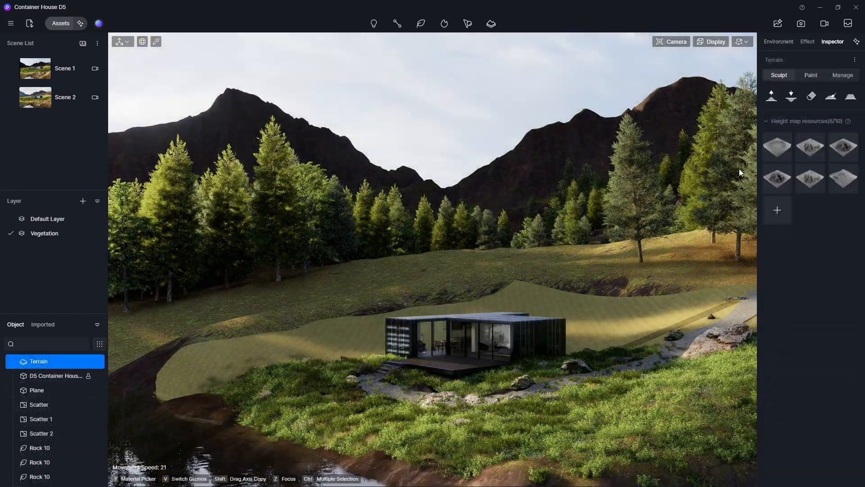
{"action": "left_click", "coordinate": [822, 154]}
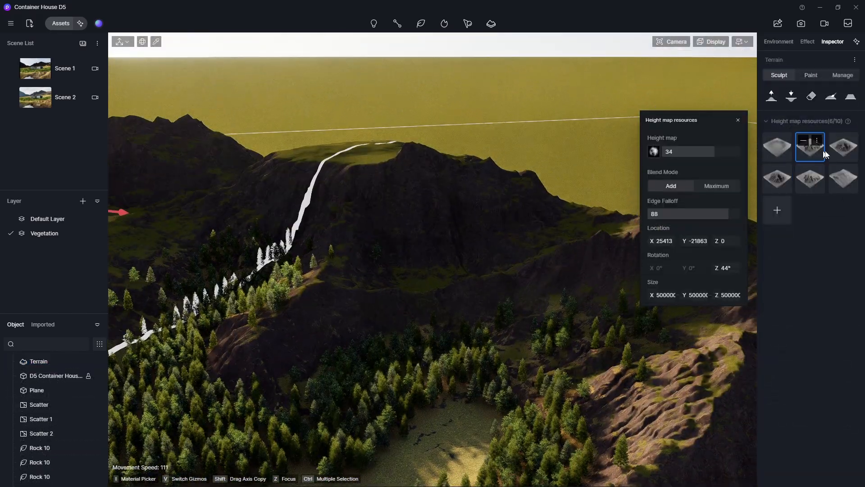
{"action": "left_click", "coordinate": [849, 165]}
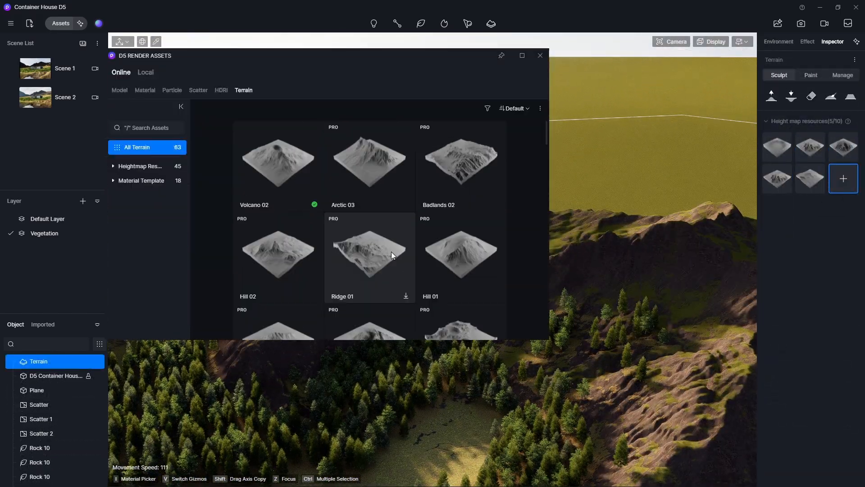
{"action": "scroll", "coordinate": [393, 255], "scroll_direction": "down", "scroll_amount": 6}
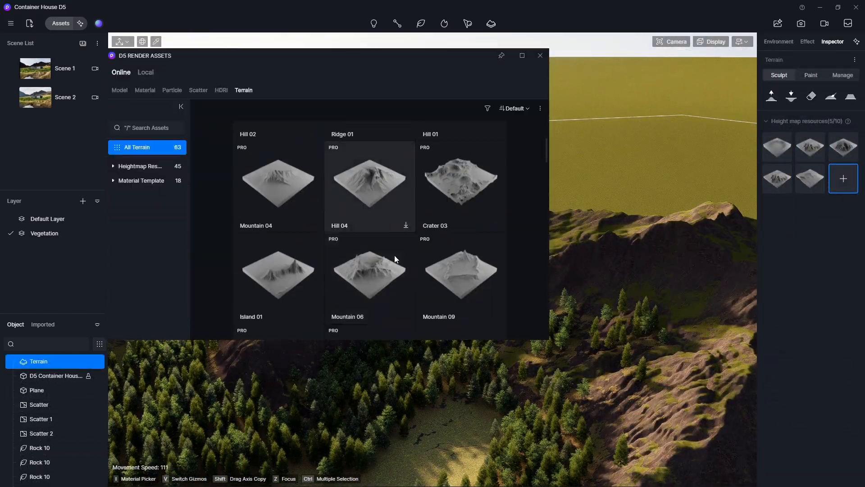
{"action": "scroll", "coordinate": [385, 287], "scroll_direction": "down", "scroll_amount": 8}
{"action": "left_click", "coordinate": [385, 287]}
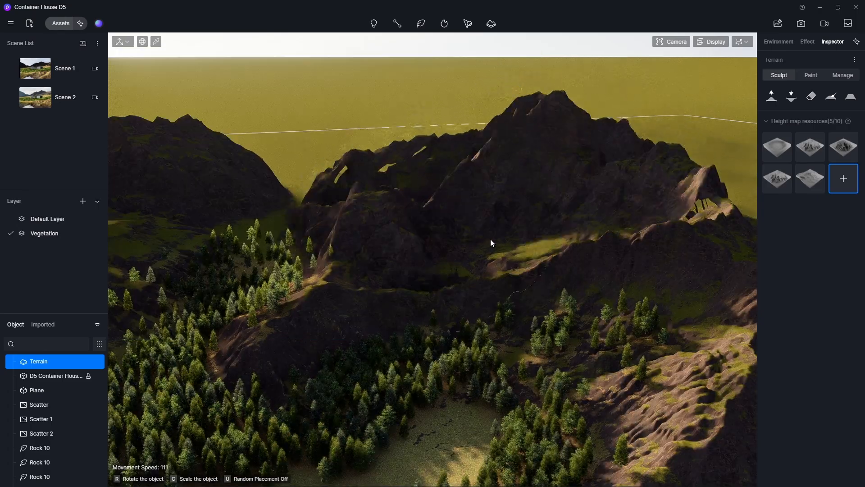
{"action": "left_click", "coordinate": [490, 239]}
Adjust the new mountain height map to height 69 and move it to about X 40602, Y -52693, Z -2158.
{"action": "left_click", "coordinate": [62, 93]}
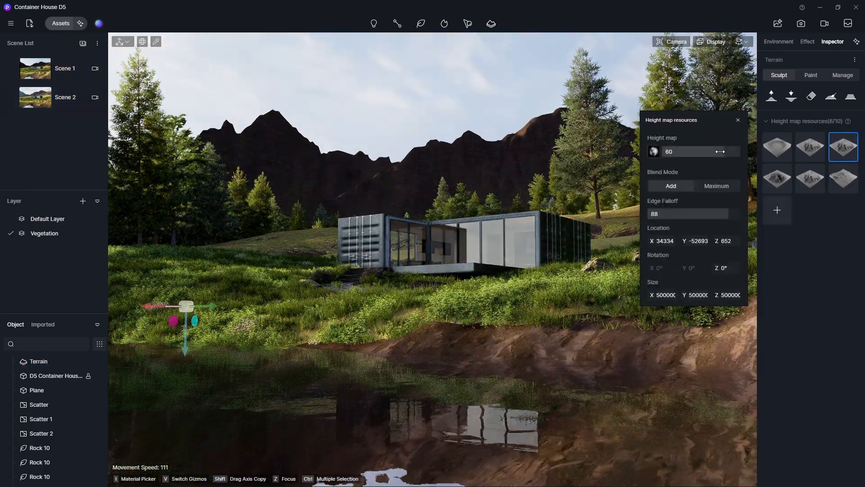
{"action": "left_click_drag", "start_coordinate": [180, 352], "coordinate": [213, 262]}
{"action": "left_click_drag", "start_coordinate": [712, 152], "coordinate": [730, 154]}
{"action": "left_click_drag", "start_coordinate": [186, 268], "coordinate": [186, 317]}
{"action": "left_click_drag", "start_coordinate": [730, 152], "coordinate": [724, 216]}
{"action": "left_click_drag", "start_coordinate": [178, 360], "coordinate": [178, 387]}
{"action": "left_click_drag", "start_coordinate": [149, 340], "coordinate": [207, 339]}
{"action": "left_click_drag", "start_coordinate": [728, 154], "coordinate": [731, 154]}
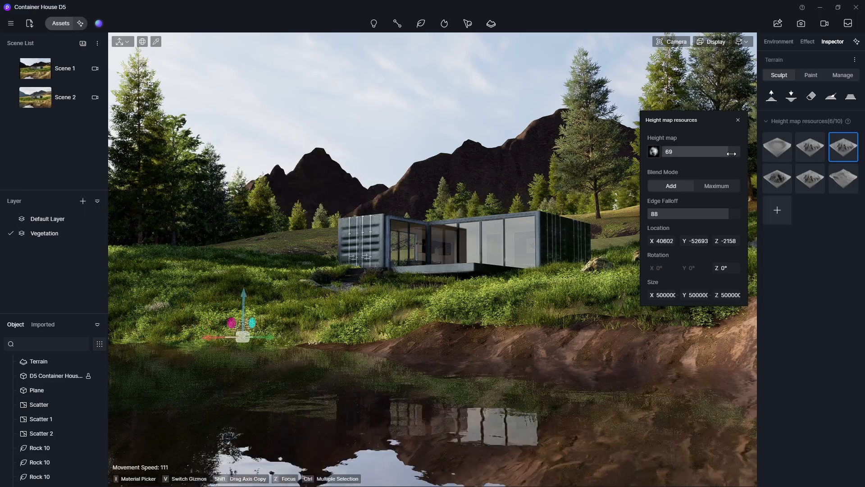
Place Rock 21, Rock 15 and Rock 13 along the lake shore and shift Rock 13 between the other two.
{"action": "left_click", "coordinate": [421, 196]}
{"action": "left_click", "coordinate": [362, 186]}
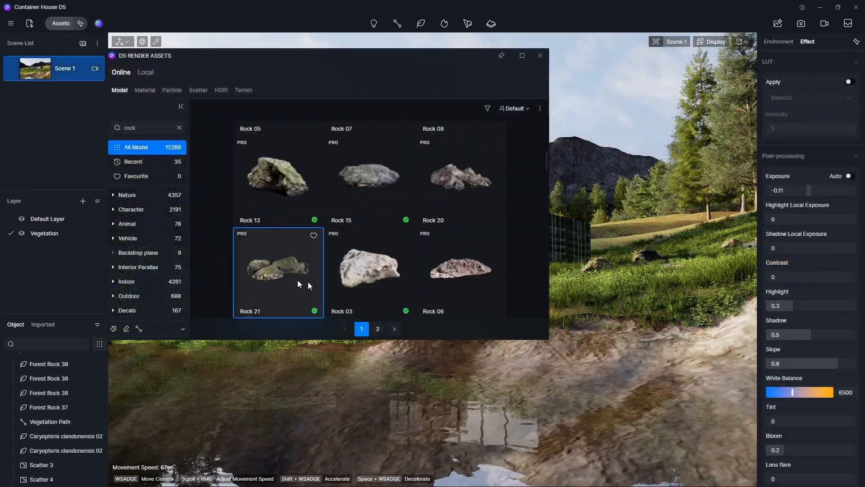
{"action": "left_click", "coordinate": [307, 282]}
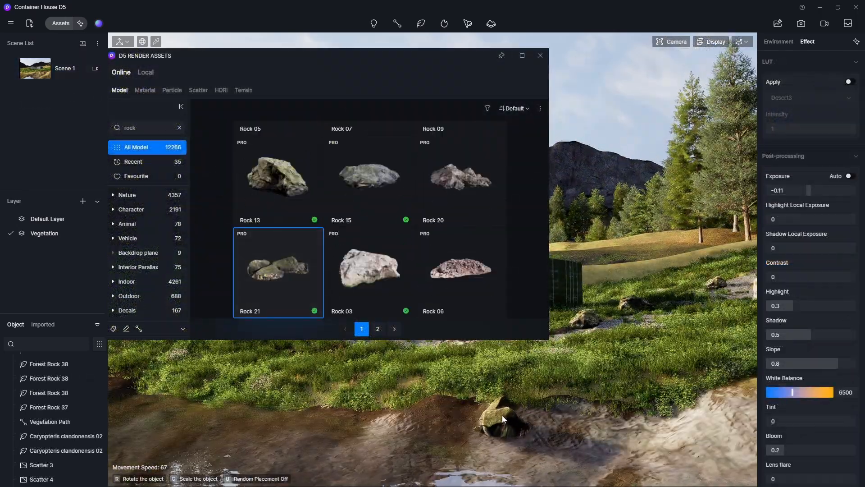
{"action": "left_click", "coordinate": [502, 417]}
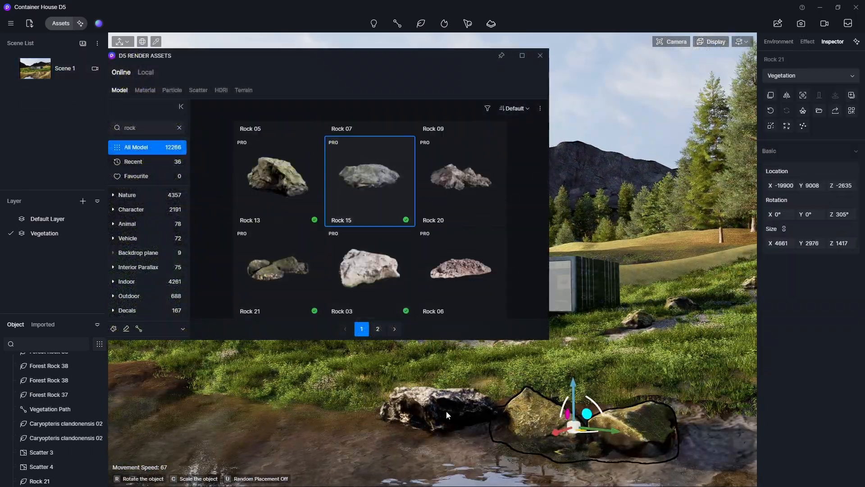
{"action": "left_click", "coordinate": [439, 420]}
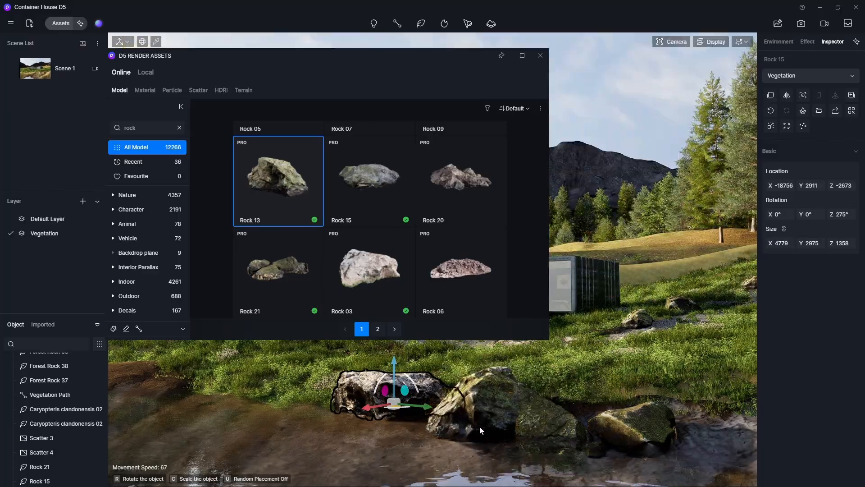
{"action": "left_click", "coordinate": [491, 410]}
{"action": "scroll", "coordinate": [457, 195], "scroll_direction": "down", "scroll_amount": 3}
{"action": "left_click_drag", "start_coordinate": [481, 400], "coordinate": [414, 400]}
{"action": "scroll", "coordinate": [420, 222], "scroll_direction": "up", "scroll_amount": 3}
Place Rock 20 on the shore, lower it to about Z -3124 at X -18521, and tilt it 12° about Y.
{"action": "left_click", "coordinate": [460, 185]}
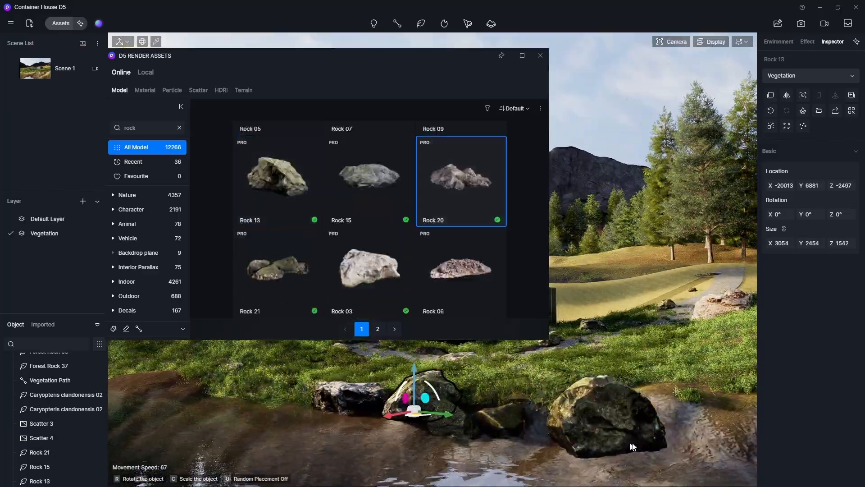
{"action": "left_click", "coordinate": [668, 436]}
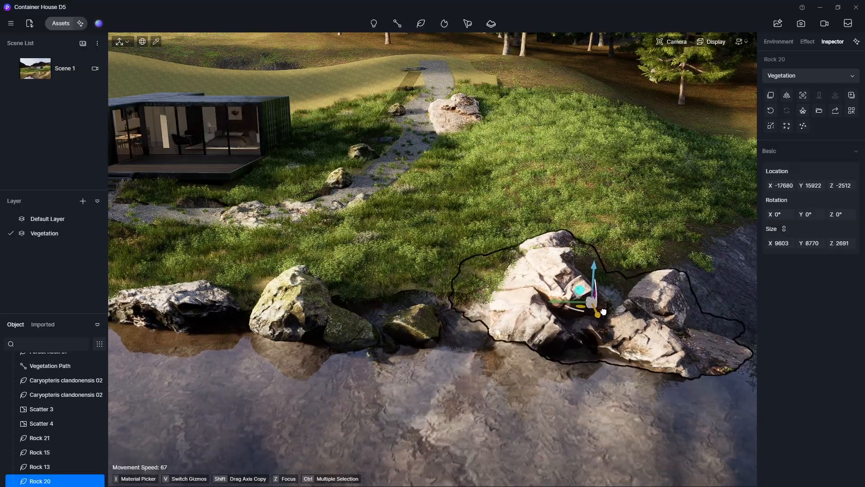
{"action": "left_click_drag", "start_coordinate": [603, 312], "coordinate": [602, 339]}
{"action": "left_click_drag", "start_coordinate": [596, 293], "coordinate": [596, 310]}
{"action": "left_click_drag", "start_coordinate": [598, 306], "coordinate": [599, 322]}
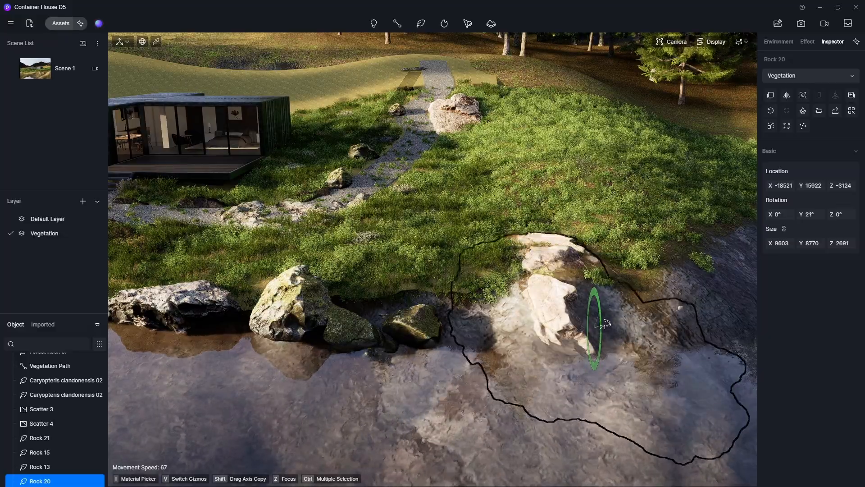
Shift Rock 21 along the shore to about Y 10810, lower Rock 13 to Z -3415, and rotate it to Y 18°, Z 326°.
{"action": "key", "text": "q"}
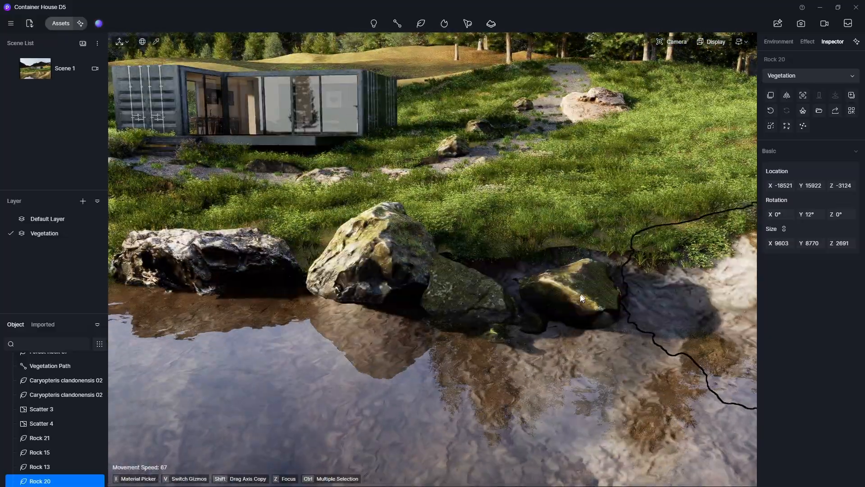
{"action": "left_click", "coordinate": [378, 259]}
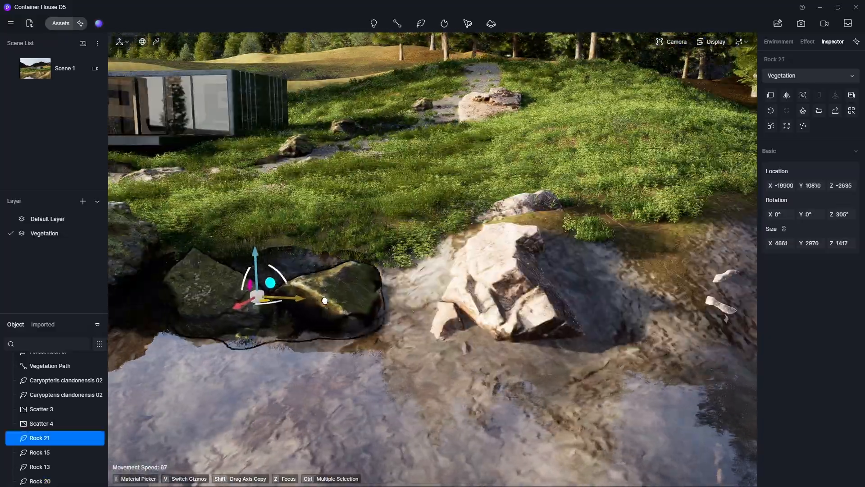
{"action": "left_click", "coordinate": [514, 253]}
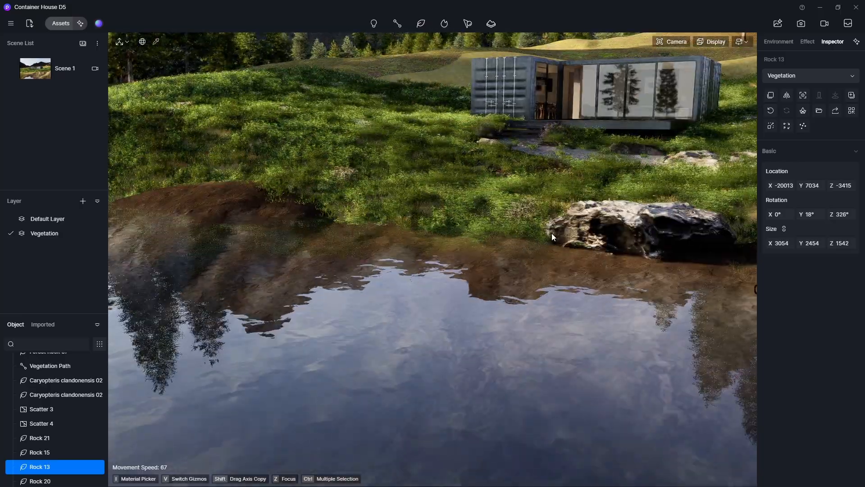
Restore the Scene 1 view and delete the yellowish shoreline rocks in front of the container house.
{"action": "left_click", "coordinate": [392, 225]}
{"action": "left_click", "coordinate": [54, 68]}
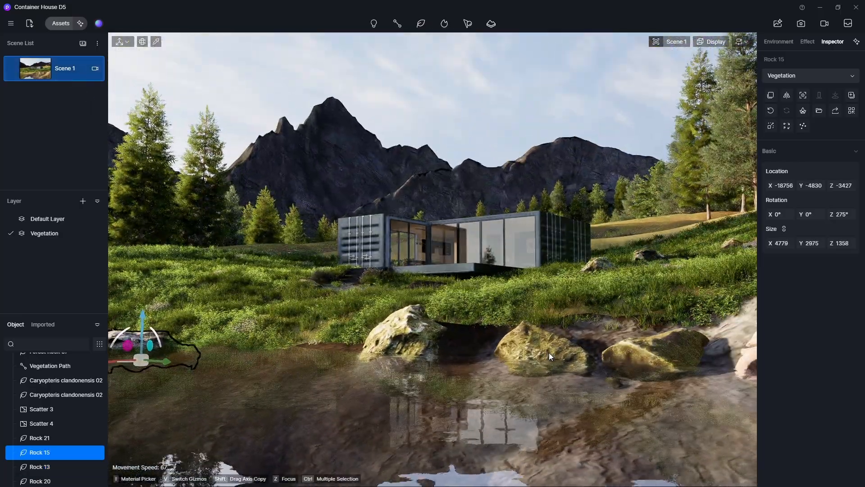
{"action": "left_click", "coordinate": [389, 335]}
{"action": "key", "text": "Delete"}
Copy Rock 15 along the shore to about Y 7410 and enlarge the copy to about 7002 × 4359 × 1990.
{"action": "left_click", "coordinate": [142, 339]}
{"action": "left_click_drag", "start_coordinate": [218, 364], "coordinate": [517, 380], "text": "shift"}
{"action": "left_click_drag", "start_coordinate": [781, 243], "coordinate": [807, 243]}
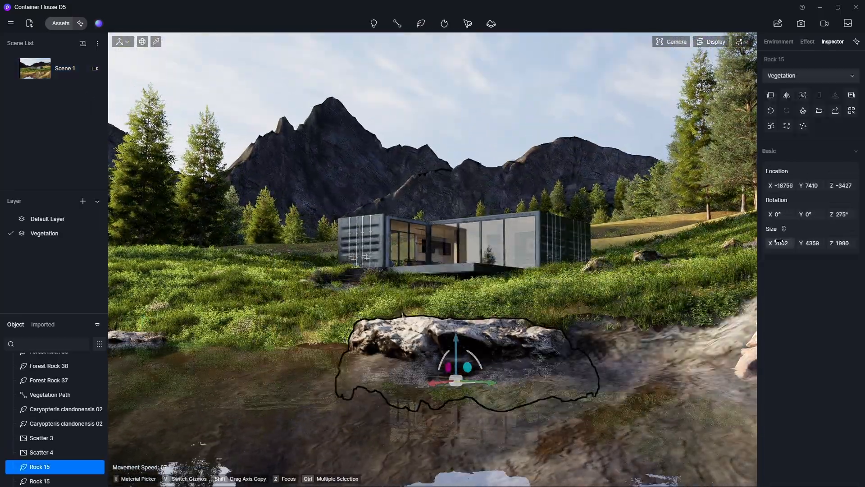
Move the Rock 15 copy to about X -19668, Y 9251, and rotate it to about X 13°, Y 355°, Z 113°.
{"action": "left_click_drag", "start_coordinate": [456, 383], "coordinate": [488, 379]}
{"action": "left_click_drag", "start_coordinate": [415, 388], "coordinate": [400, 388]}
{"action": "left_click_drag", "start_coordinate": [416, 359], "coordinate": [411, 369]}
{"action": "left_click_drag", "start_coordinate": [460, 384], "coordinate": [545, 392]}
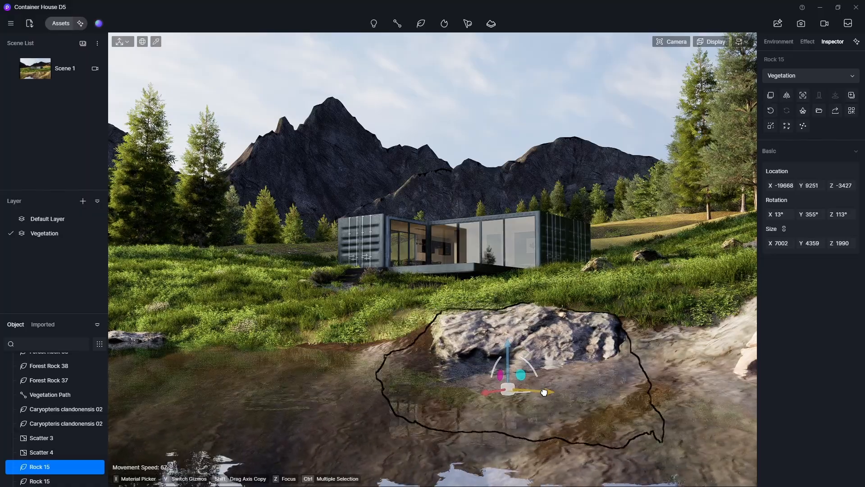
{"action": "left_click_drag", "start_coordinate": [512, 352], "coordinate": [502, 360]}
{"action": "key", "text": "Escape"}
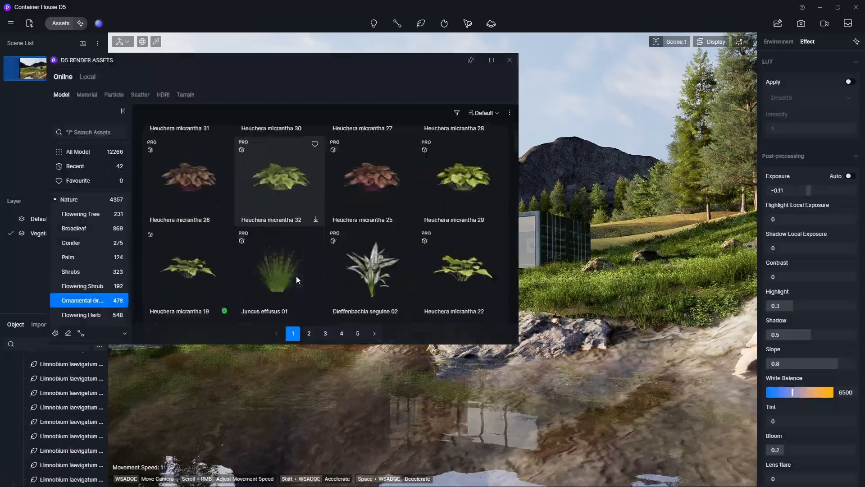
Place several Juncus effusus 03 clumps around the house-side end of the large shoreline rock and along the water's edge.
{"action": "scroll", "coordinate": [295, 275], "scroll_direction": "down", "scroll_amount": 5}
{"action": "scroll", "coordinate": [278, 269], "scroll_direction": "down", "scroll_amount": 5}
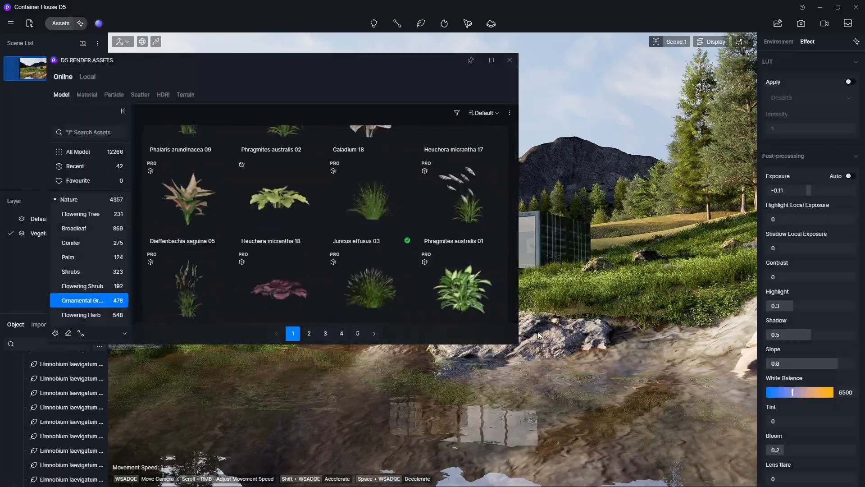
{"action": "left_click", "coordinate": [375, 234]}
{"action": "left_click_drag", "start_coordinate": [455, 67], "coordinate": [127, 24]}
{"action": "left_click", "coordinate": [607, 243]}
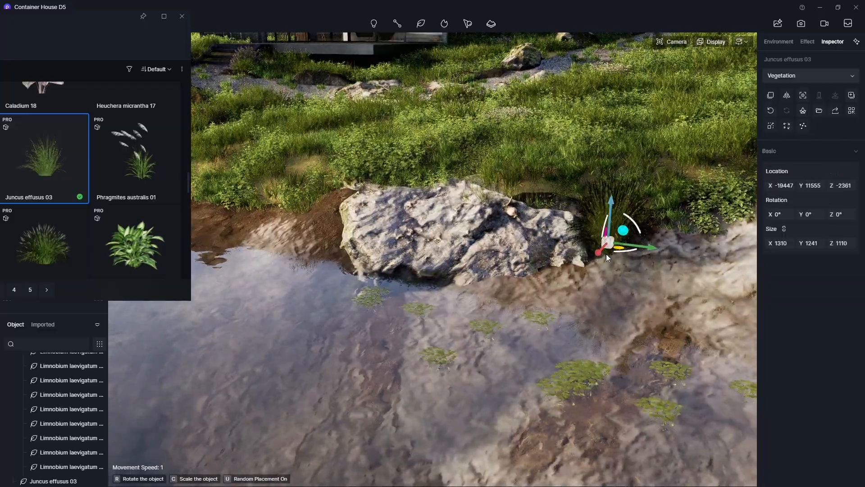
{"action": "left_click", "coordinate": [532, 287]}
{"action": "left_click", "coordinate": [582, 282]}
{"action": "left_click", "coordinate": [604, 308]}
{"action": "left_click", "coordinate": [585, 209]}
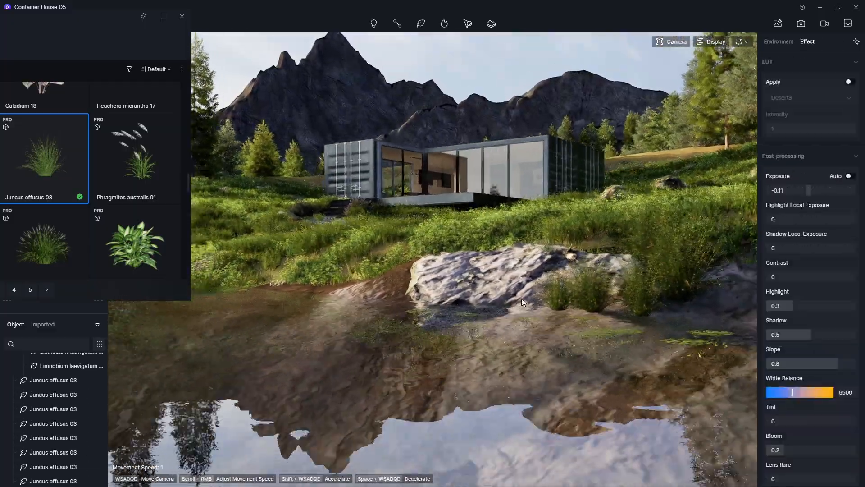
Rearrange the shoreline rocks beside the grass clumps in front of the container house.
{"action": "middle_click_drag", "start_coordinate": [523, 303], "coordinate": [438, 357]}
{"action": "scroll", "coordinate": [439, 358], "scroll_direction": "up", "scroll_amount": 3}
{"action": "left_click_drag", "start_coordinate": [372, 305], "coordinate": [461, 352]}
{"action": "left_click_drag", "start_coordinate": [393, 286], "coordinate": [393, 318]}
{"action": "left_click_drag", "start_coordinate": [419, 360], "coordinate": [544, 354]}
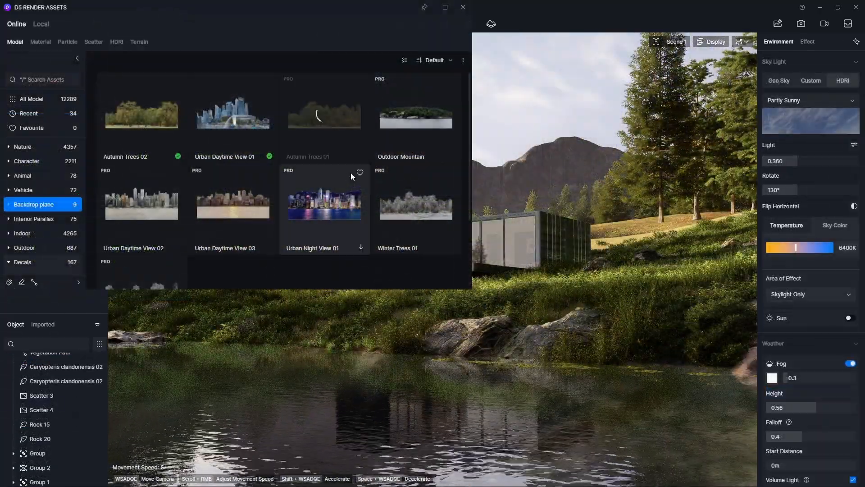
Place the Outdoor Mountain backdrop plane beyond the trees across the lake and rotate it to Z 165°.
{"action": "scroll", "coordinate": [360, 162], "scroll_direction": "down", "scroll_amount": 1}
{"action": "scroll", "coordinate": [308, 167], "scroll_direction": "up", "scroll_amount": 1}
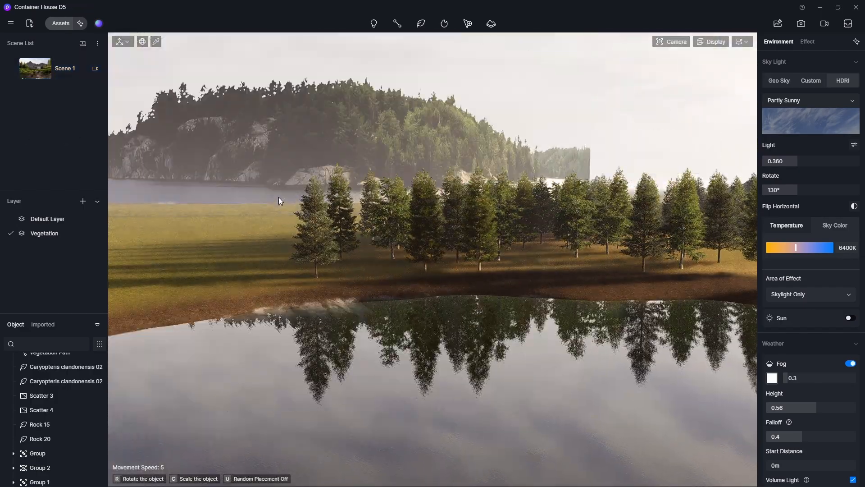
{"action": "left_click", "coordinate": [279, 197]}
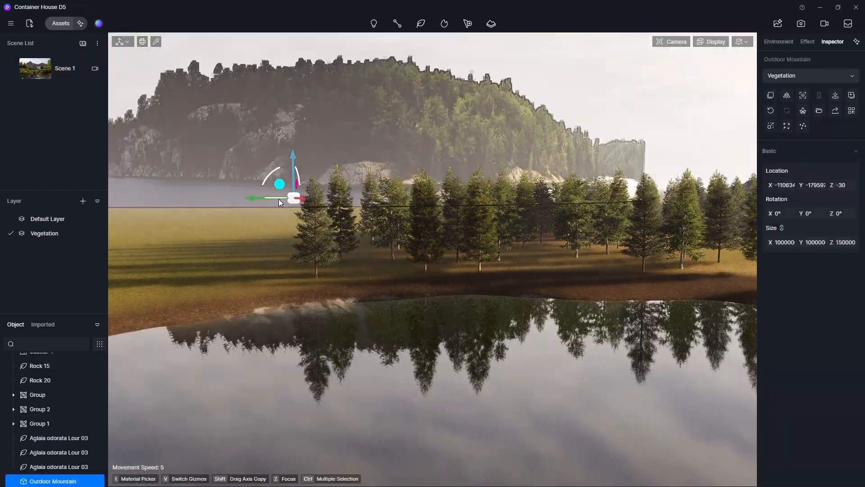
{"action": "middle_click_drag", "start_coordinate": [279, 199], "coordinate": [438, 155]}
{"action": "left_click_drag", "start_coordinate": [846, 216], "coordinate": [757, 217]}
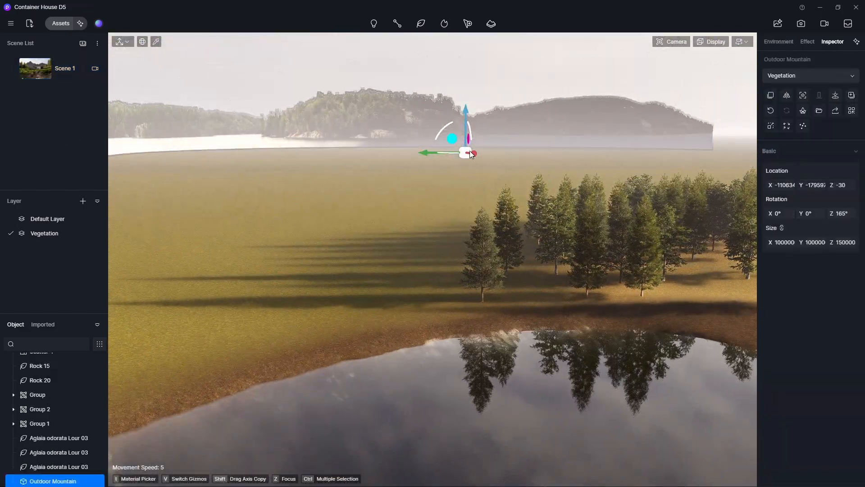
Shift the Outdoor Mountain backdrop behind the far tree line, lower it to about Z -26691, and restore the Scene 1 view.
{"action": "left_click_drag", "start_coordinate": [473, 154], "coordinate": [459, 229]}
{"action": "right_click_drag", "start_coordinate": [459, 230], "coordinate": [613, 212]}
{"action": "key", "text": "1"}
{"action": "left_click_drag", "start_coordinate": [622, 217], "coordinate": [623, 235]}
{"action": "right_click_drag", "start_coordinate": [622, 234], "coordinate": [564, 217]}
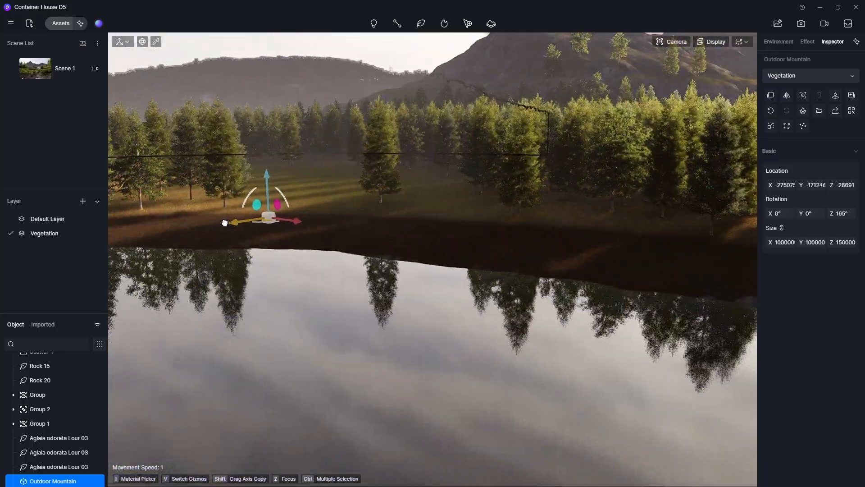
{"action": "left_click_drag", "start_coordinate": [268, 215], "coordinate": [455, 233]}
{"action": "left_click", "coordinate": [63, 66]}
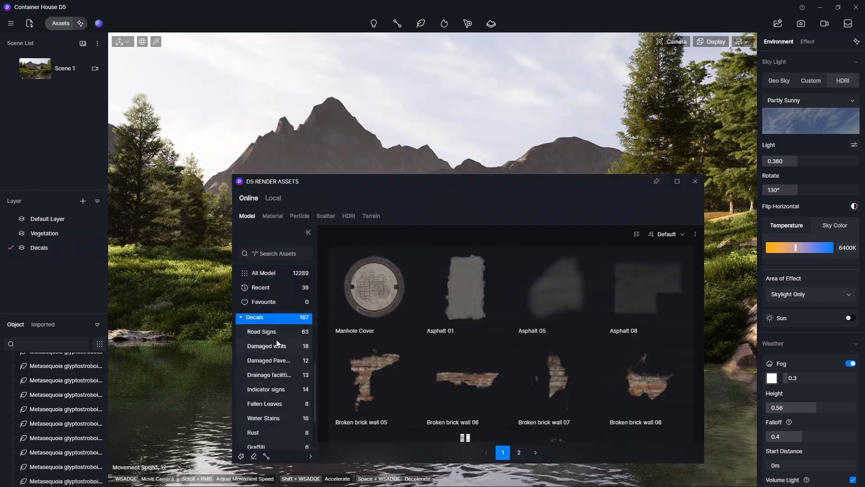
Download the Rust 06 and Rust 08 decals from the asset library and move the library clear of the house.
{"action": "scroll", "coordinate": [434, 351], "scroll_direction": "down", "scroll_amount": 10}
{"action": "left_click", "coordinate": [461, 394]}
{"action": "left_click_drag", "start_coordinate": [450, 181], "coordinate": [257, 152]}
{"action": "left_click", "coordinate": [375, 358]}
{"action": "scroll", "coordinate": [391, 343], "scroll_direction": "down", "scroll_amount": 1}
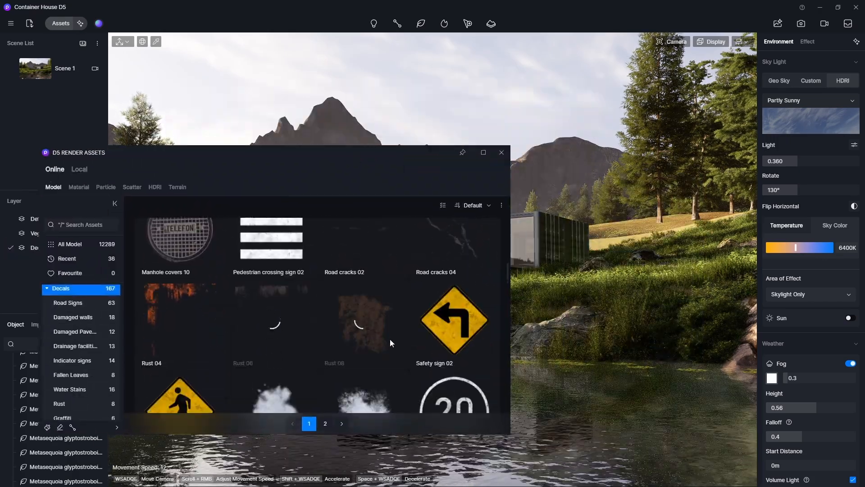
{"action": "scroll", "coordinate": [406, 356], "scroll_direction": "down", "scroll_amount": 5}
{"action": "scroll", "coordinate": [422, 363], "scroll_direction": "up", "scroll_amount": 5}
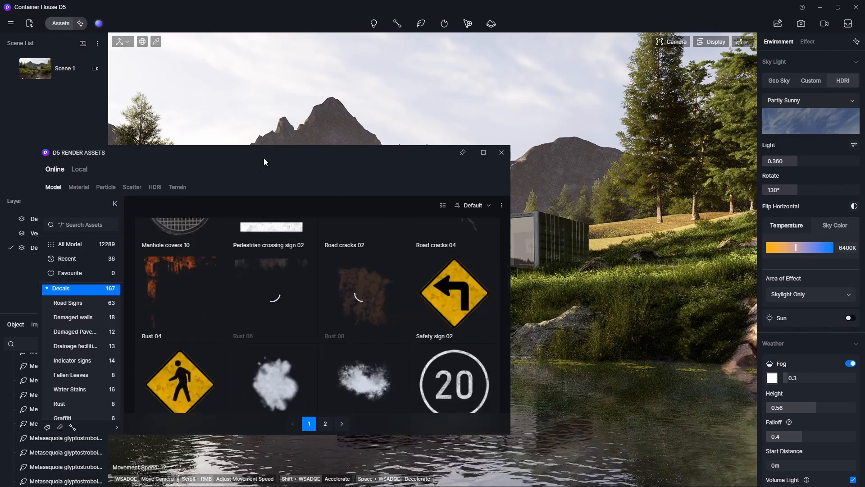
{"action": "left_click_drag", "start_coordinate": [264, 158], "coordinate": [307, 145]}
{"action": "scroll", "coordinate": [379, 282], "scroll_direction": "down", "scroll_amount": 3}
{"action": "scroll", "coordinate": [405, 270], "scroll_direction": "up", "scroll_amount": 3}
{"action": "left_click_drag", "start_coordinate": [401, 145], "coordinate": [384, 320]}
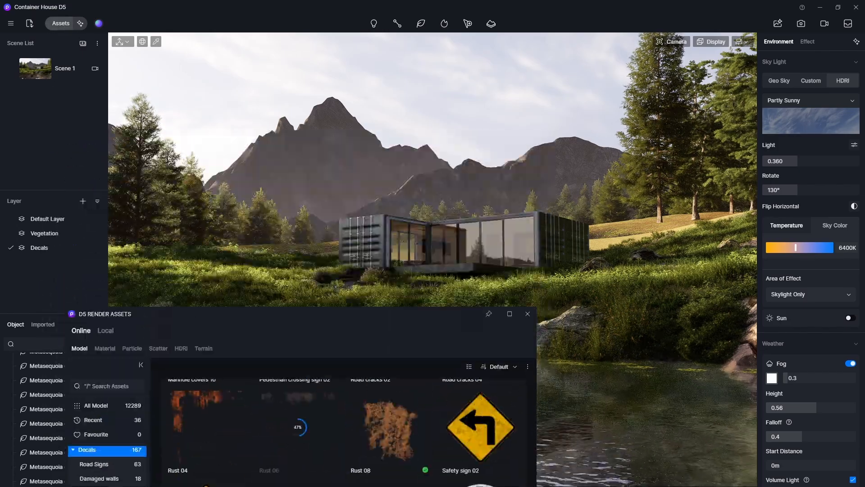
Place the Rust 06 decal on the deck's side face at about X -9017, Y 576 and adjust its height.
{"action": "scroll", "coordinate": [421, 245], "scroll_direction": "up", "scroll_amount": 8}
{"action": "right_click_drag", "start_coordinate": [421, 245], "coordinate": [387, 253]}
{"action": "left_click_drag", "start_coordinate": [338, 314], "coordinate": [768, 100]}
{"action": "left_click_drag", "start_coordinate": [499, 196], "coordinate": [641, 196]}
{"action": "left_click_drag", "start_coordinate": [770, 100], "coordinate": [70, 62]}
{"action": "scroll", "coordinate": [318, 215], "scroll_direction": "up", "scroll_amount": 4}
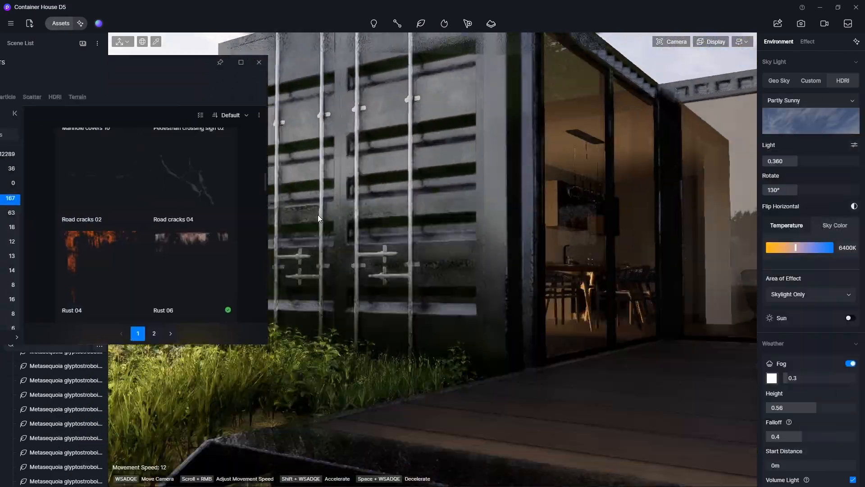
{"action": "scroll", "coordinate": [318, 215], "scroll_direction": "down", "scroll_amount": 5}
{"action": "scroll", "coordinate": [151, 224], "scroll_direction": "down", "scroll_amount": 2}
{"action": "left_click", "coordinate": [151, 226]}
{"action": "right_click_drag", "start_coordinate": [396, 333], "coordinate": [447, 337]}
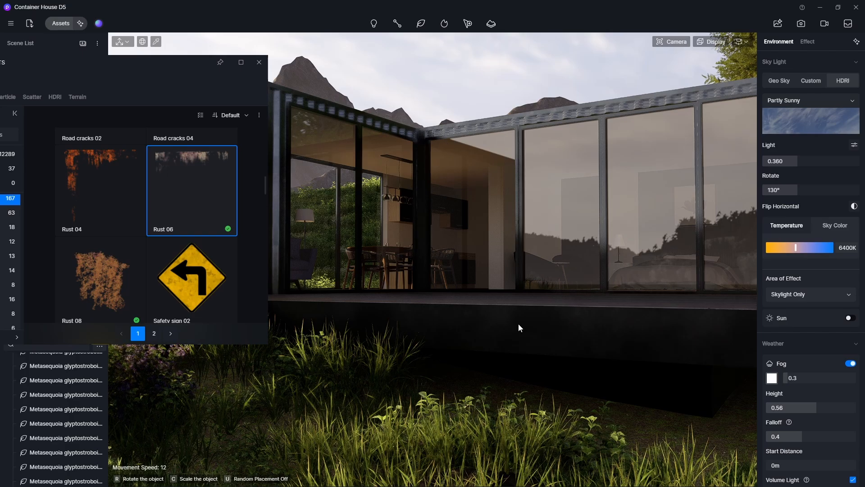
{"action": "right_click_drag", "start_coordinate": [520, 328], "coordinate": [472, 256]}
{"action": "left_click", "coordinate": [578, 258]}
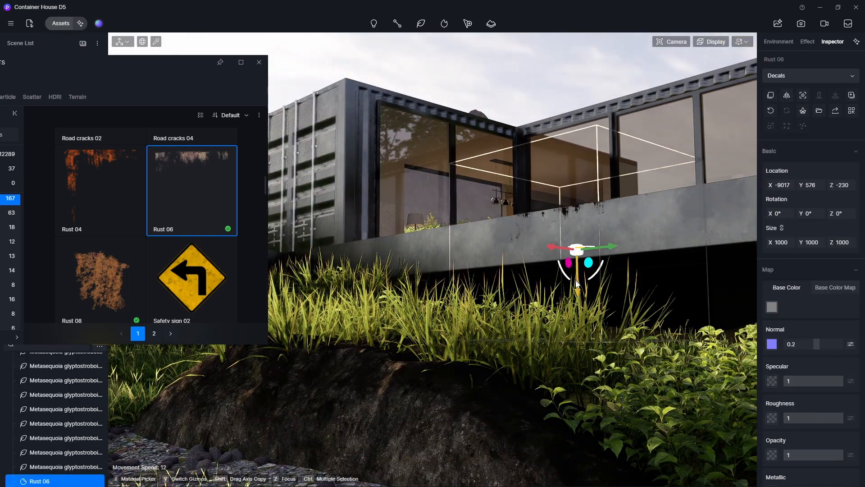
{"action": "left_click_drag", "start_coordinate": [577, 299], "coordinate": [577, 303]}
Set the opacity of the Rust 06 decal on the deck's side face to 0.38.
{"action": "right_click_drag", "start_coordinate": [576, 303], "coordinate": [548, 252]}
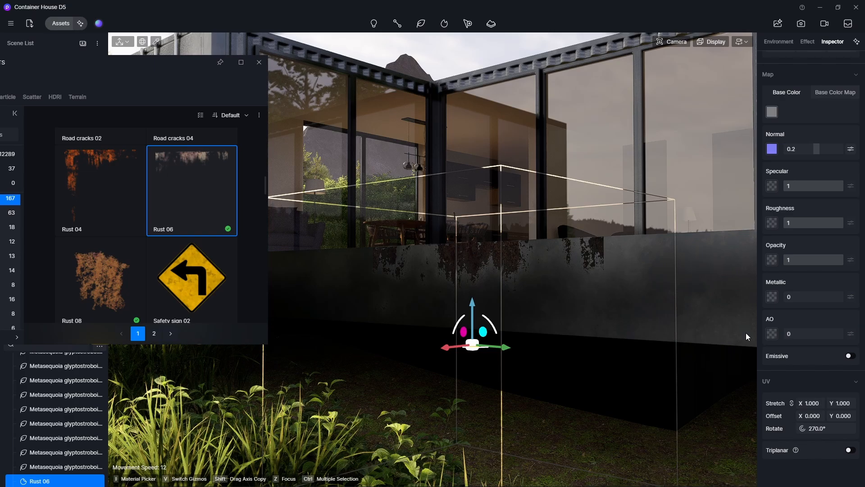
{"action": "left_click", "coordinate": [627, 320]}
{"action": "right_click_drag", "start_coordinate": [627, 288], "coordinate": [495, 288]}
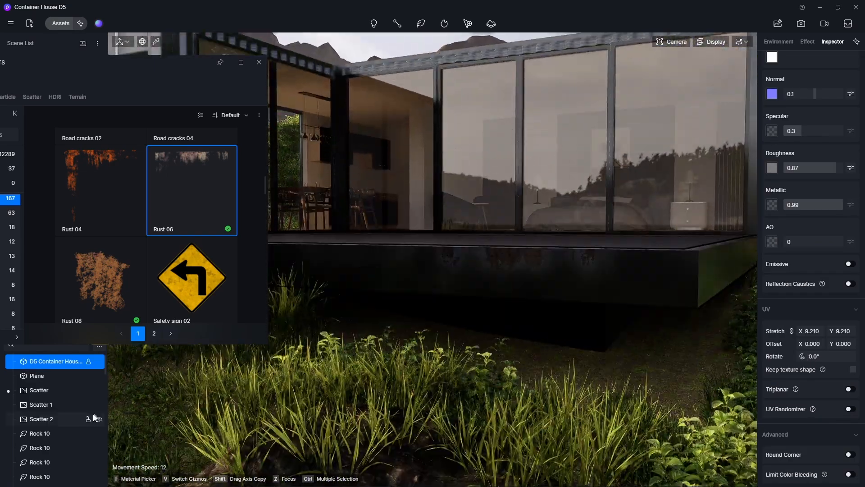
{"action": "left_click", "coordinate": [192, 190]}
{"action": "left_click", "coordinate": [510, 301]}
{"action": "key", "text": "z"}
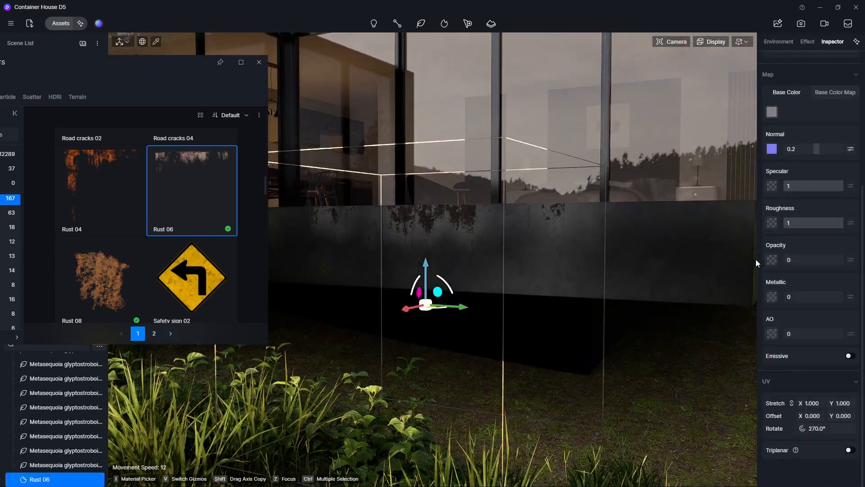
{"action": "scroll", "coordinate": [489, 287], "scroll_direction": "down", "scroll_amount": 3}
{"action": "right_click_drag", "start_coordinate": [641, 265], "coordinate": [572, 261]}
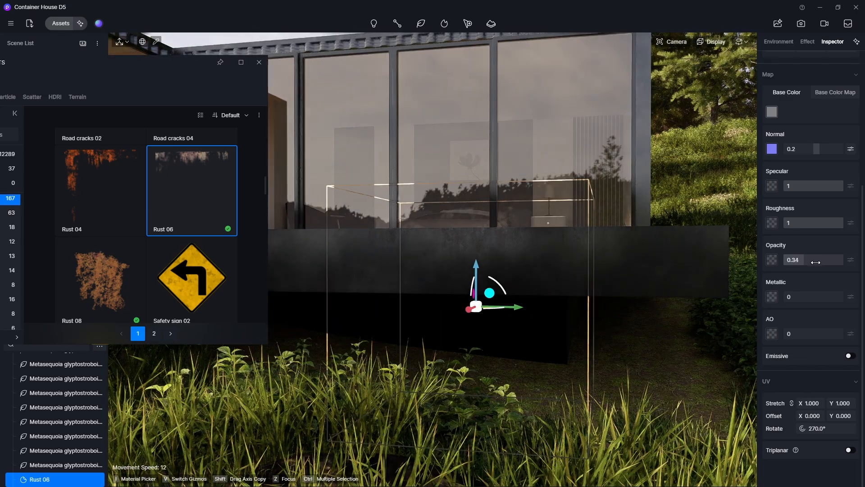
{"action": "left_click_drag", "start_coordinate": [815, 260], "coordinate": [805, 260]}
Place the Wall dirt 03 decal on the deck's side face beside the Rust 06 decal.
{"action": "left_click_drag", "start_coordinate": [61, 64], "coordinate": [216, 204]}
{"action": "left_click_drag", "start_coordinate": [63, 192], "coordinate": [19, 90]}
{"action": "right_click_drag", "start_coordinate": [599, 302], "coordinate": [500, 295]}
{"action": "scroll", "coordinate": [145, 238], "scroll_direction": "down", "scroll_amount": 6}
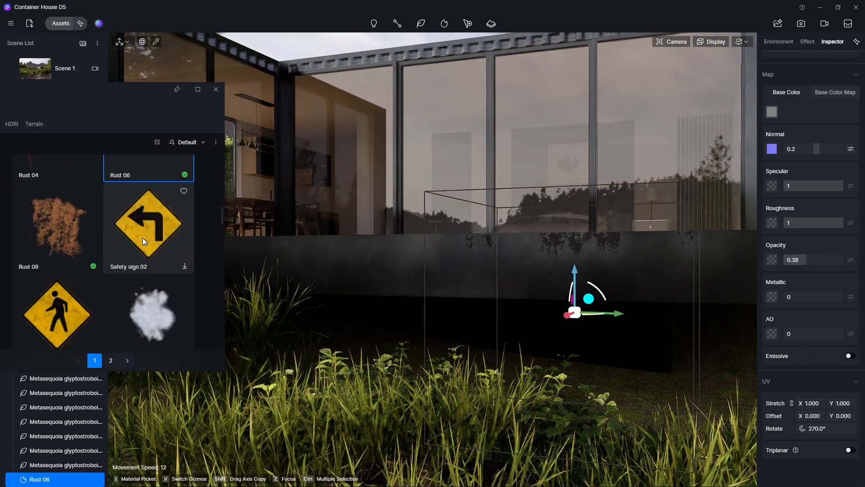
{"action": "left_click", "coordinate": [67, 282]}
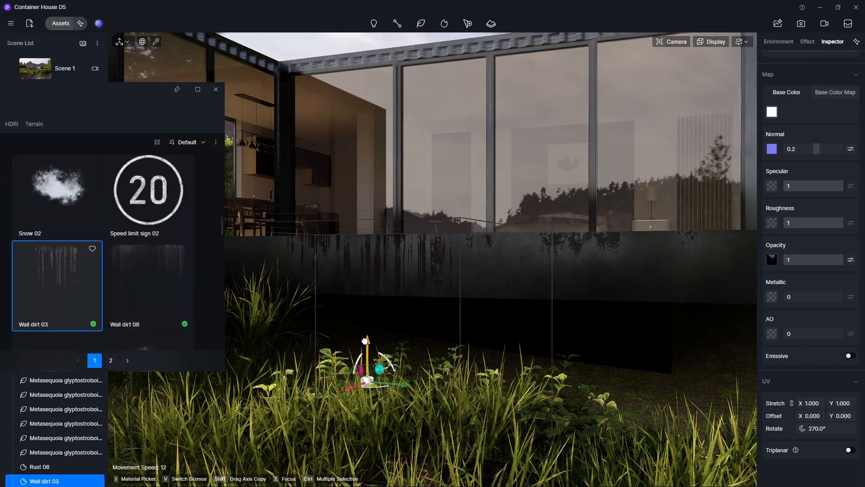
{"action": "key", "text": "z"}
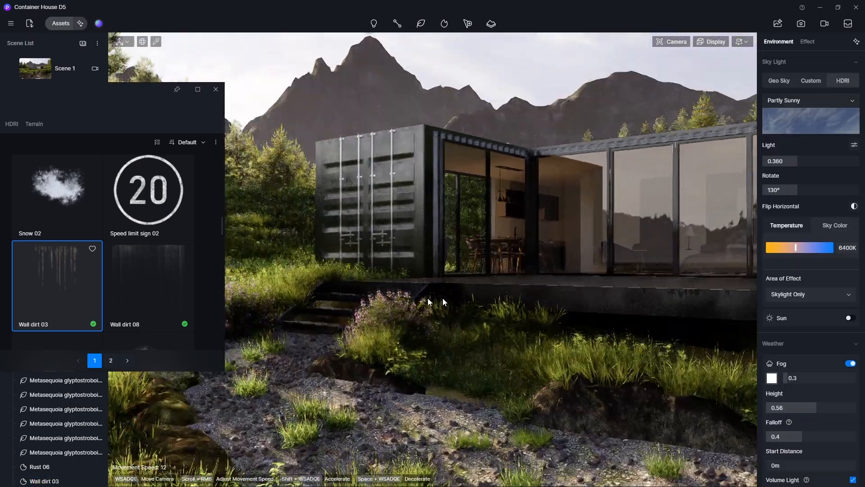
Place the Wall dirt 08 decal on the container's door wall with opacity 0.27 and shift it along the wall.
{"action": "left_click", "coordinate": [149, 284]}
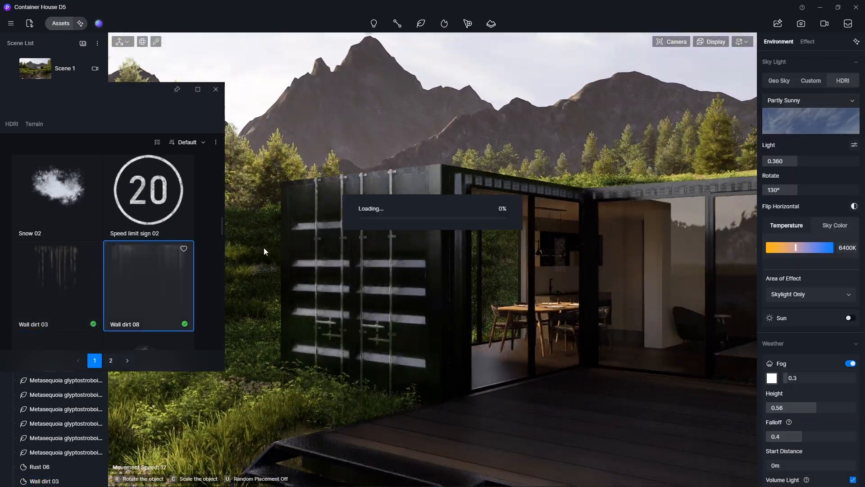
{"action": "left_click", "coordinate": [484, 239]}
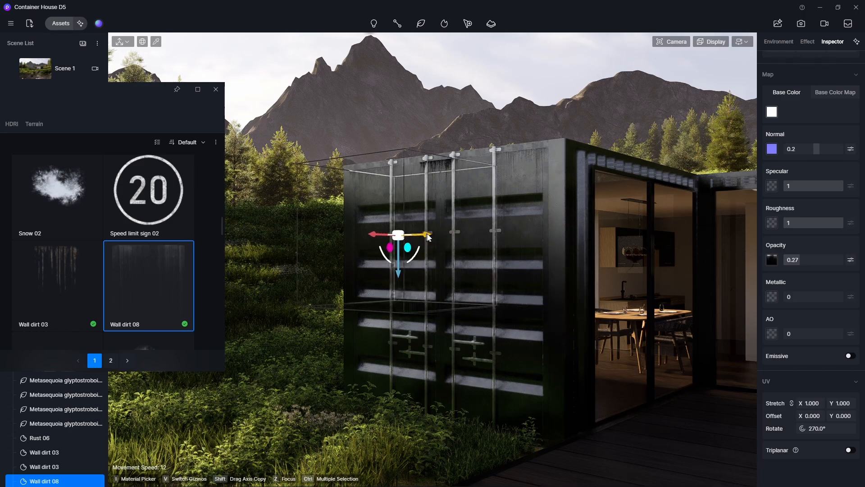
{"action": "key", "text": "Escape"}
{"action": "left_click", "coordinate": [58, 480]}
{"action": "left_click_drag", "start_coordinate": [427, 235], "coordinate": [480, 234]}
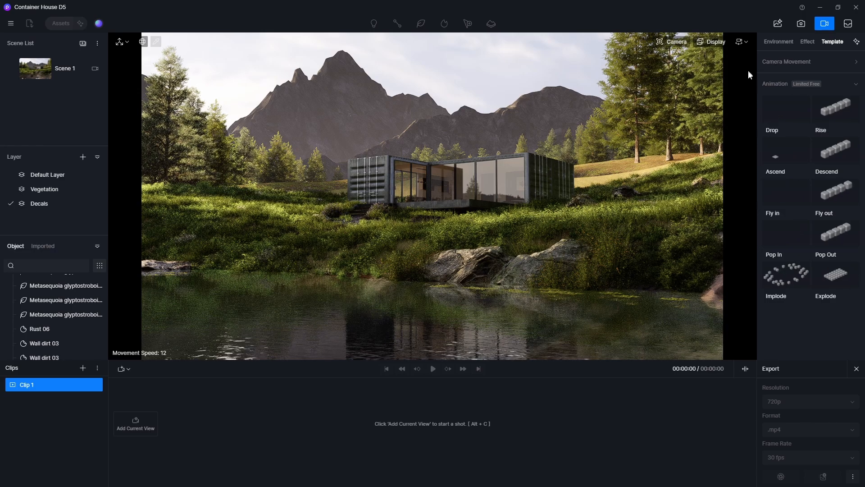
Add the current lake view to Clip 1, then fly closer to the container house and add that view to Shot 1.
{"action": "left_click", "coordinate": [141, 428]}
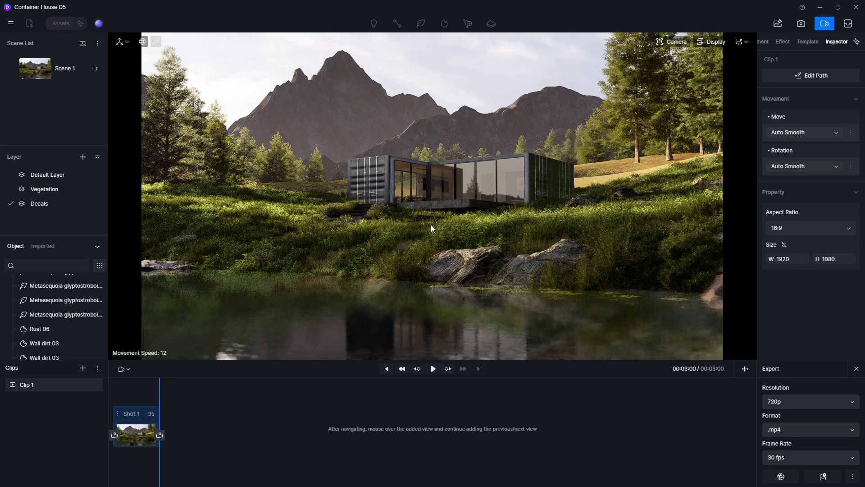
{"action": "key", "text": "w"}
{"action": "key", "text": "a"}
{"action": "key", "text": "w"}
{"action": "scroll", "coordinate": [450, 221], "scroll_direction": "down", "scroll_amount": 11}
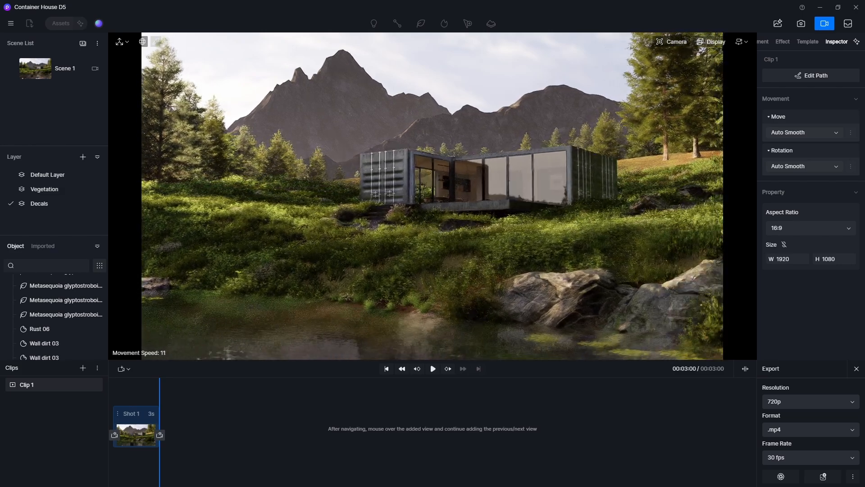
{"action": "key", "text": "d"}
{"action": "right_click_drag", "start_coordinate": [450, 221], "coordinate": [527, 219]}
{"action": "key", "text": "w"}
{"action": "key", "text": "a"}
{"action": "key", "text": "w"}
{"action": "key", "text": "a"}
{"action": "key", "text": "w"}
{"action": "key", "text": "a"}
{"action": "key", "text": "w"}
{"action": "key", "text": "w"}
{"action": "key", "text": "a"}
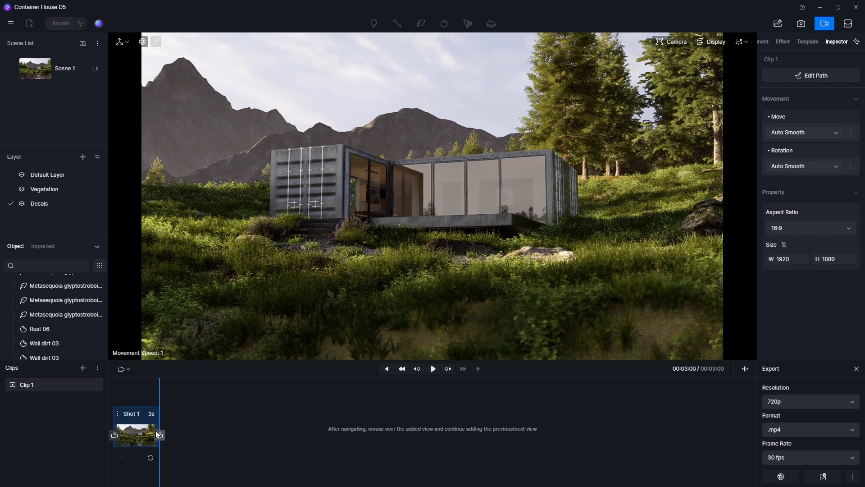
{"action": "left_click", "coordinate": [160, 434]}
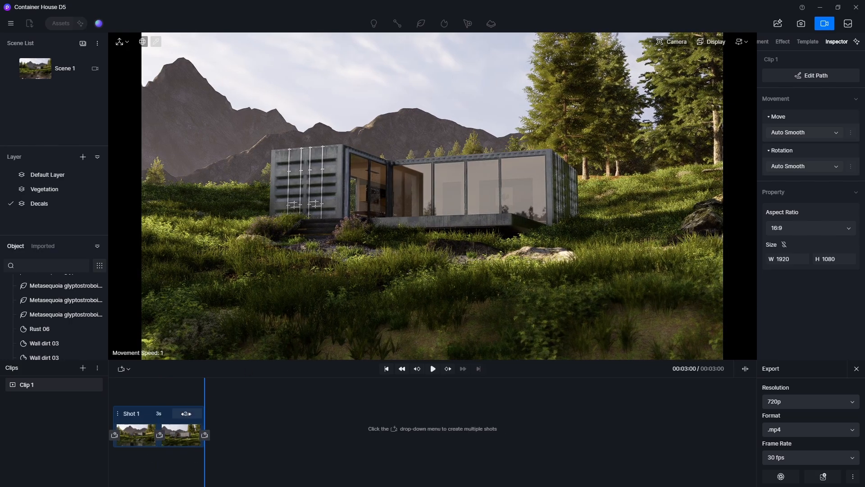
Set the Shot 1 duration to 8 s and return the playhead to the start of the clip.
{"action": "type", "text": "8"}
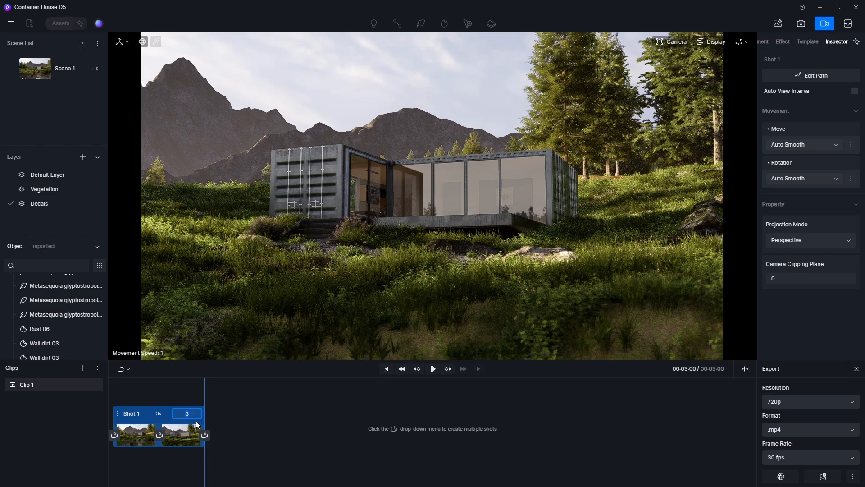
{"action": "left_click", "coordinate": [240, 422]}
{"action": "left_click_drag", "start_coordinate": [151, 396], "coordinate": [114, 396]}
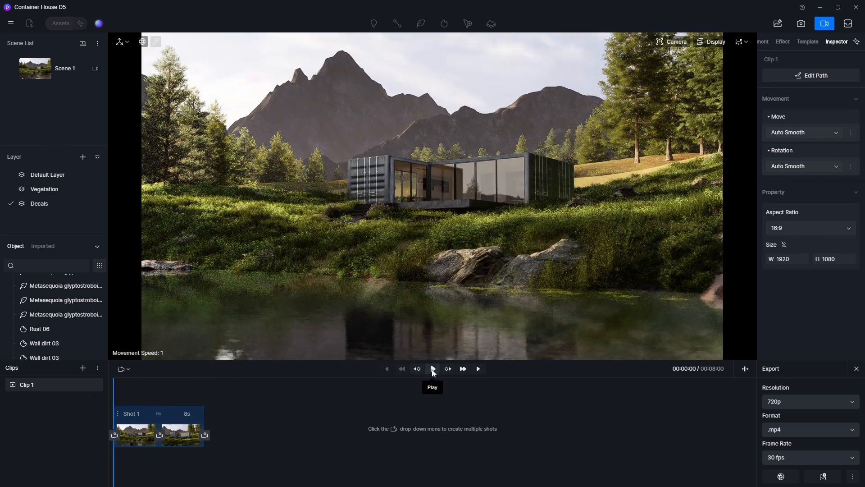
Play back Clip 1 to check the camera move and look over the effect and environment settings.
{"action": "left_click", "coordinate": [433, 368]}
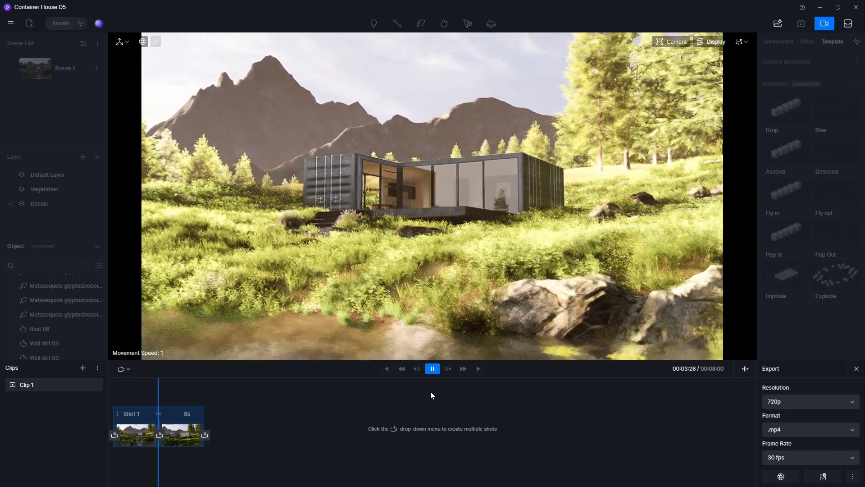
{"action": "left_click", "coordinate": [433, 369]}
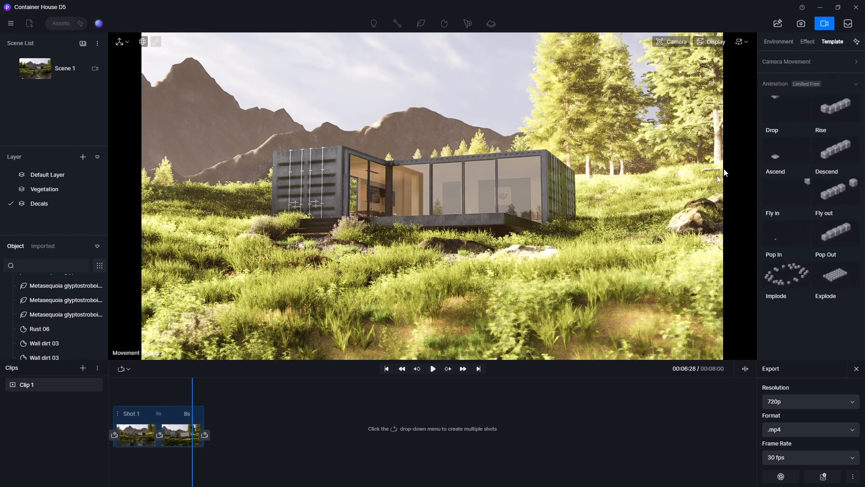
{"action": "left_click", "coordinate": [806, 43]}
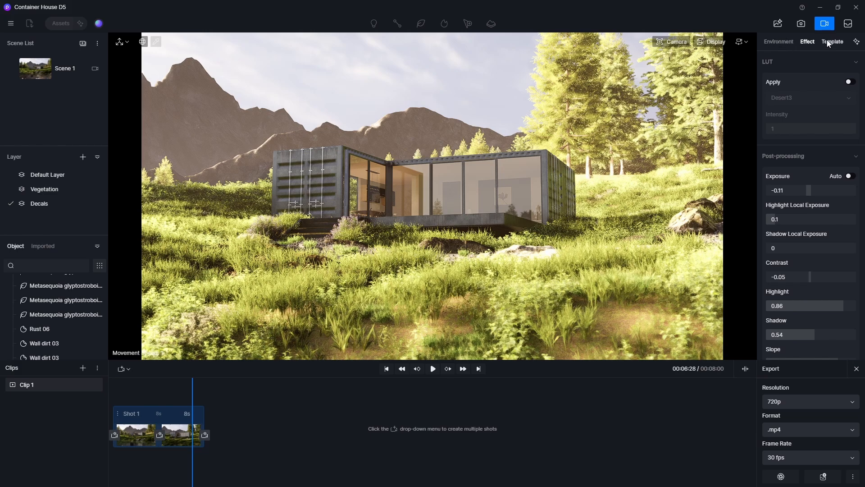
{"action": "left_click", "coordinate": [789, 41]}
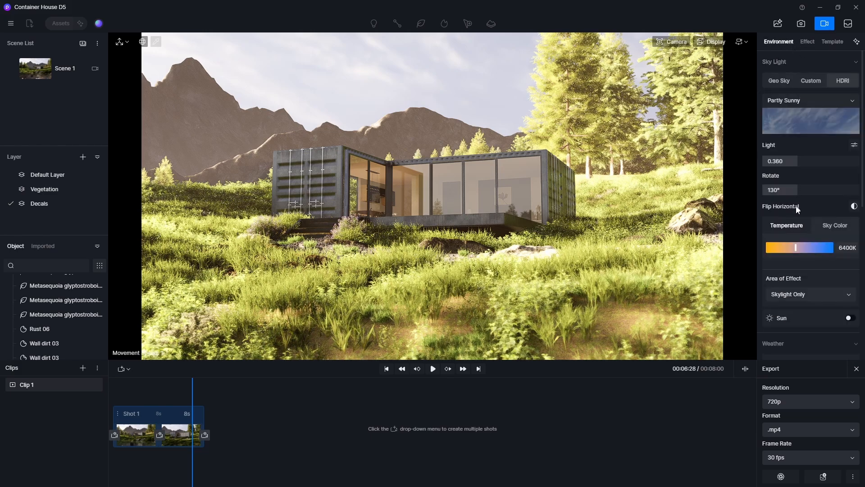
Set Shot 1's movement interpolation to Linear and play back the clip.
{"action": "left_click", "coordinate": [180, 433]}
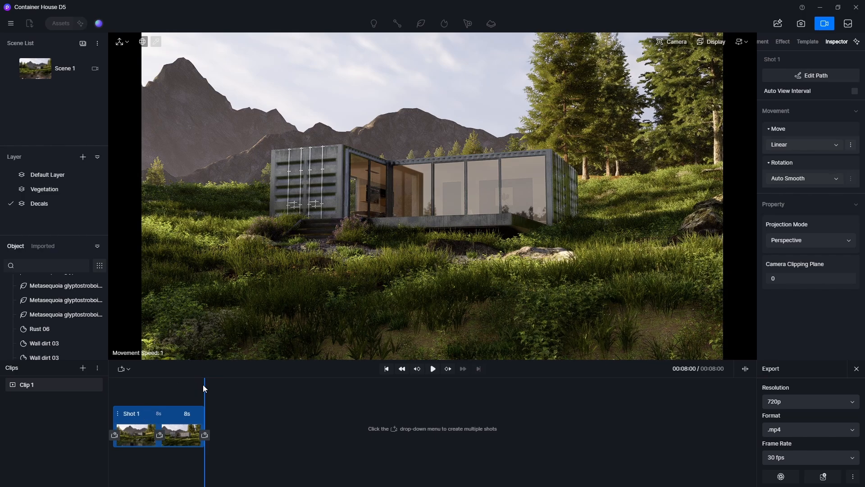
{"action": "left_click", "coordinate": [71, 386]}
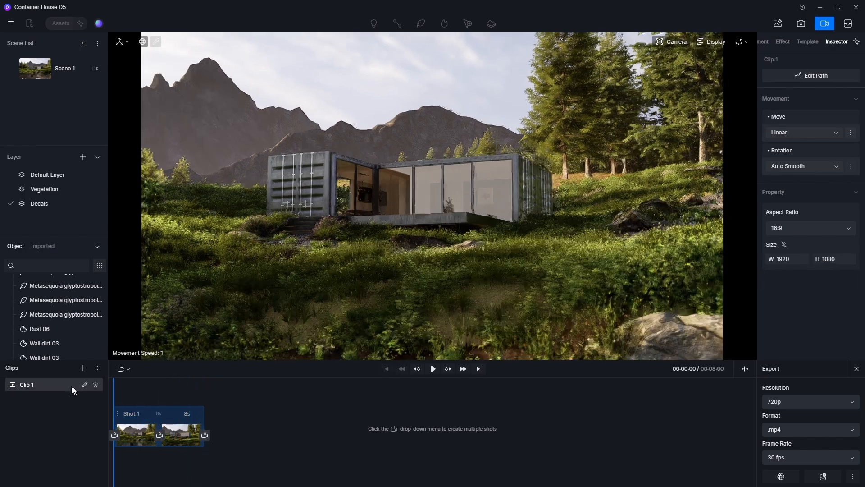
{"action": "left_click", "coordinate": [432, 369]}
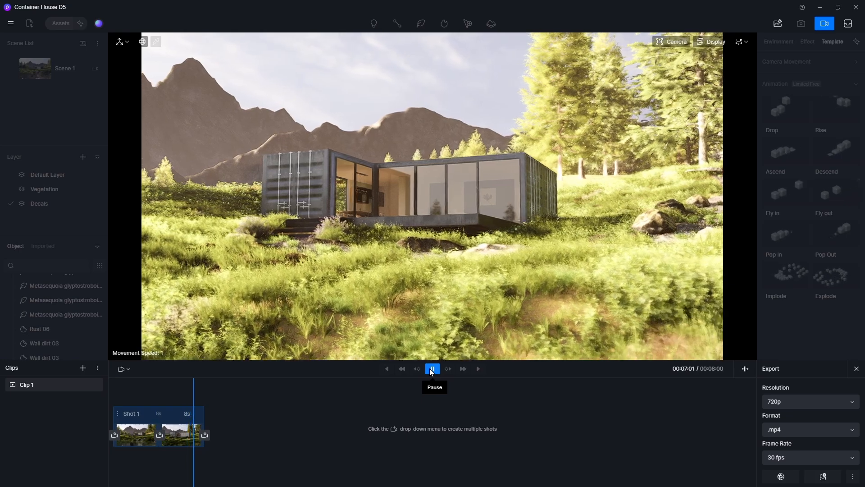
{"action": "left_click", "coordinate": [431, 369]}
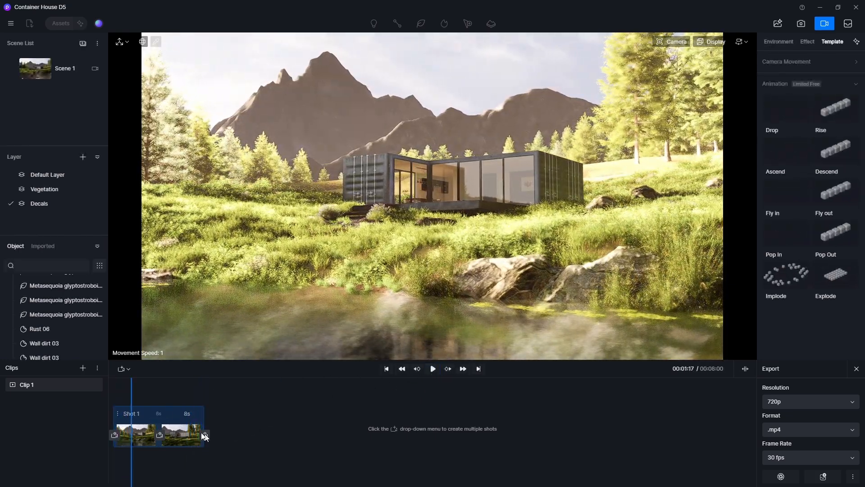
Set Shot 1's rotation interpolation to Linear and play the clip to check the motion.
{"action": "left_click", "coordinate": [174, 419]}
{"action": "left_click", "coordinate": [817, 178]}
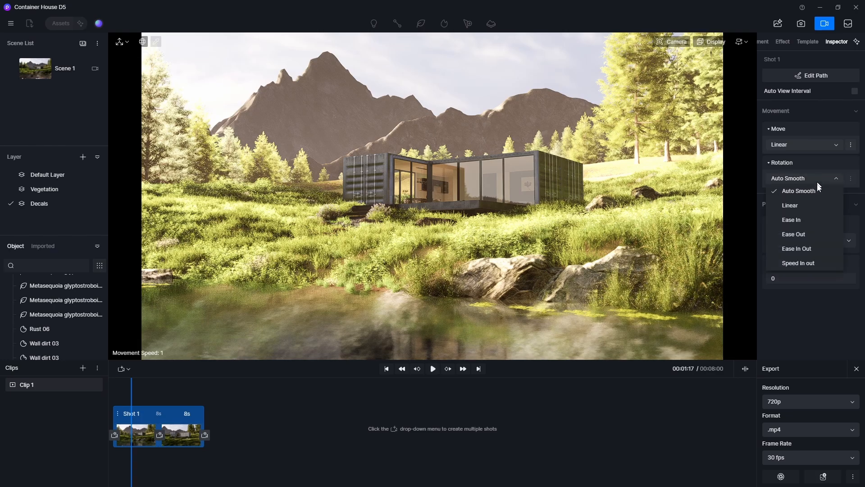
{"action": "left_click", "coordinate": [810, 206]}
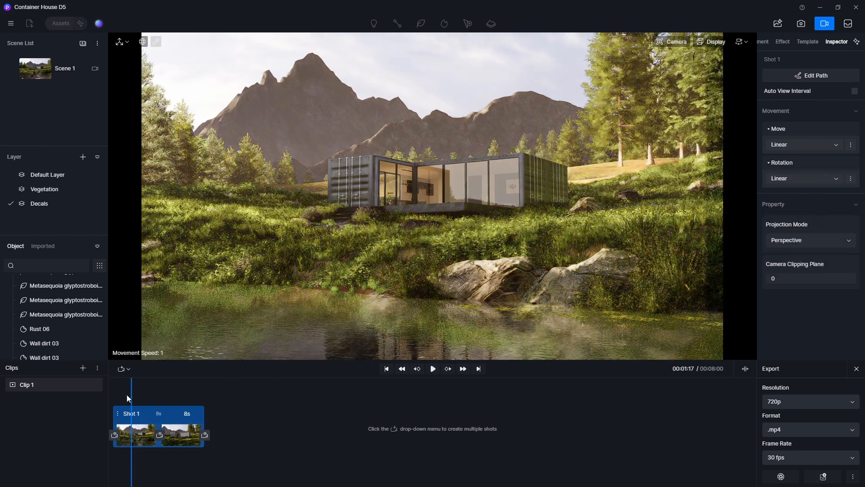
{"action": "left_click", "coordinate": [126, 393]}
{"action": "left_click", "coordinate": [433, 370]}
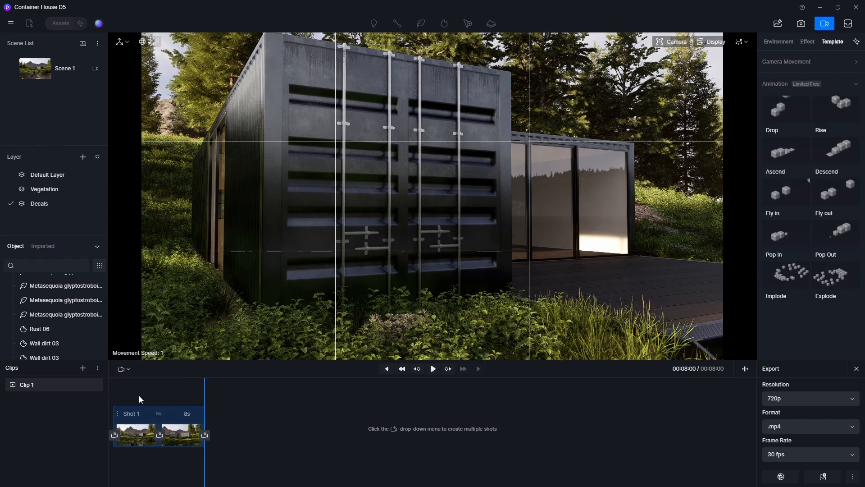
Start Shot 2 from the container's door-end view, then fly to the deck facing the glazed bedroom wall and add that view.
{"action": "left_click", "coordinate": [204, 434]}
{"action": "left_click", "coordinate": [228, 433]}
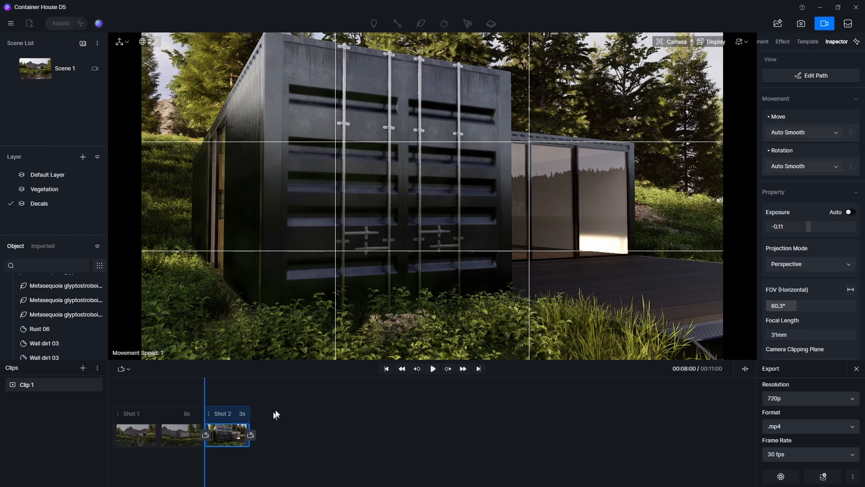
{"action": "key", "text": "w"}
{"action": "key", "text": "d"}
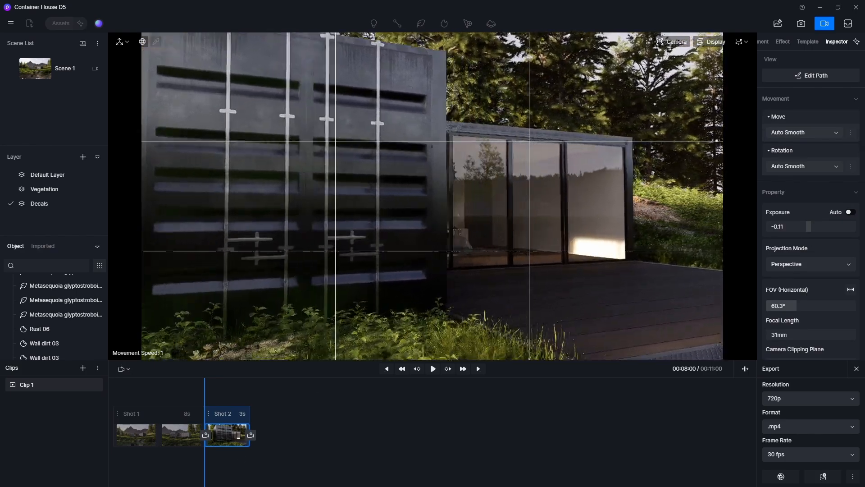
{"action": "key", "text": "d"}
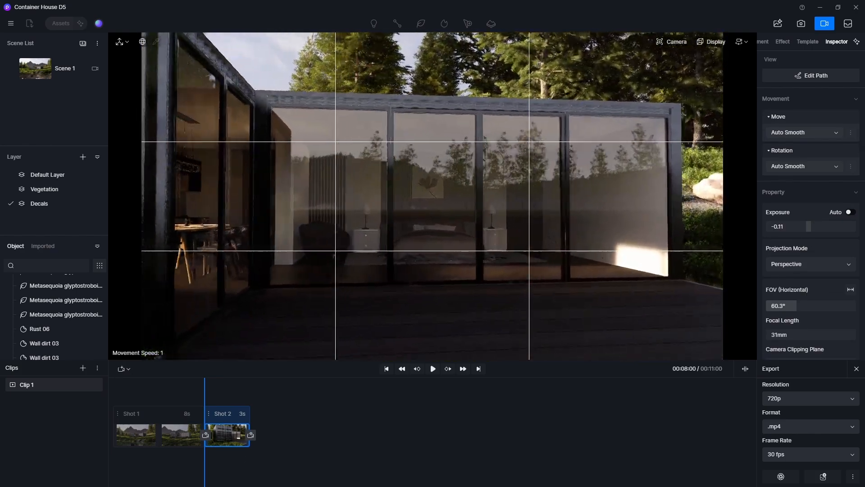
{"action": "key", "text": "s"}
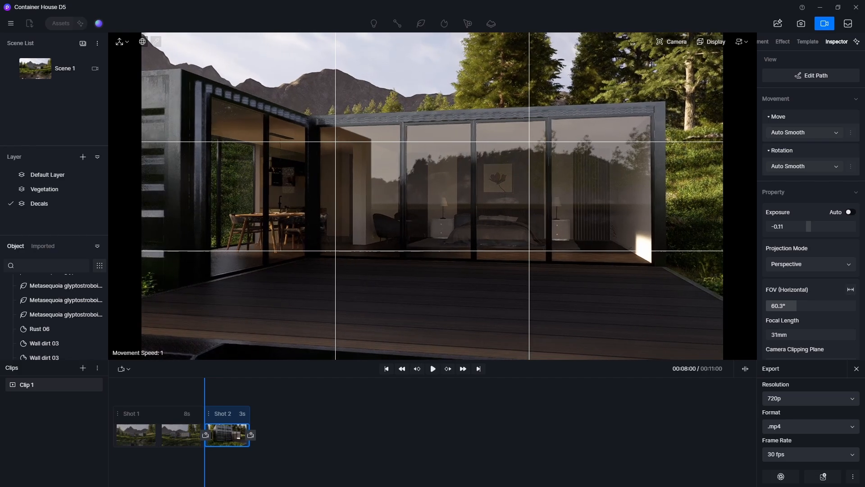
{"action": "key", "text": "w"}
{"action": "key", "text": "a"}
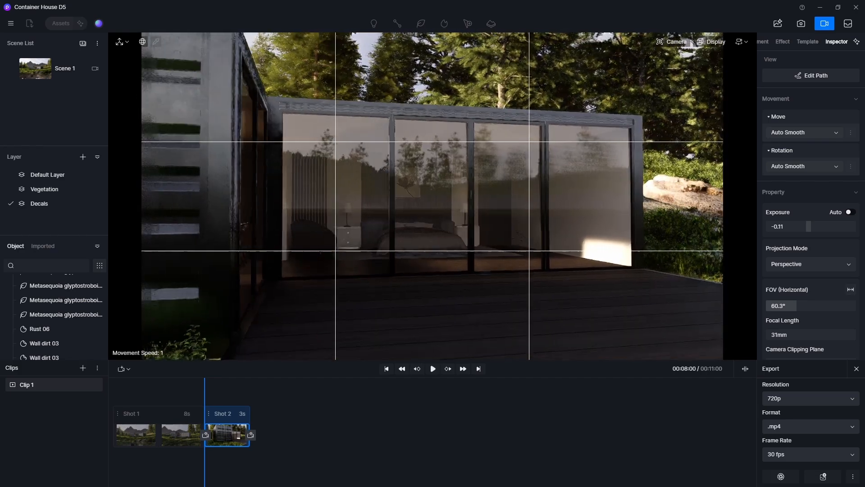
{"action": "key", "text": "a"}
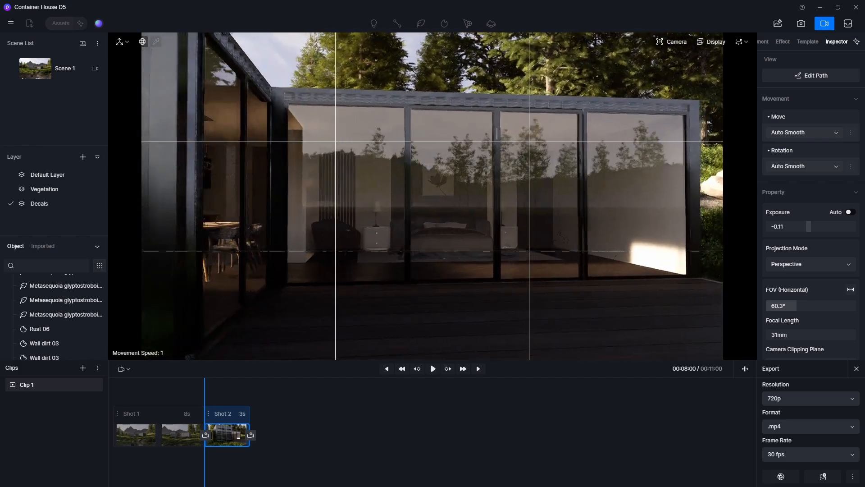
{"action": "key", "text": "d"}
{"action": "key", "text": "w"}
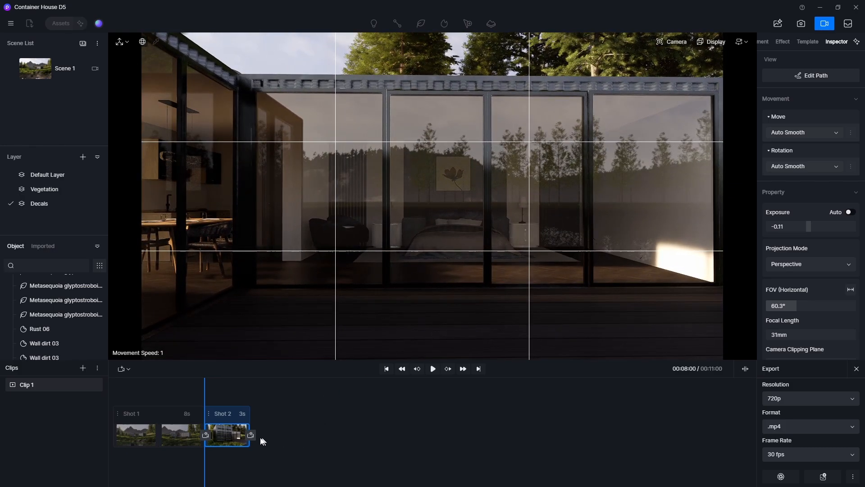
{"action": "left_click", "coordinate": [251, 434]}
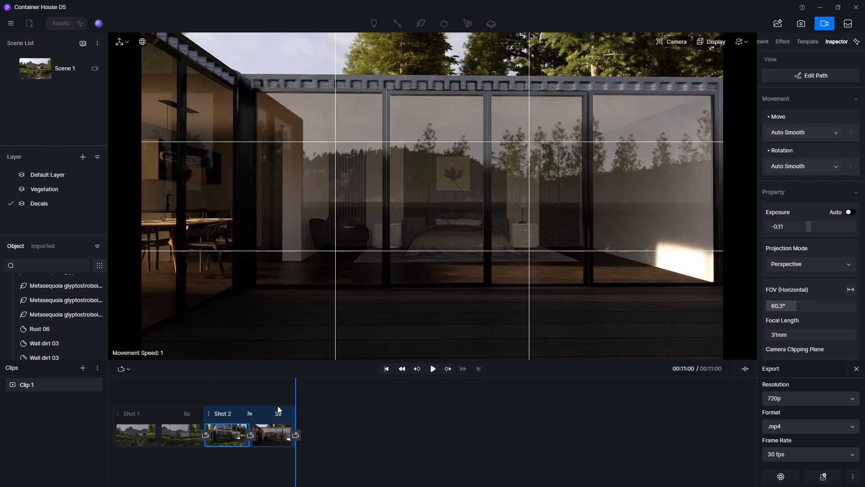
Set the Shot 2 duration to 8 s and move the playhead back to the start of the shot.
{"action": "double_click", "coordinate": [278, 413]}
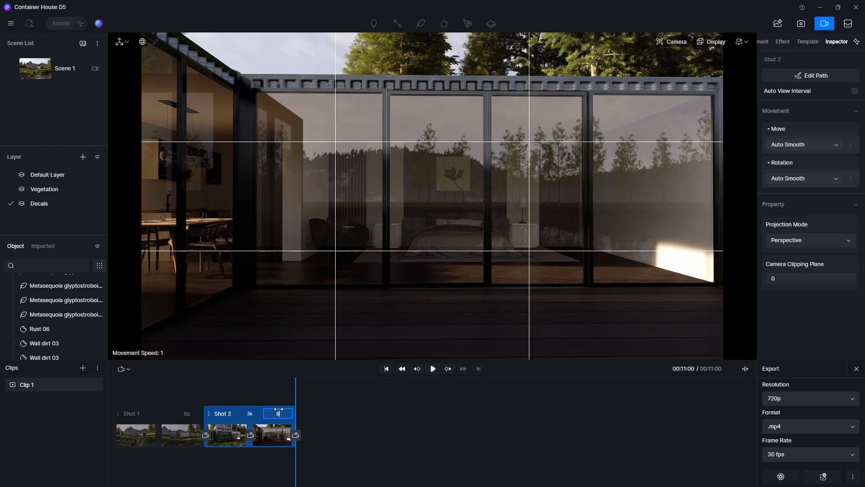
{"action": "left_click", "coordinate": [204, 380]}
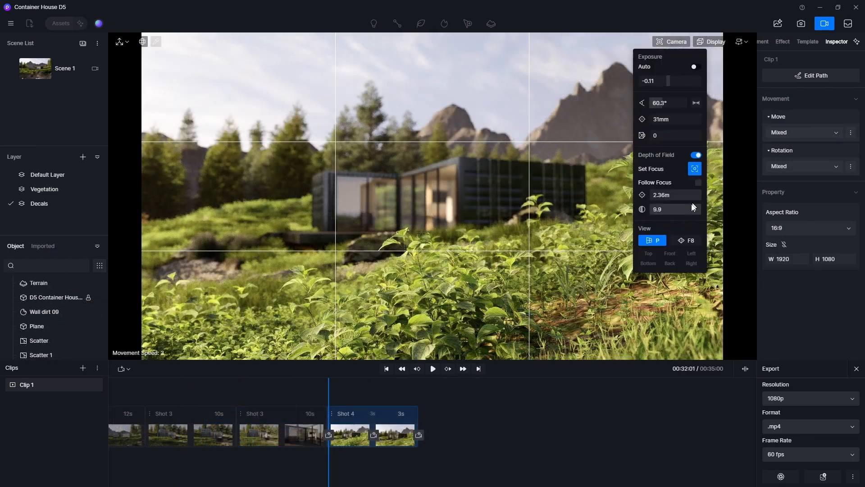
Raise the depth of field blur to 10, then insert a middle view in Shot 4 focused on the foreground plants at 1.971 m.
{"action": "left_click_drag", "start_coordinate": [692, 207], "coordinate": [667, 209]}
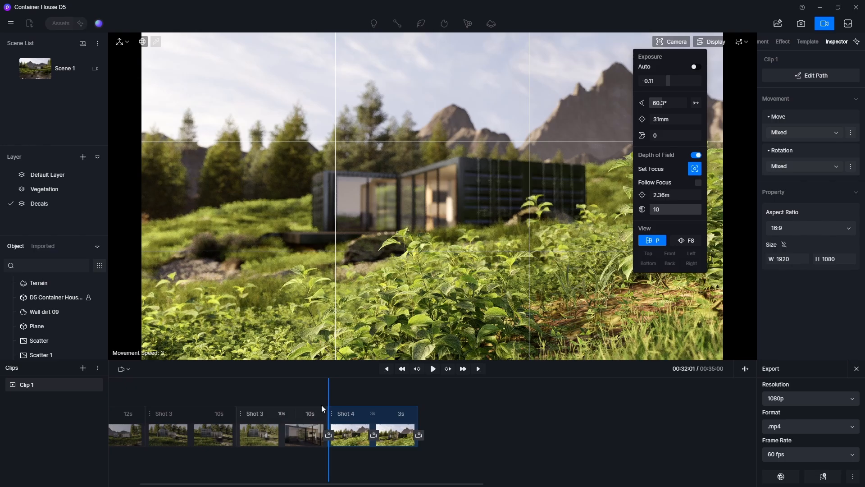
{"action": "left_click_drag", "start_coordinate": [322, 409], "coordinate": [372, 402]}
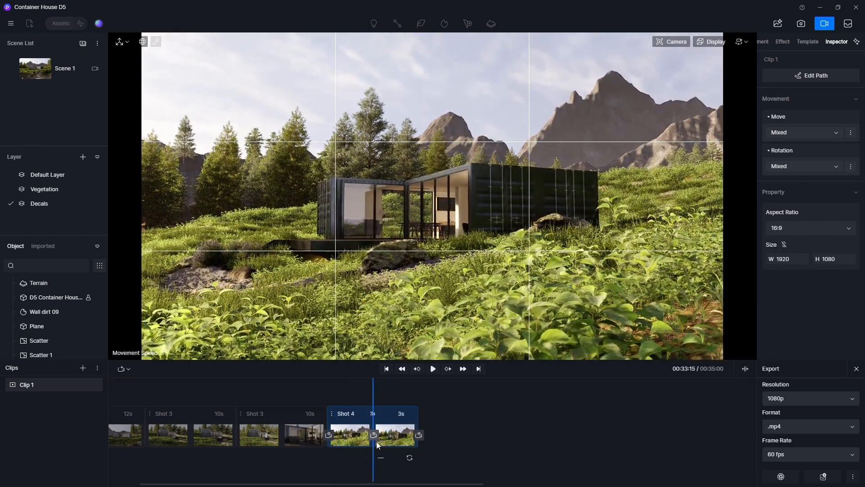
{"action": "left_click", "coordinate": [374, 435]}
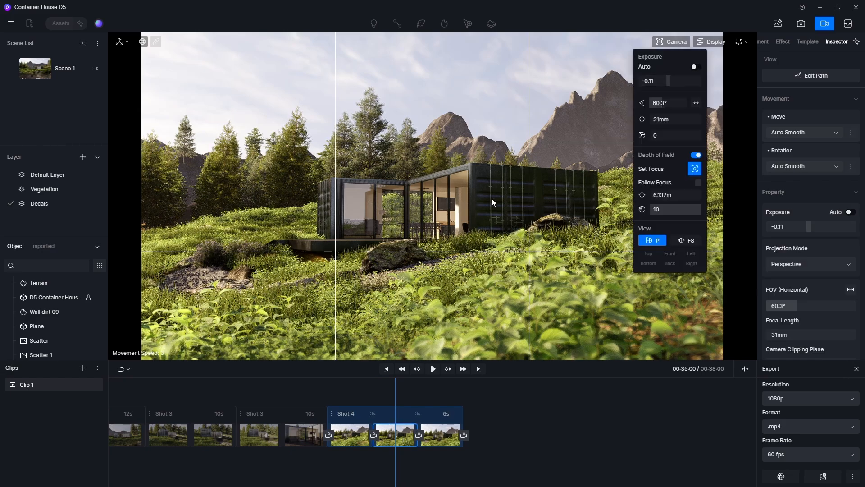
{"action": "left_click_drag", "start_coordinate": [492, 199], "coordinate": [287, 204]}
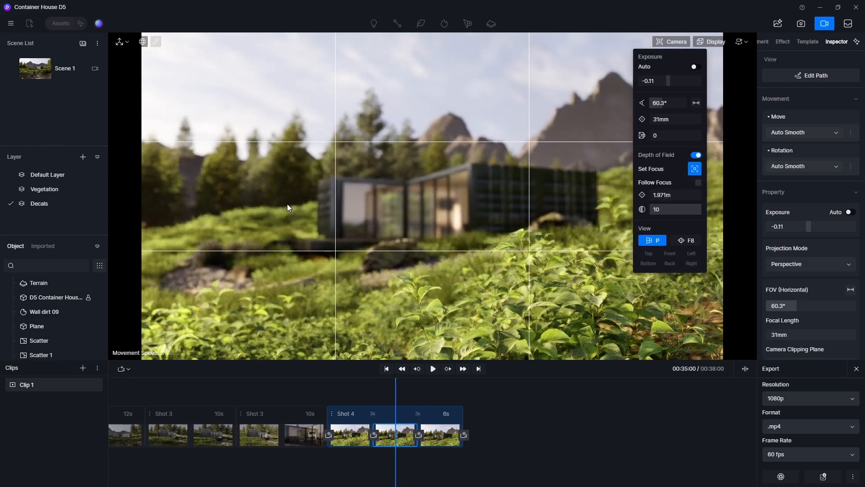
Lower Shot 4's first view and pull it back behind the foreground plants, then update the saved view.
{"action": "left_click", "coordinate": [349, 429]}
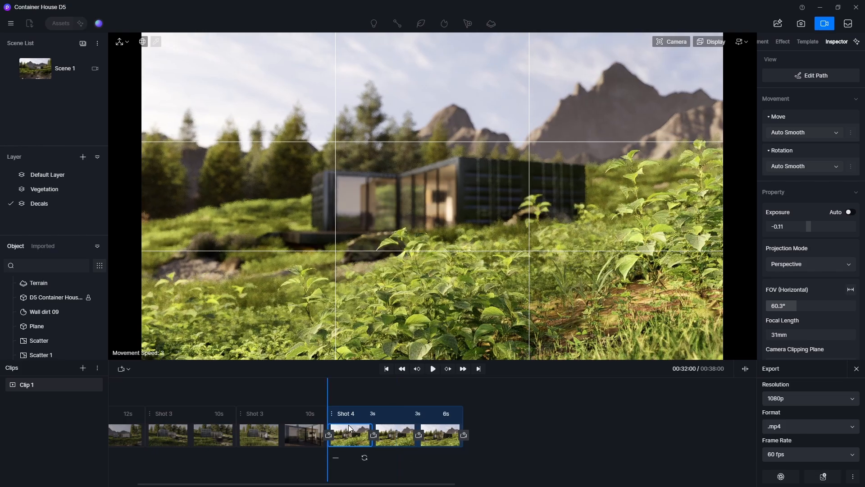
{"action": "key", "text": "d"}
{"action": "key", "text": "s"}
{"action": "key", "text": "q"}
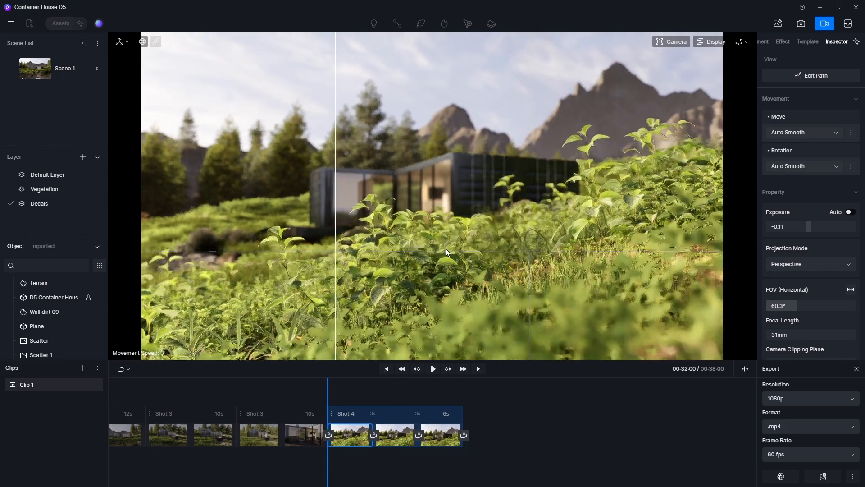
{"action": "left_click", "coordinate": [364, 458]}
Set the Shot 4 duration to 8 s and play it back to check the focus change.
{"action": "left_click", "coordinate": [450, 412]}
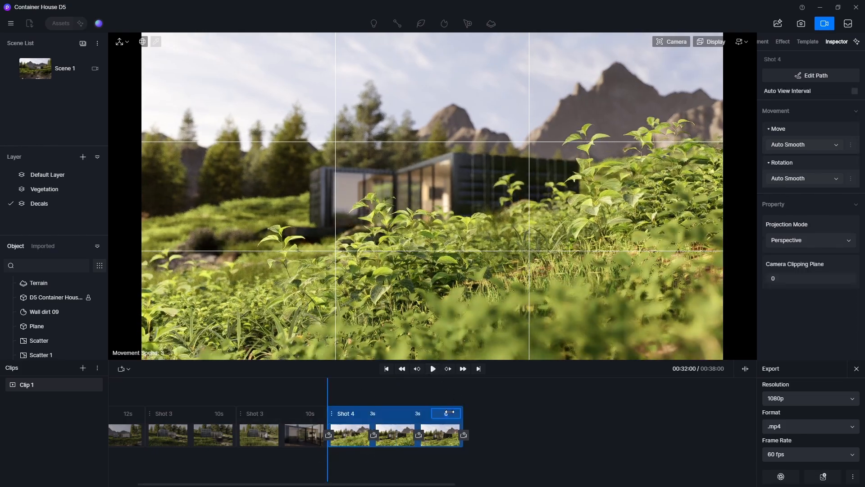
{"action": "type", "text": "8"}
{"action": "key", "text": "Return"}
{"action": "left_click", "coordinate": [433, 368]}
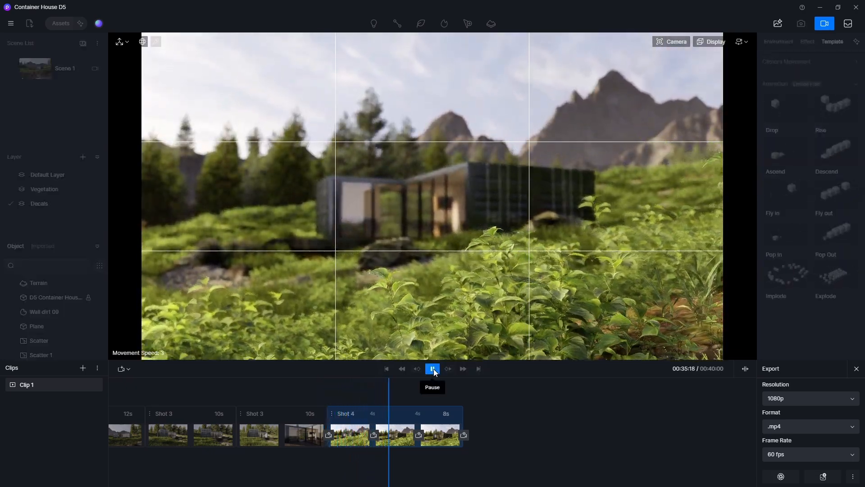
{"action": "left_click", "coordinate": [432, 369]}
{"action": "left_click_drag", "start_coordinate": [419, 395], "coordinate": [437, 398]}
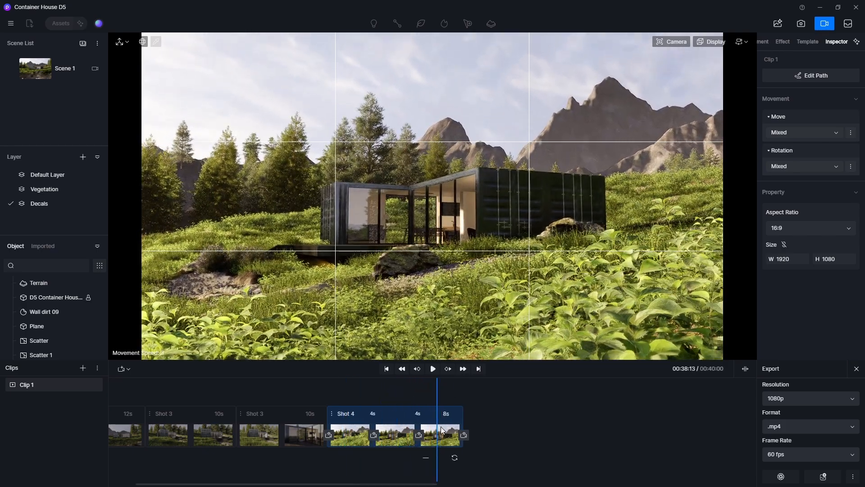
Set Clip 1's movement interpolation to Linear and its rotation to Auto Smooth, then play back the shot.
{"action": "left_click", "coordinate": [810, 144]}
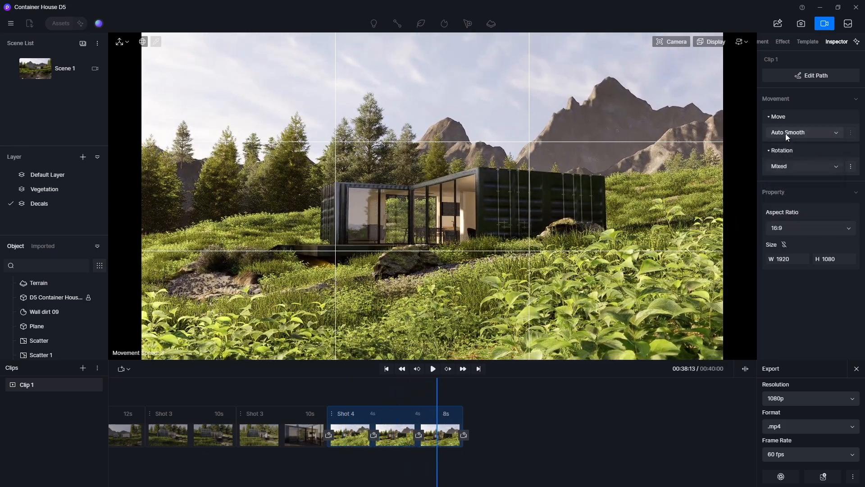
{"action": "left_click", "coordinate": [785, 134]}
{"action": "left_click", "coordinate": [791, 159]}
{"action": "left_click", "coordinate": [804, 179]}
{"action": "left_click", "coordinate": [433, 369]}
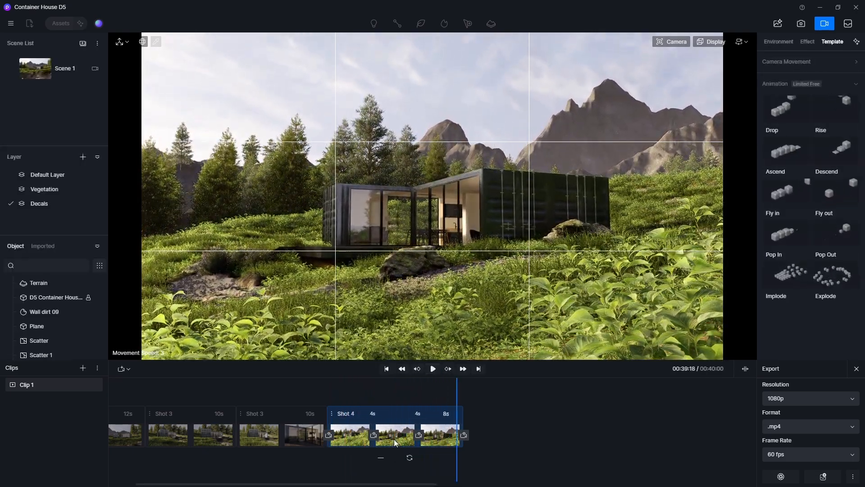
Replay Shot 4 from its beginning to check the transition from foreground plants to house.
{"action": "left_click", "coordinate": [393, 438]}
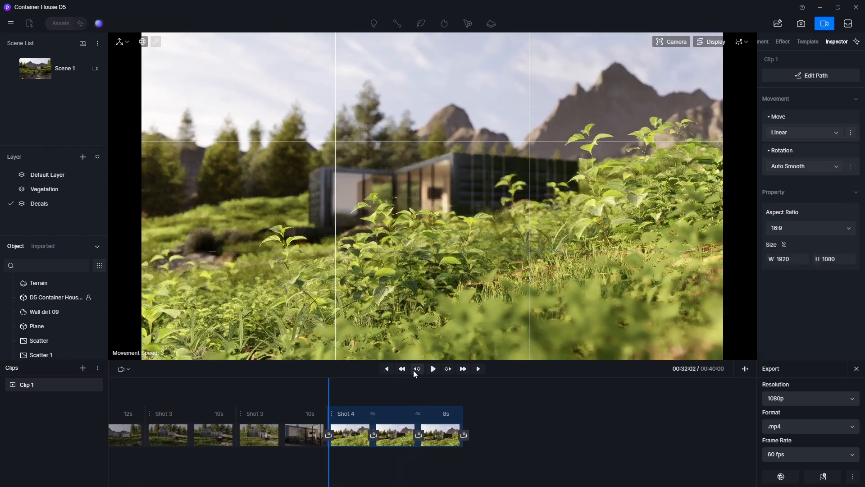
{"action": "left_click", "coordinate": [433, 369]}
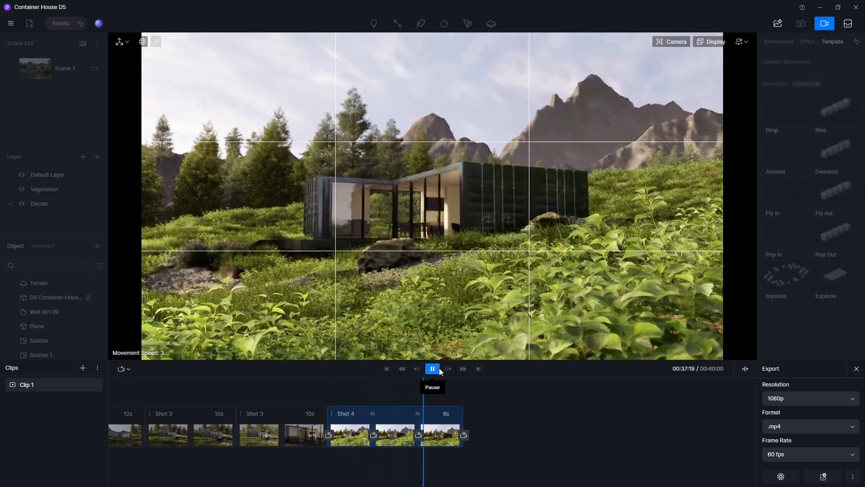
{"action": "left_click", "coordinate": [433, 369]}
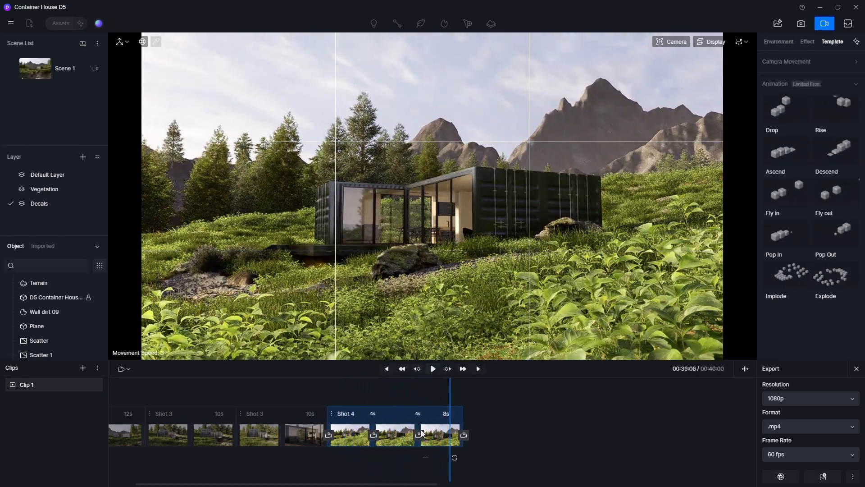
Try shortening Shot 4's second transition to 2 s.
{"action": "left_click_drag", "start_coordinate": [416, 414], "coordinate": [401, 413]}
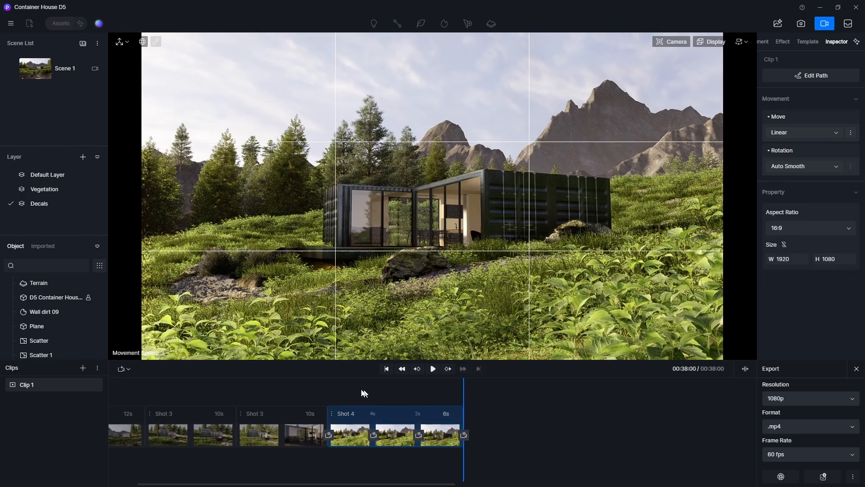
{"action": "left_click", "coordinate": [432, 368]}
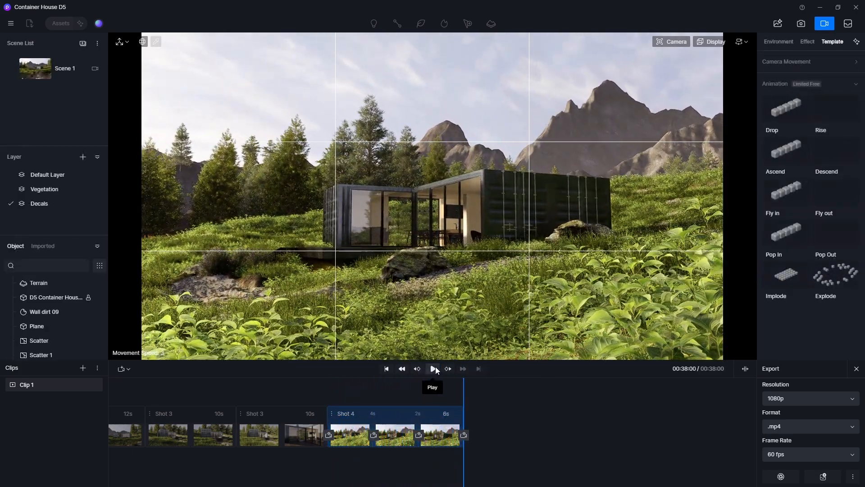
{"action": "left_click_drag", "start_coordinate": [418, 413], "coordinate": [492, 418]}
{"action": "left_click", "coordinate": [405, 435]}
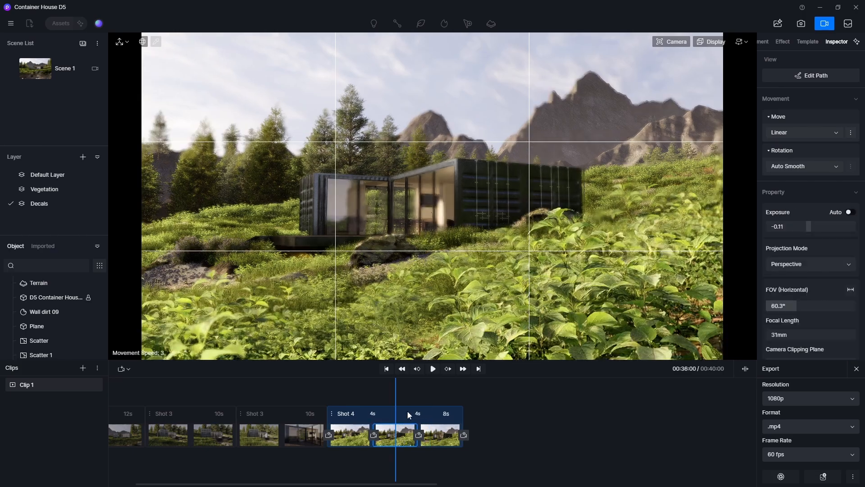
Play Shot 4 back repeatedly from its start to review the camera movement and the focus change onto the house.
{"action": "left_click", "coordinate": [341, 389]}
{"action": "left_click", "coordinate": [432, 371]}
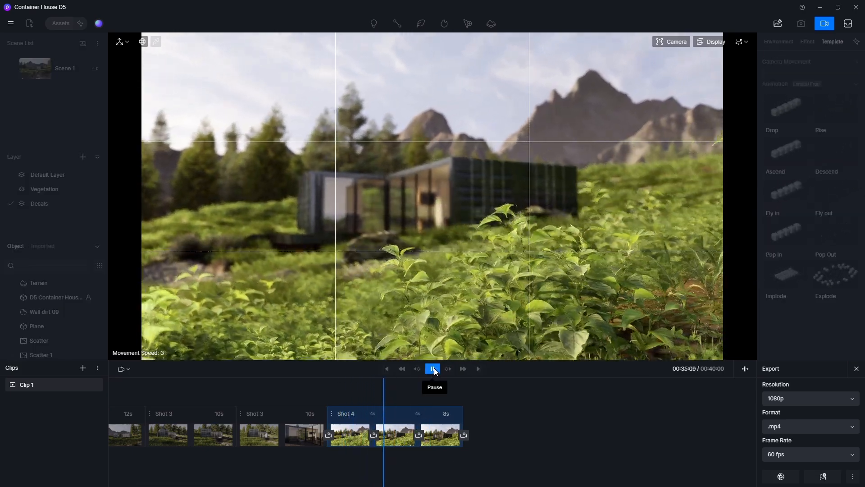
{"action": "left_click", "coordinate": [433, 370]}
{"action": "left_click", "coordinate": [444, 433]}
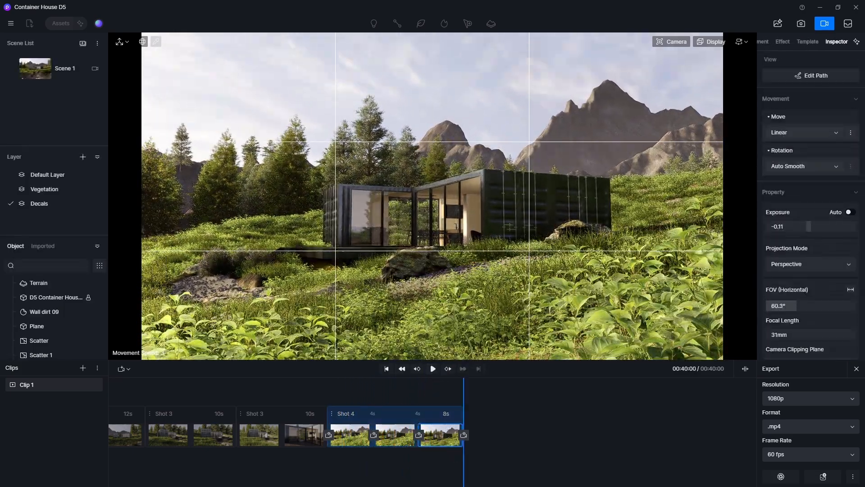
{"action": "left_click", "coordinate": [344, 389]}
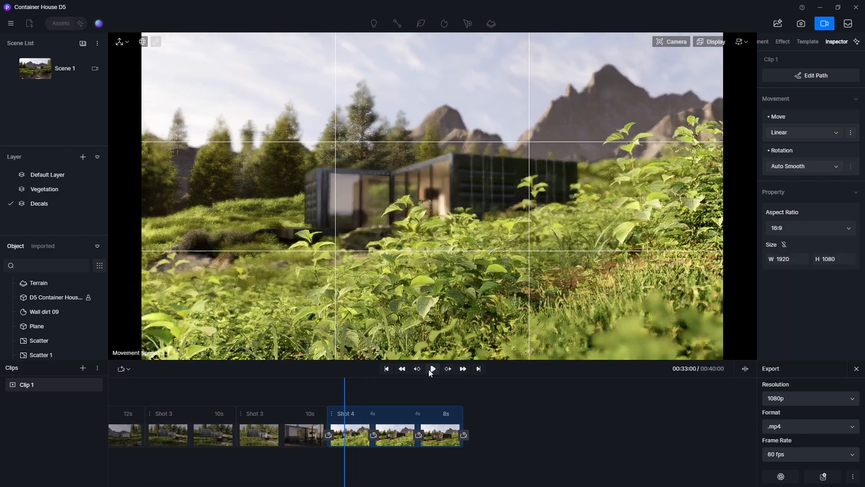
{"action": "left_click", "coordinate": [432, 370]}
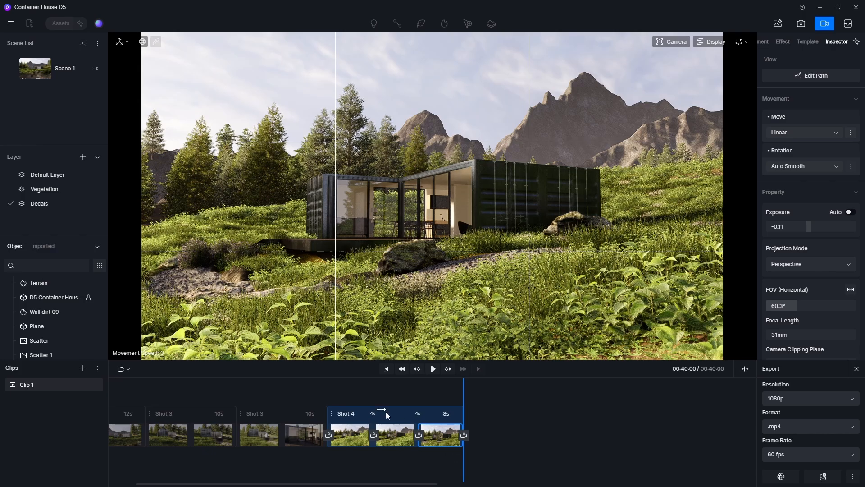
{"action": "left_click", "coordinate": [320, 390]}
{"action": "left_click", "coordinate": [433, 370]}
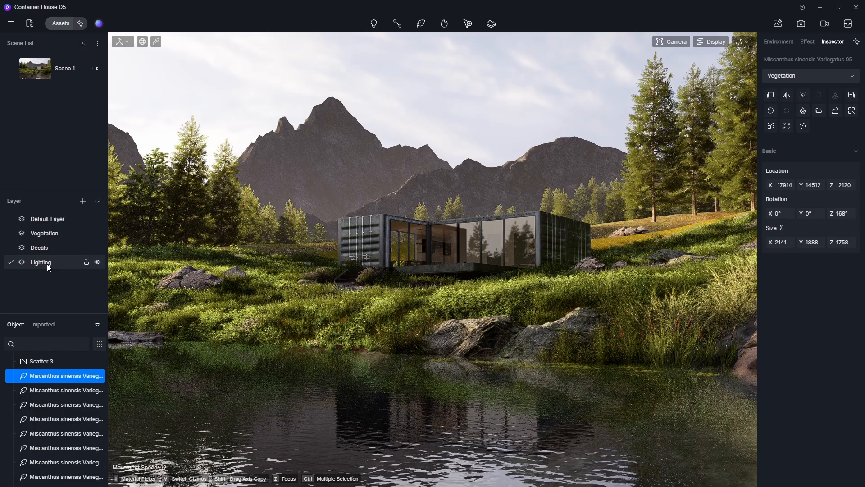
Place a spot light at the bedside lampshade, with an intensity of 81 lm and a colour temperature of 3400.
{"action": "key", "text": "w"}
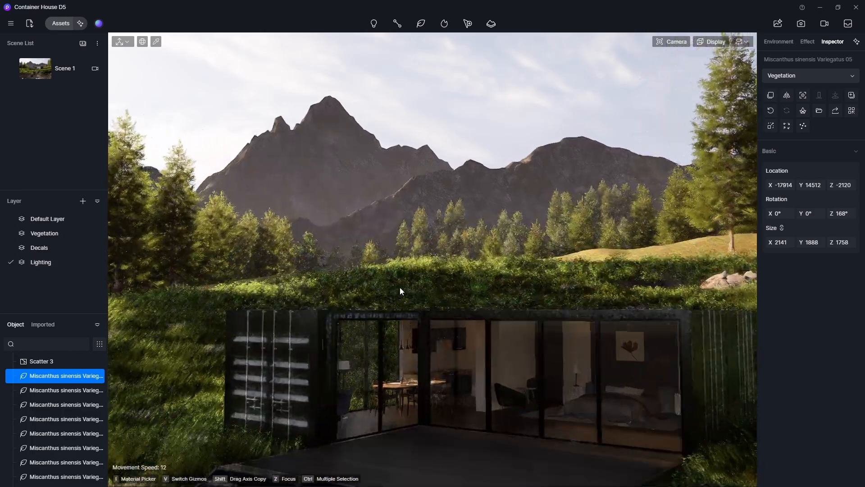
{"action": "right_click_drag", "start_coordinate": [400, 290], "coordinate": [382, 67]}
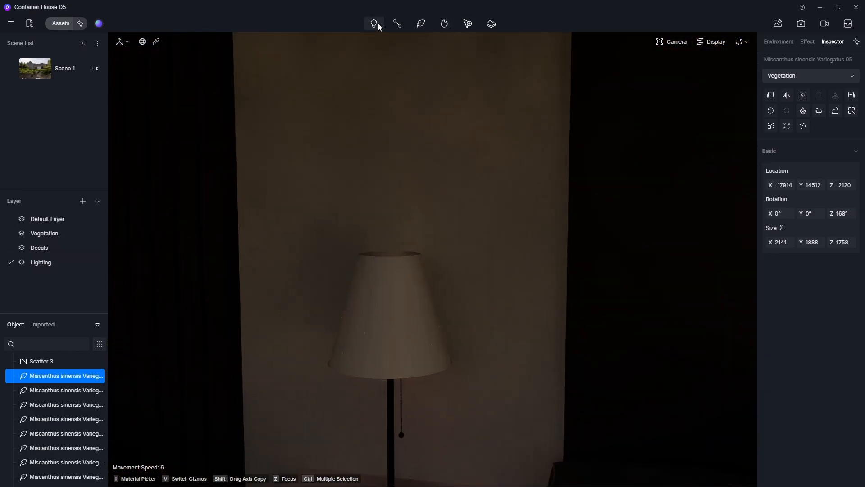
{"action": "left_click", "coordinate": [377, 23]}
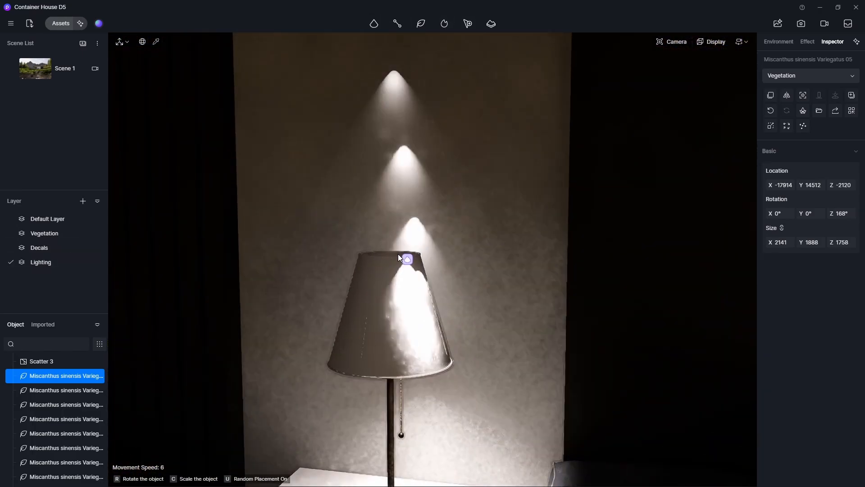
{"action": "left_click", "coordinate": [415, 58]}
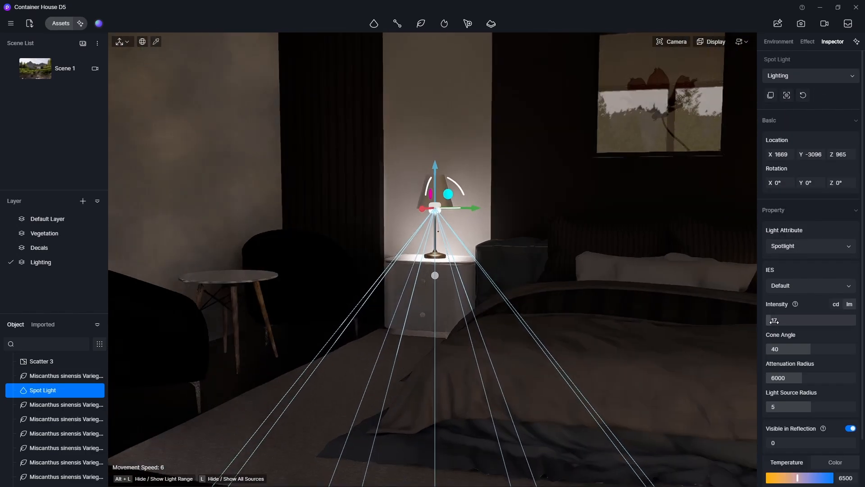
{"action": "left_click_drag", "start_coordinate": [802, 322], "coordinate": [790, 323]}
{"action": "scroll", "coordinate": [795, 405], "scroll_direction": "down", "scroll_amount": 2}
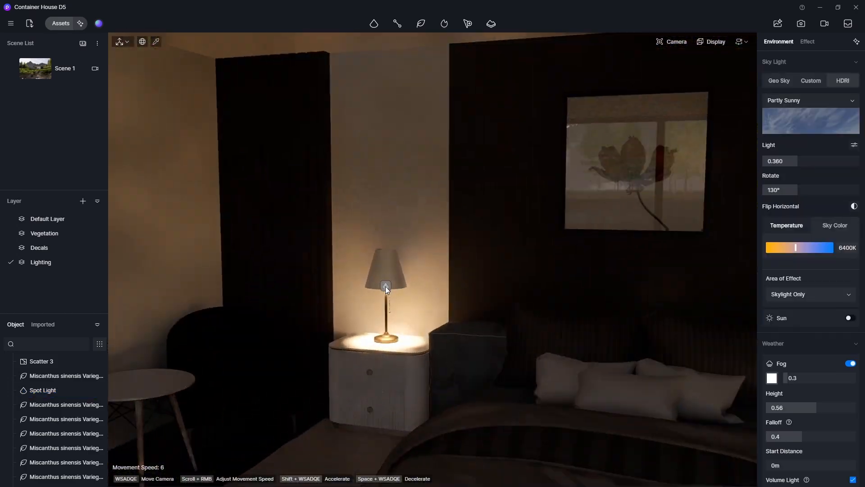
Set the lamp's spot light to cone angle 80, attenuation radius 604, light source radius 5.8 and intensity 49.5 lm.
{"action": "left_click", "coordinate": [386, 287]}
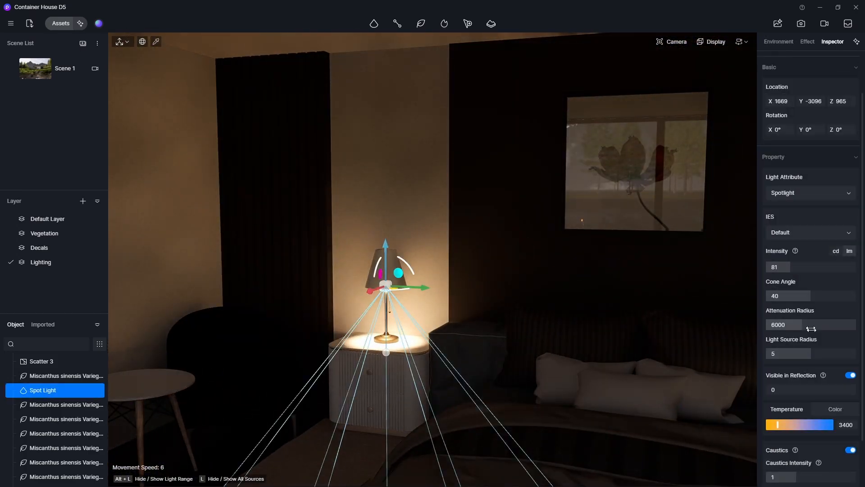
{"action": "left_click_drag", "start_coordinate": [811, 328], "coordinate": [772, 354]}
{"action": "key", "text": "w"}
{"action": "left_click_drag", "start_coordinate": [805, 296], "coordinate": [852, 297]}
{"action": "key", "text": "s"}
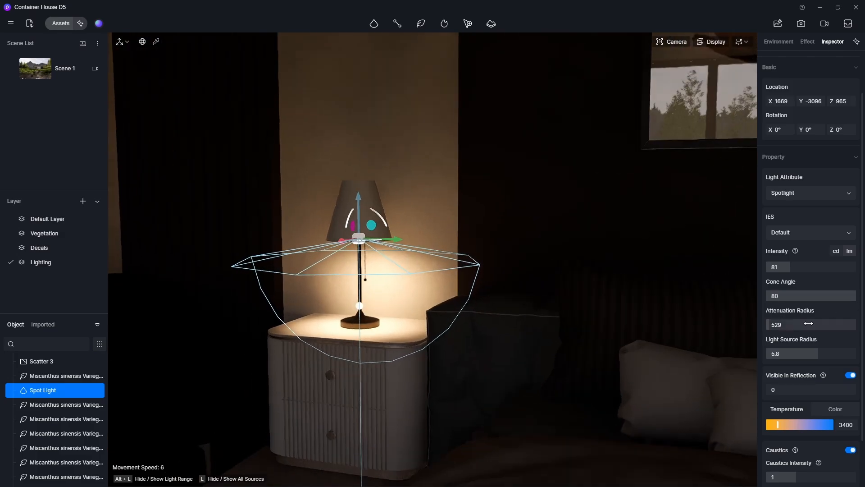
{"action": "left_click_drag", "start_coordinate": [807, 323], "coordinate": [787, 325]}
{"action": "left_click_drag", "start_coordinate": [797, 267], "coordinate": [788, 266]}
Copy the spot light to the top of the lampshade and turn it upward with an X rotation of 180°.
{"action": "key", "text": "s"}
{"action": "right_click_drag", "start_coordinate": [450, 275], "coordinate": [415, 256]}
{"action": "left_click_drag", "start_coordinate": [463, 237], "coordinate": [442, 240], "text": "shift"}
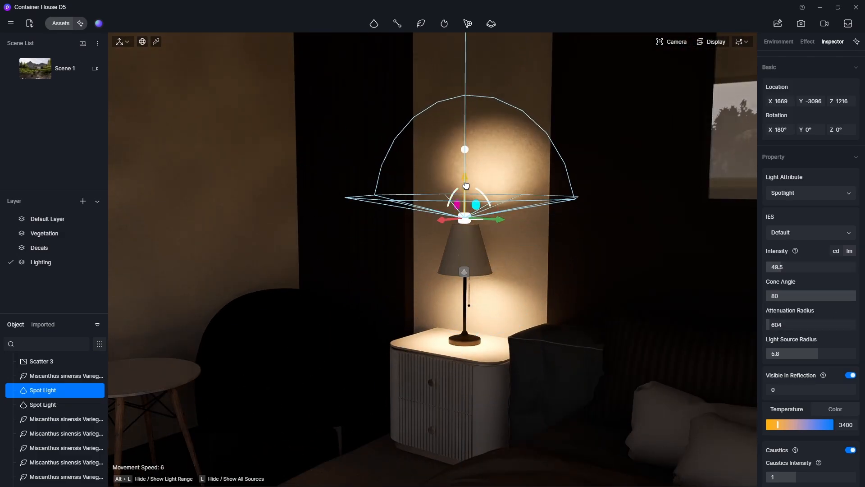
{"action": "left_click_drag", "start_coordinate": [464, 181], "coordinate": [464, 196]}
Set the upward spot light's attenuation radius to 1878 and cone angle to 38.5, and lower it into the lampshade.
{"action": "mouse_move", "coordinate": [774, 327]}
{"action": "left_mouse_down"}
{"action": "mouse_move", "coordinate": [793, 329]}
{"action": "mouse_move", "coordinate": [781, 328]}
{"action": "left_mouse_up"}
{"action": "key", "text": "s"}
{"action": "left_click_drag", "start_coordinate": [835, 297], "coordinate": [787, 298]}
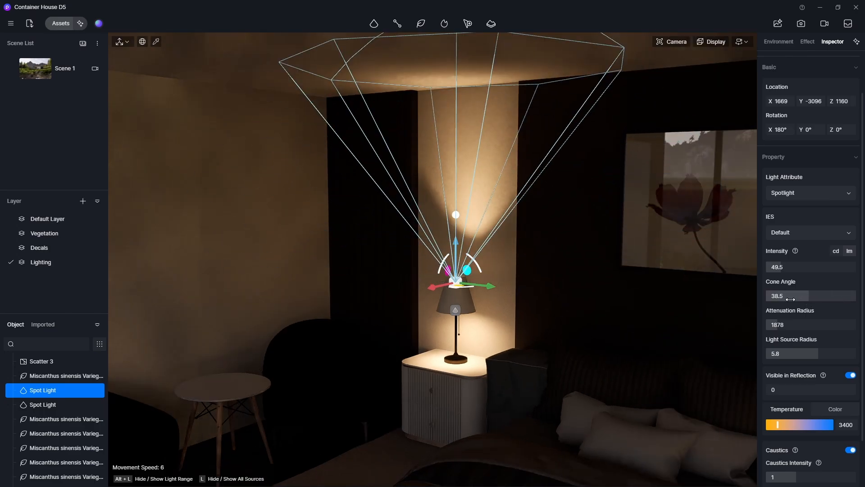
{"action": "right_click_drag", "start_coordinate": [523, 194], "coordinate": [524, 221]}
{"action": "key", "text": "w"}
{"action": "left_click_drag", "start_coordinate": [468, 219], "coordinate": [468, 214]}
Increase the softness of both the upward and downward spot lights in the bedside lamp.
{"action": "scroll", "coordinate": [811, 315], "scroll_direction": "down", "scroll_amount": 3}
{"action": "left_click_drag", "start_coordinate": [776, 448], "coordinate": [855, 453]}
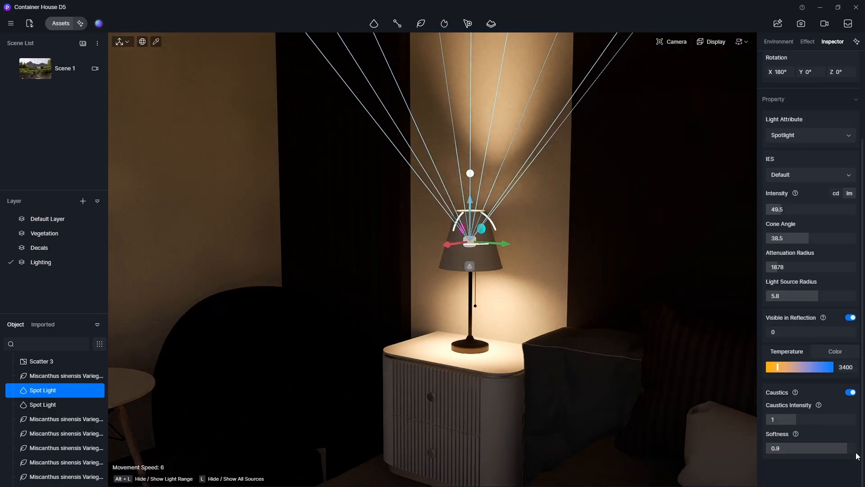
{"action": "left_click", "coordinate": [470, 266]}
{"action": "left_click_drag", "start_coordinate": [778, 448], "coordinate": [854, 448]}
Raise the upward spot light slightly within the lampshade and set its light source radius to 10.
{"action": "key", "text": "s"}
{"action": "right_click_drag", "start_coordinate": [405, 280], "coordinate": [428, 270]}
{"action": "key", "text": "Escape"}
{"action": "key", "text": "w"}
{"action": "left_click", "coordinate": [457, 258]}
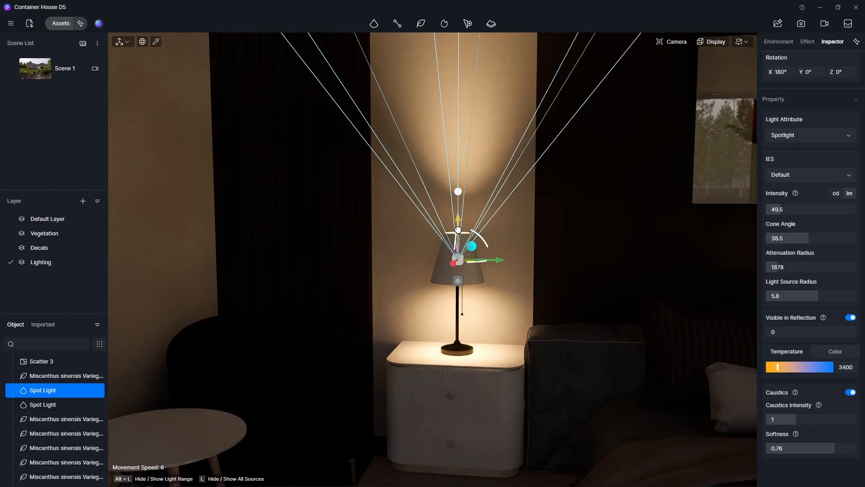
{"action": "mouse_move", "coordinate": [458, 218]}
{"action": "left_mouse_down"}
{"action": "mouse_move", "coordinate": [458, 227]}
{"action": "mouse_move", "coordinate": [459, 214]}
{"action": "left_mouse_up"}
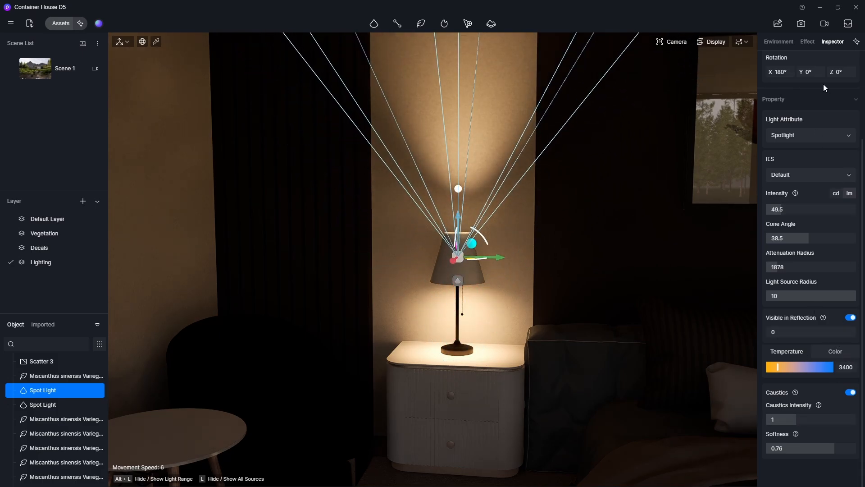
{"action": "scroll", "coordinate": [811, 274], "scroll_direction": "up", "scroll_amount": 3}
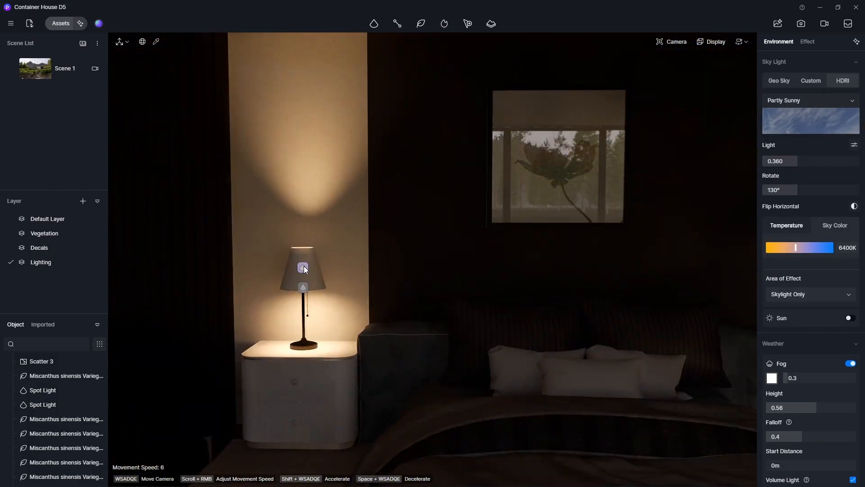
{"action": "left_click", "coordinate": [305, 267]}
{"action": "left_click", "coordinate": [834, 220]}
{"action": "left_click", "coordinate": [800, 233]}
{"action": "right_click_drag", "start_coordinate": [735, 231], "coordinate": [497, 246]}
{"action": "left_click", "coordinate": [811, 219]}
{"action": "left_click", "coordinate": [795, 248]}
Copy both spot lights of the bedside lamp across to the lamp on the other side of the bed.
{"action": "left_click", "coordinate": [394, 270], "text": "ctrl"}
{"action": "right_click_drag", "start_coordinate": [397, 272], "coordinate": [473, 266]}
{"action": "left_click_drag", "start_coordinate": [272, 253], "coordinate": [661, 268], "text": "shift"}
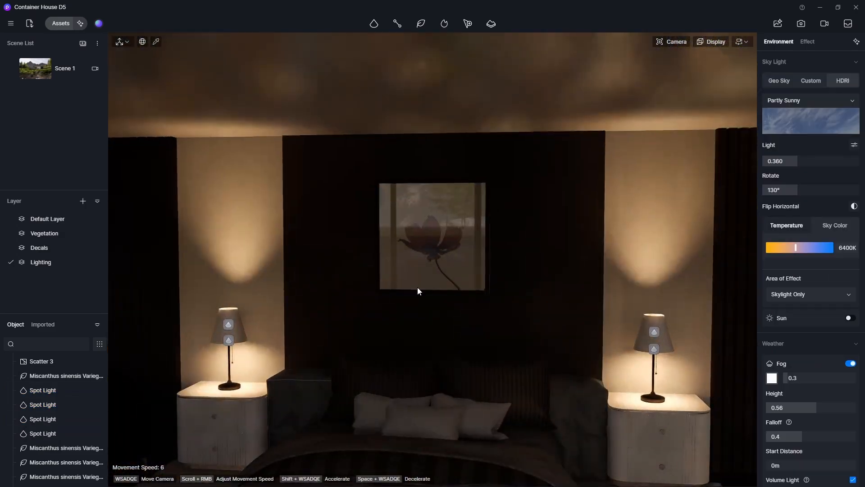
Select the upward spot lights in both bedside lamps and reduce their intensity together.
{"action": "left_click", "coordinate": [228, 324]}
{"action": "left_click", "coordinate": [229, 340], "text": "ctrl"}
{"action": "left_click", "coordinate": [666, 359]}
{"action": "left_click", "coordinate": [228, 325]}
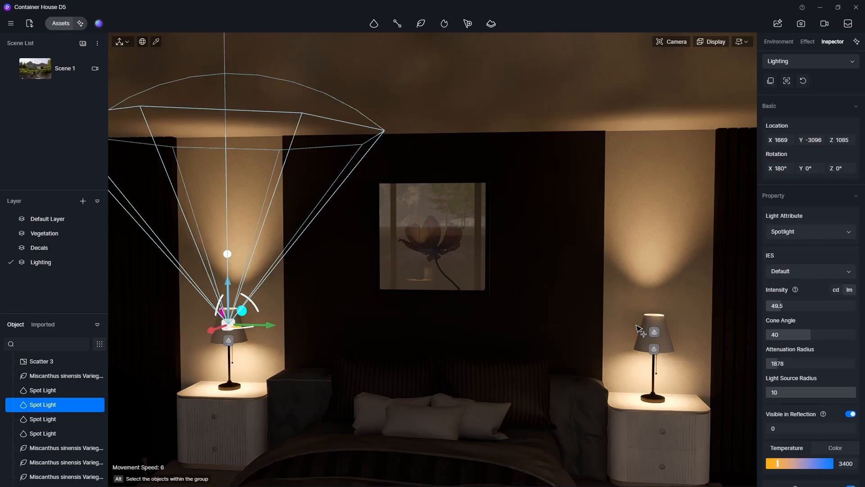
{"action": "left_click", "coordinate": [654, 332], "text": "ctrl"}
{"action": "left_click_drag", "start_coordinate": [792, 305], "coordinate": [775, 305]}
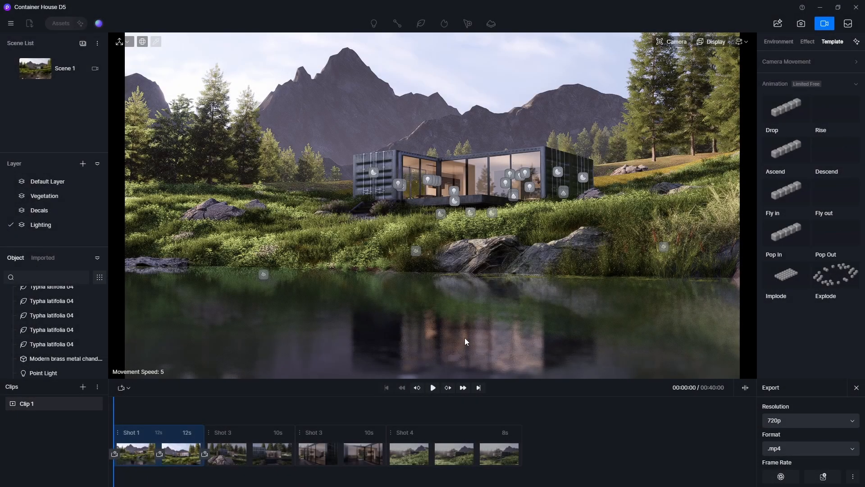
Review the clip's LUT and post-processing effect settings.
{"action": "left_click", "coordinate": [807, 42]}
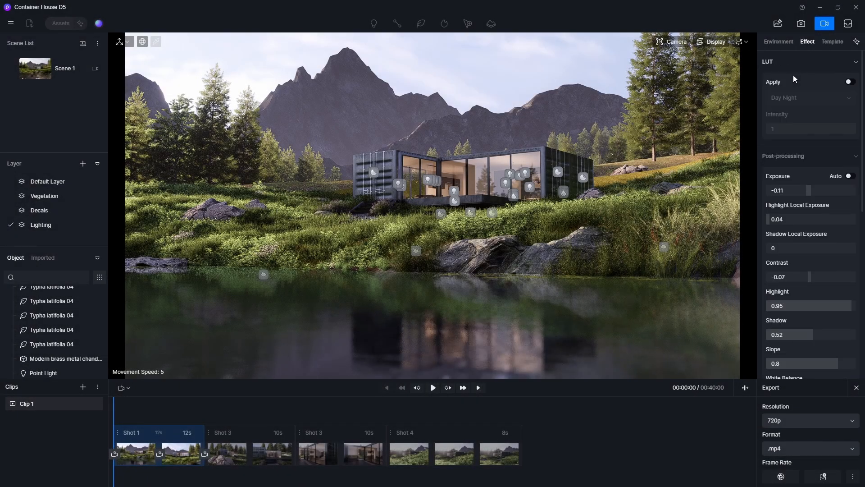
{"action": "scroll", "coordinate": [793, 207], "scroll_direction": "down", "scroll_amount": 3}
{"action": "scroll", "coordinate": [798, 258], "scroll_direction": "up", "scroll_amount": 5}
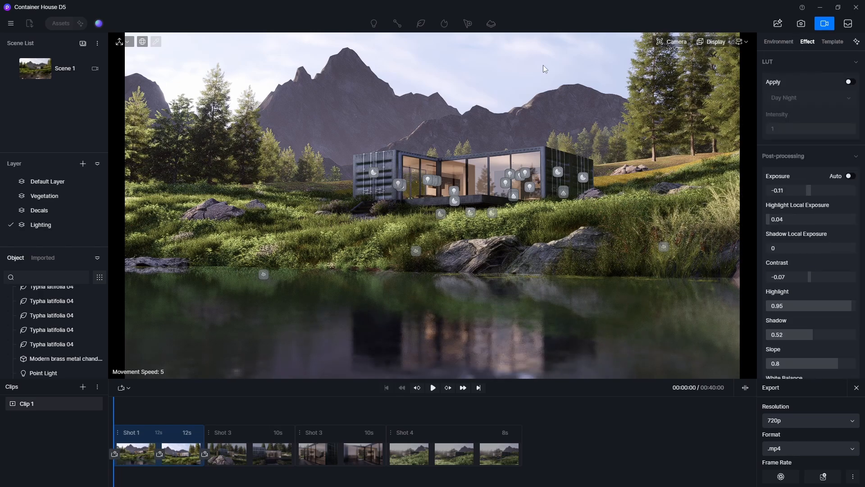
Browse the D5 Curated presets in Studio and try the Exterior-Sunny environment preset on the scene.
{"action": "left_click", "coordinate": [99, 23]}
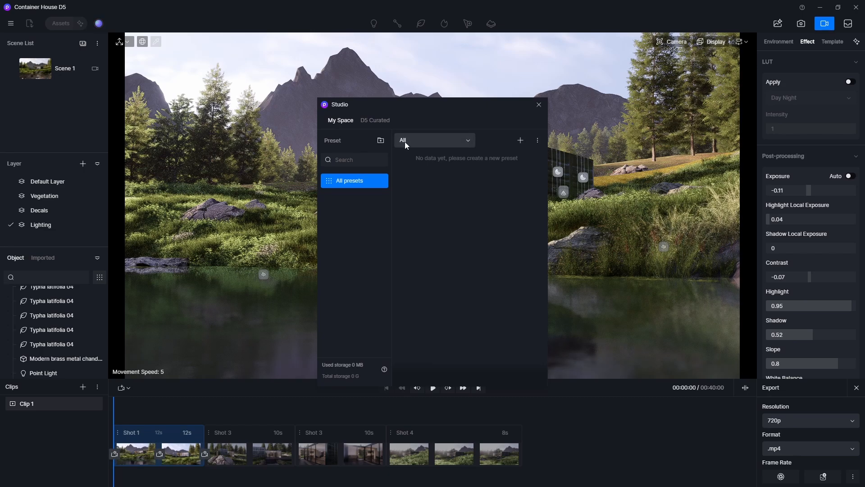
{"action": "left_click", "coordinate": [374, 120]}
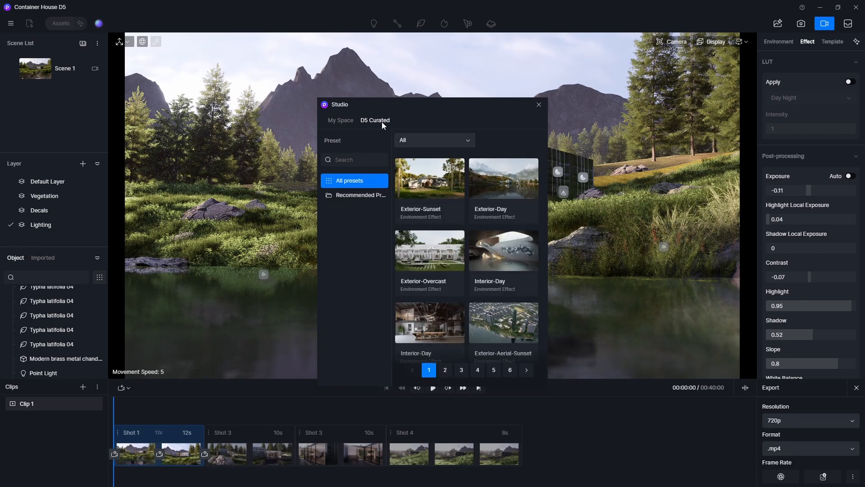
{"action": "scroll", "coordinate": [454, 229], "scroll_direction": "down", "scroll_amount": 3}
{"action": "scroll", "coordinate": [457, 264], "scroll_direction": "down", "scroll_amount": 2}
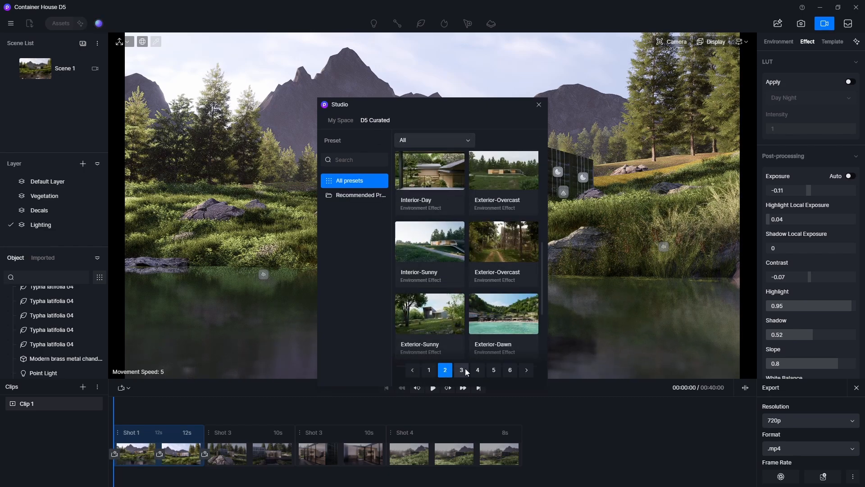
{"action": "left_click", "coordinate": [461, 369]}
{"action": "left_click", "coordinate": [494, 370]}
{"action": "left_click", "coordinate": [429, 178]}
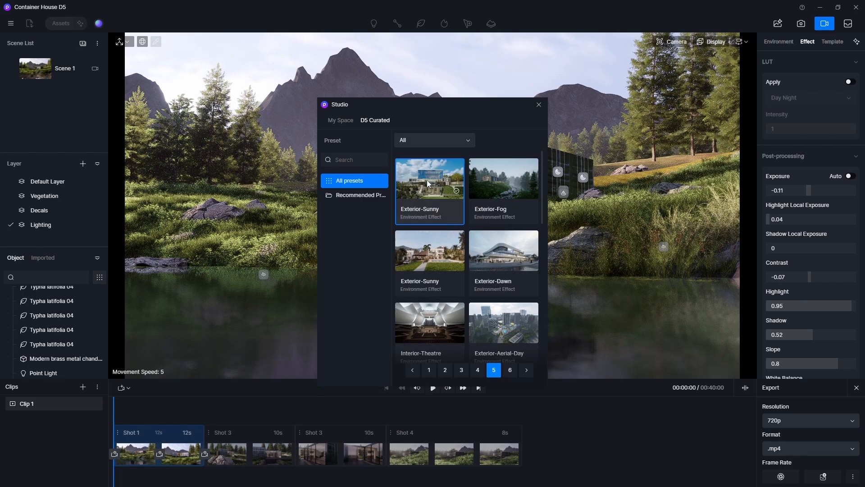
{"action": "left_click", "coordinate": [427, 183]}
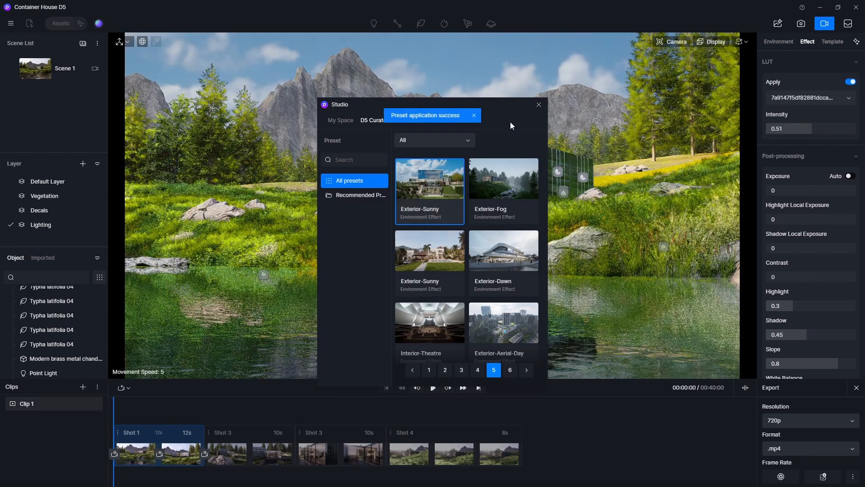
{"action": "left_click_drag", "start_coordinate": [496, 108], "coordinate": [357, 69]}
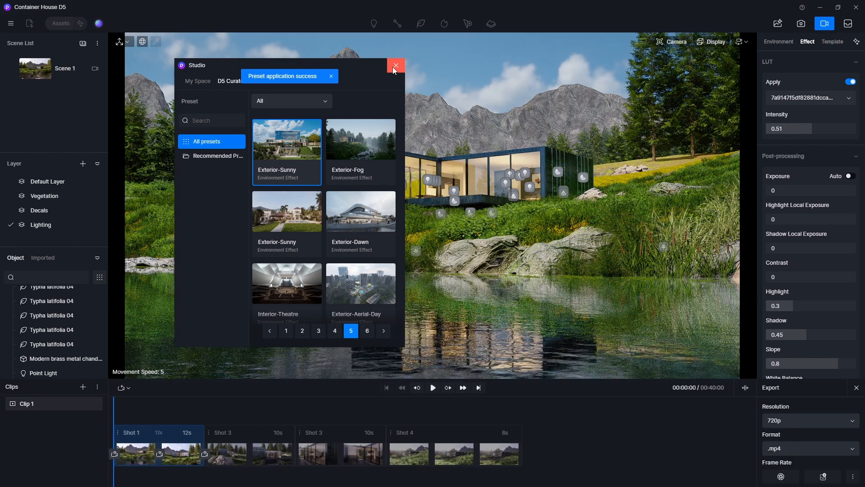
{"action": "left_click", "coordinate": [395, 66]}
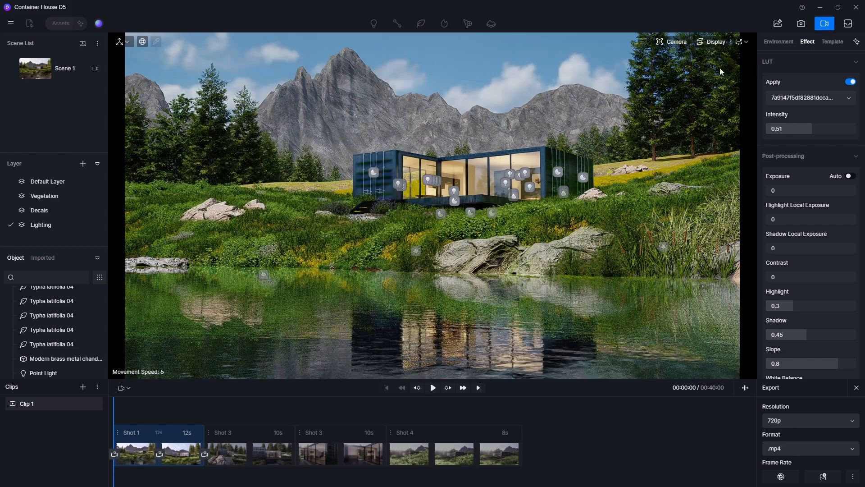
Open AI Atmosphere Match for matching the scene to a reference image.
{"action": "mouse_move", "coordinate": [856, 47]}
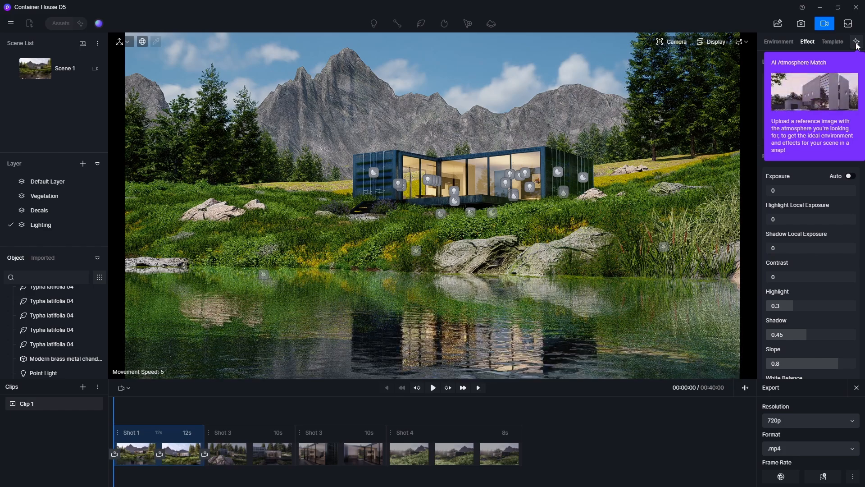
{"action": "left_click", "coordinate": [856, 44]}
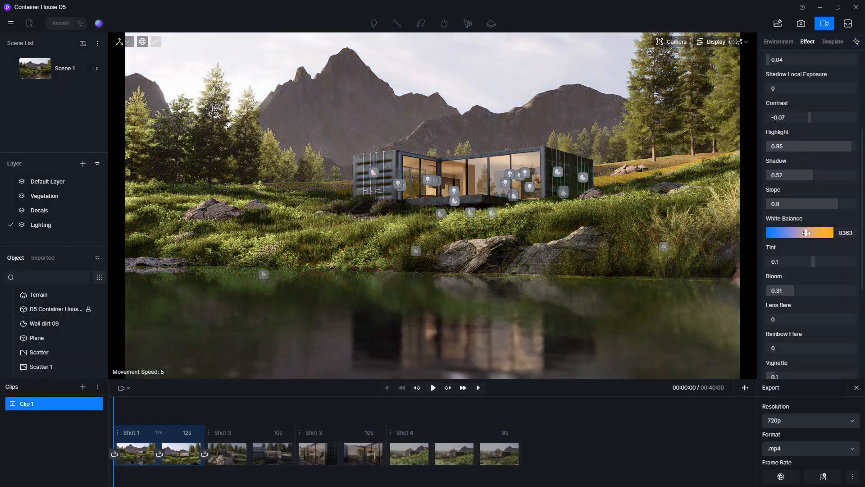
Cool the clip's white balance to 6575 and set its saturation to -0.11.
{"action": "left_click_drag", "start_coordinate": [806, 233], "coordinate": [800, 233]}
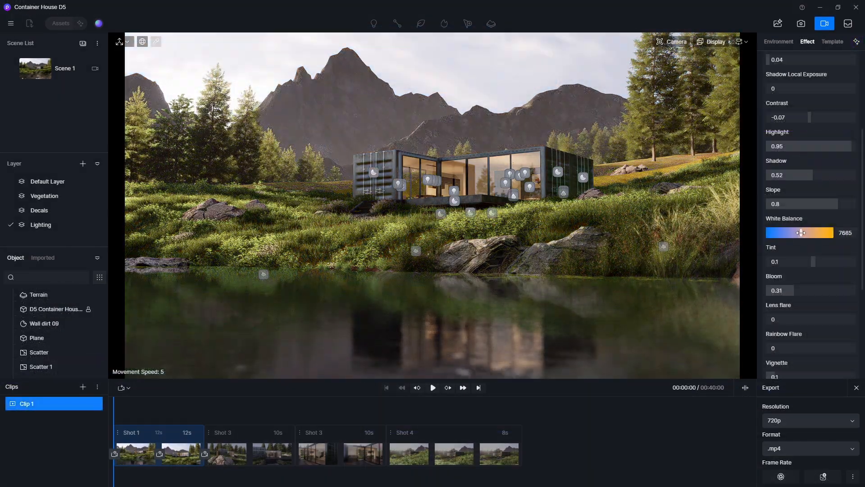
{"action": "scroll", "coordinate": [807, 280], "scroll_direction": "down", "scroll_amount": 5}
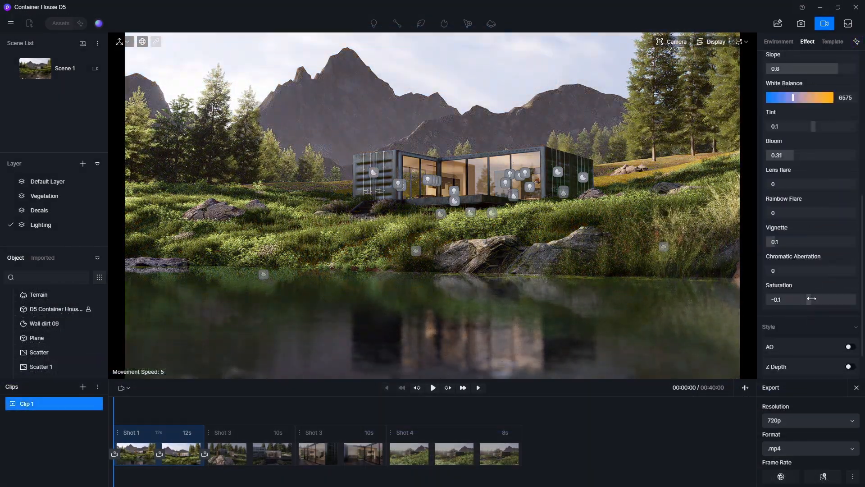
{"action": "left_click_drag", "start_coordinate": [802, 299], "coordinate": [808, 300]}
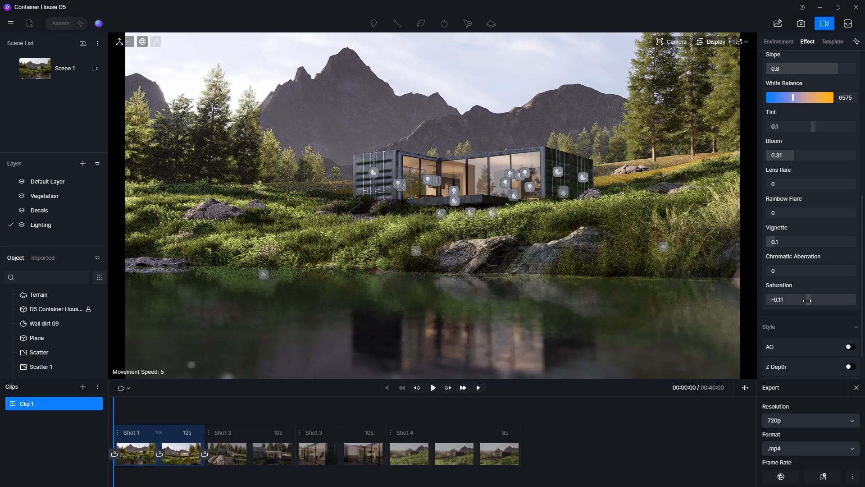
{"action": "scroll", "coordinate": [807, 297], "scroll_direction": "down", "scroll_amount": 2}
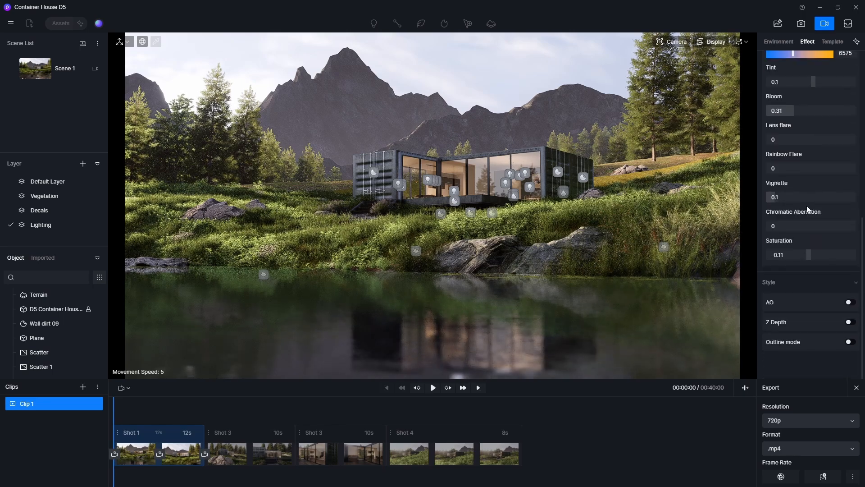
Fine-tune the clip's color balance with a tint of 0.19 and a white balance of 5959, checking the environment settings too.
{"action": "scroll", "coordinate": [806, 208], "scroll_direction": "up", "scroll_amount": 3}
{"action": "mouse_move", "coordinate": [812, 218]}
{"action": "left_mouse_down"}
{"action": "mouse_move", "coordinate": [828, 226]}
{"action": "mouse_move", "coordinate": [810, 221]}
{"action": "mouse_move", "coordinate": [818, 226]}
{"action": "left_mouse_up"}
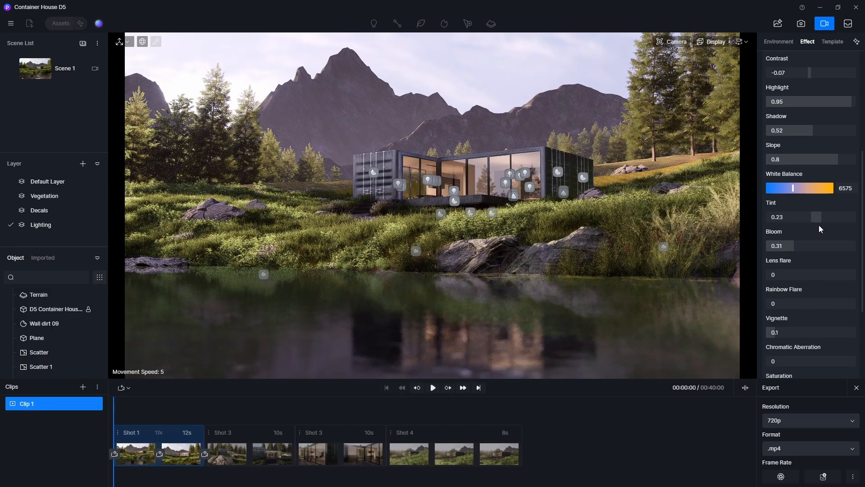
{"action": "left_click_drag", "start_coordinate": [793, 187], "coordinate": [788, 187]}
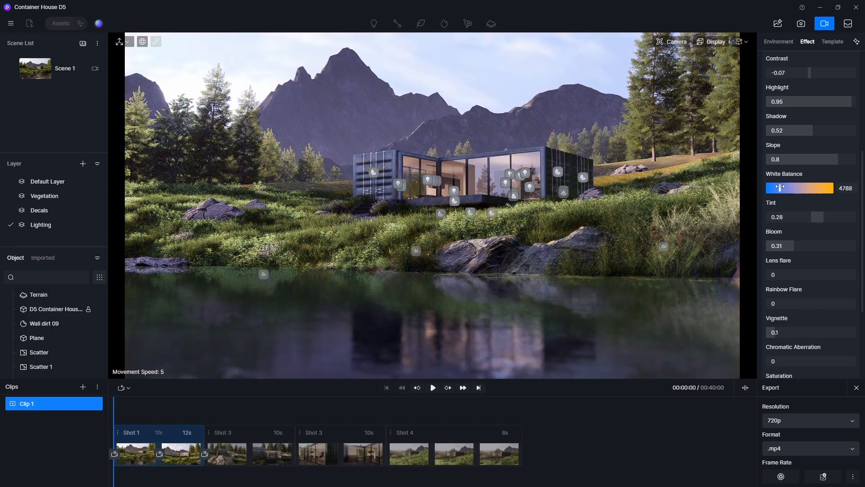
{"action": "left_click_drag", "start_coordinate": [817, 218], "coordinate": [819, 221]}
{"action": "left_click_drag", "start_coordinate": [785, 188], "coordinate": [789, 188]}
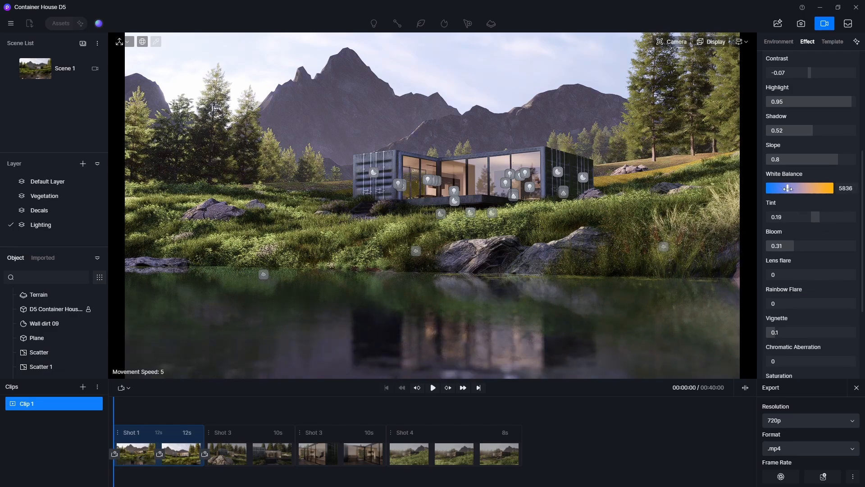
{"action": "scroll", "coordinate": [811, 271], "scroll_direction": "down", "scroll_amount": 3}
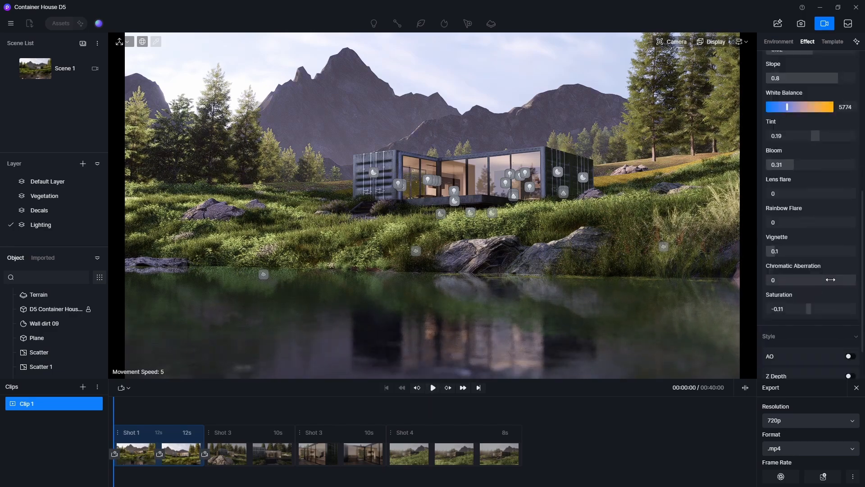
{"action": "left_click", "coordinate": [778, 42]}
{"action": "scroll", "coordinate": [825, 275], "scroll_direction": "down", "scroll_amount": 3}
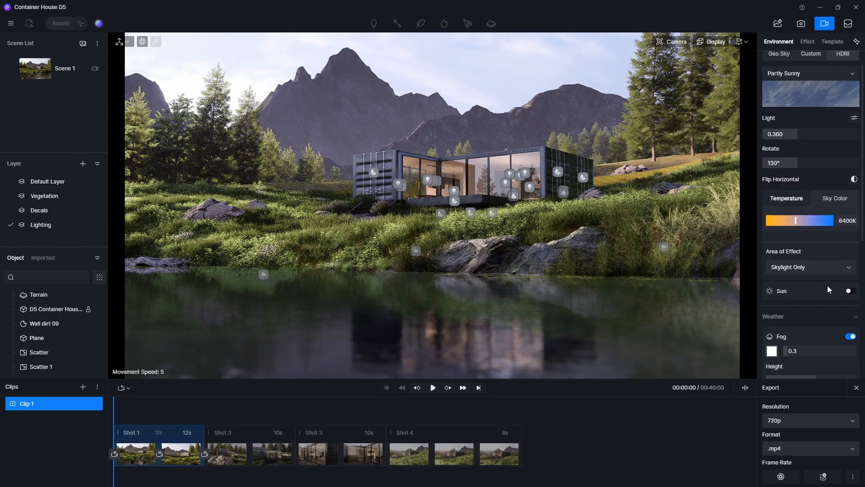
{"action": "scroll", "coordinate": [818, 313], "scroll_direction": "down", "scroll_amount": 3}
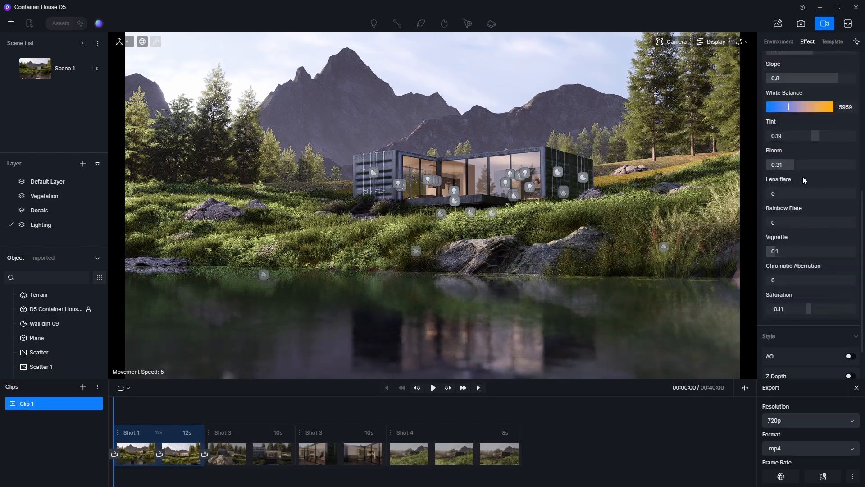
Update all parameters of Shot 1 with the current look and copy the parameters from its end view.
{"action": "right_click", "coordinate": [137, 433]}
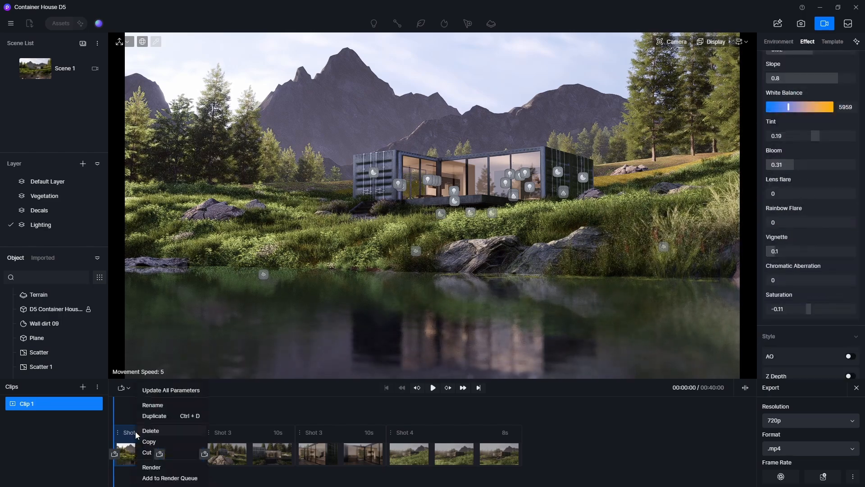
{"action": "left_click", "coordinate": [151, 390]}
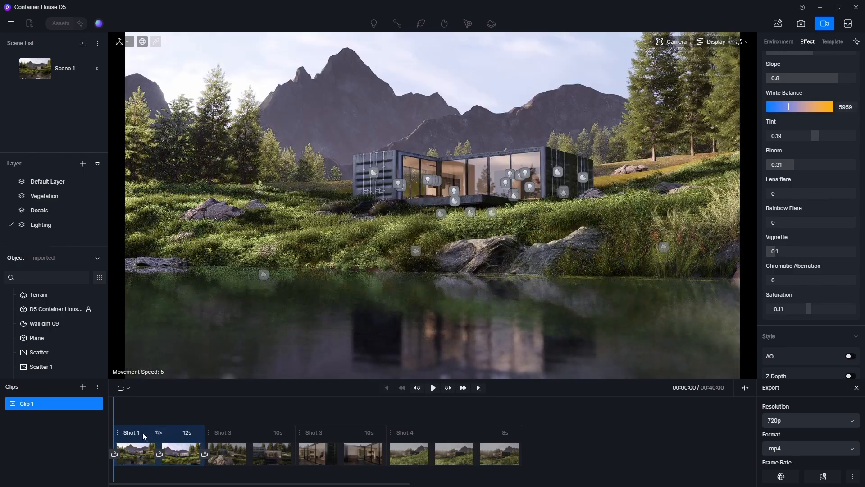
{"action": "right_click", "coordinate": [145, 435]}
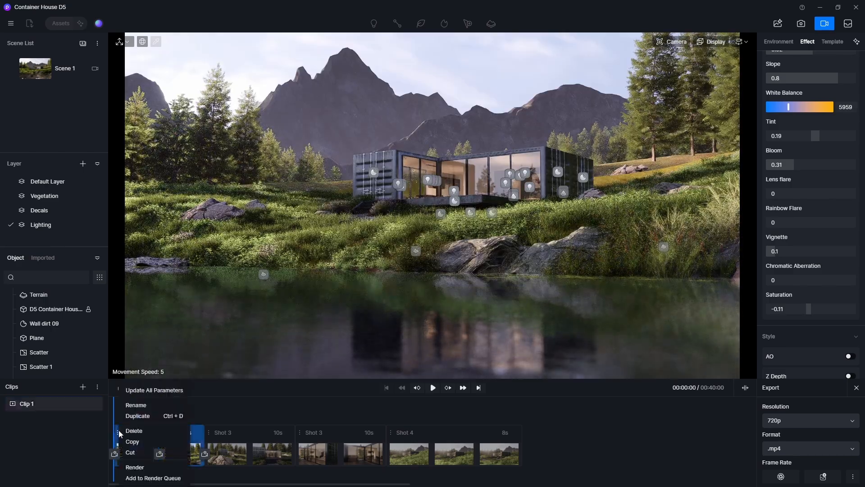
{"action": "right_click", "coordinate": [198, 454]}
{"action": "right_click", "coordinate": [140, 455]}
{"action": "left_click", "coordinate": [152, 438]}
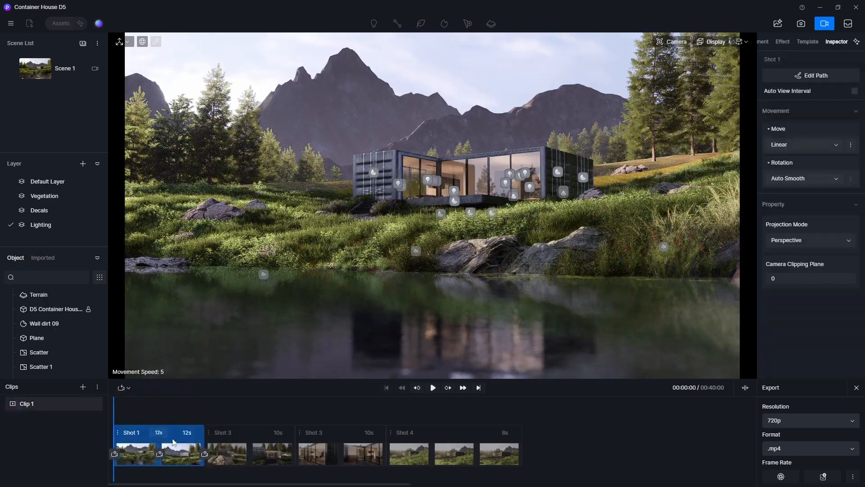
{"action": "right_click", "coordinate": [188, 454]}
{"action": "left_click", "coordinate": [200, 449]}
Paste the copied parameters onto the opening view of the first Shot 3 and apply the change.
{"action": "left_click", "coordinate": [221, 454]}
{"action": "right_click", "coordinate": [222, 454]}
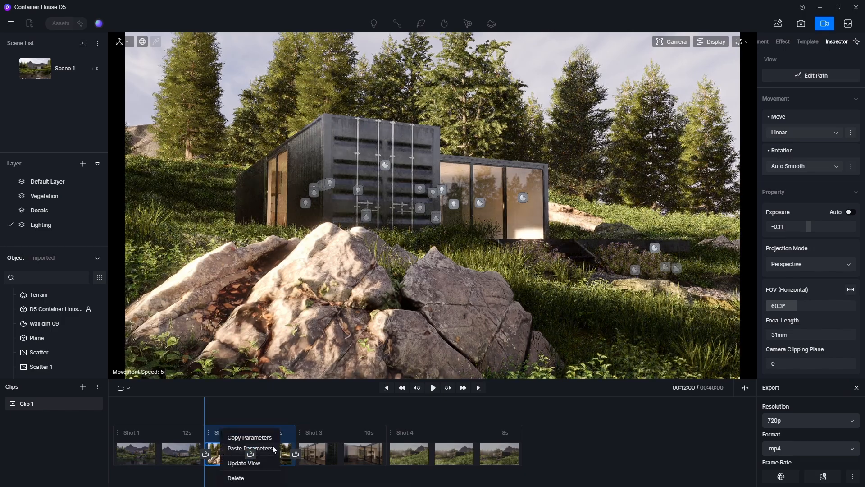
{"action": "left_click", "coordinate": [257, 448]}
{"action": "left_click", "coordinate": [477, 409]}
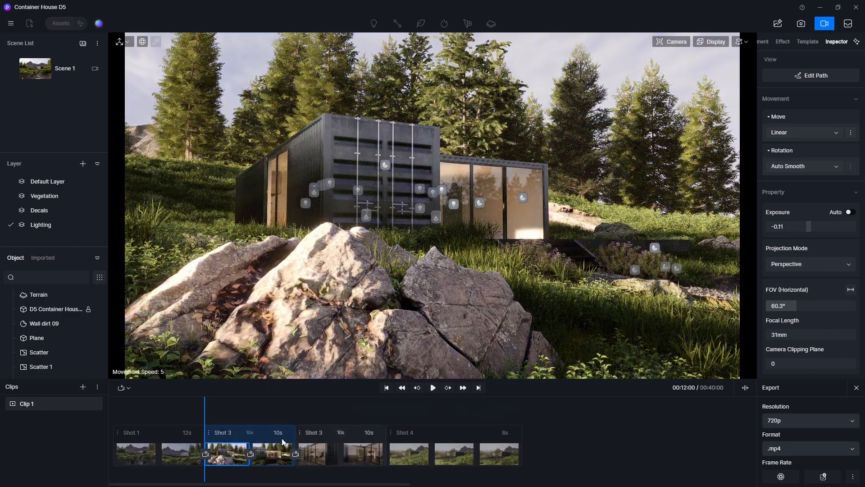
{"action": "mouse_move", "coordinate": [266, 456]}
{"action": "right_click", "coordinate": [237, 455]}
{"action": "left_click", "coordinate": [262, 450]}
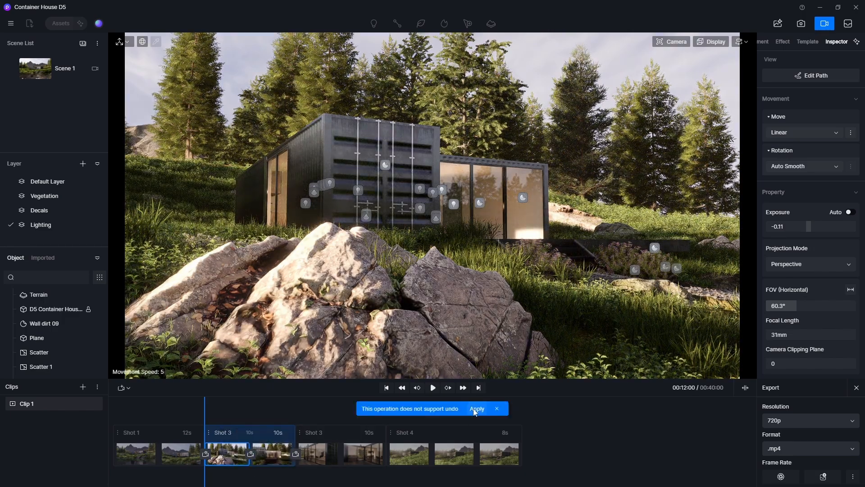
{"action": "left_click", "coordinate": [475, 409]}
Paste the same parameters onto the closing view of the first Shot 3 and apply the change.
{"action": "left_click", "coordinate": [270, 453]}
{"action": "right_click", "coordinate": [265, 454]}
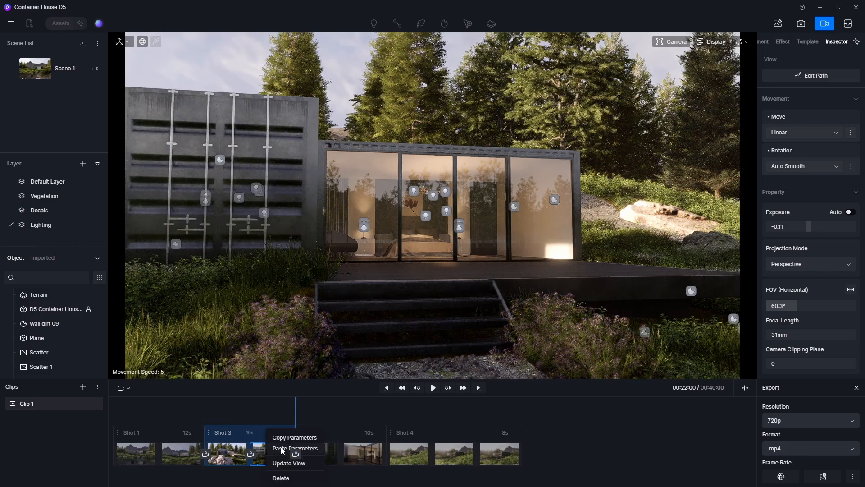
{"action": "left_click", "coordinate": [293, 450]}
{"action": "left_click", "coordinate": [477, 409]}
{"action": "mouse_move", "coordinate": [302, 419]}
{"action": "left_mouse_down"}
{"action": "mouse_move", "coordinate": [218, 417]}
{"action": "mouse_move", "coordinate": [293, 429]}
{"action": "left_mouse_up"}
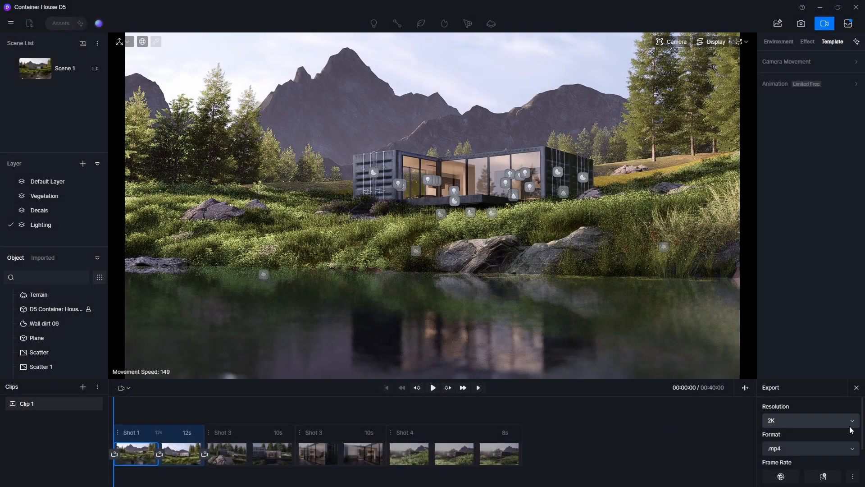
Choose 2K as the video export resolution and add Clip 1 to the render queue.
{"action": "left_click", "coordinate": [850, 430]}
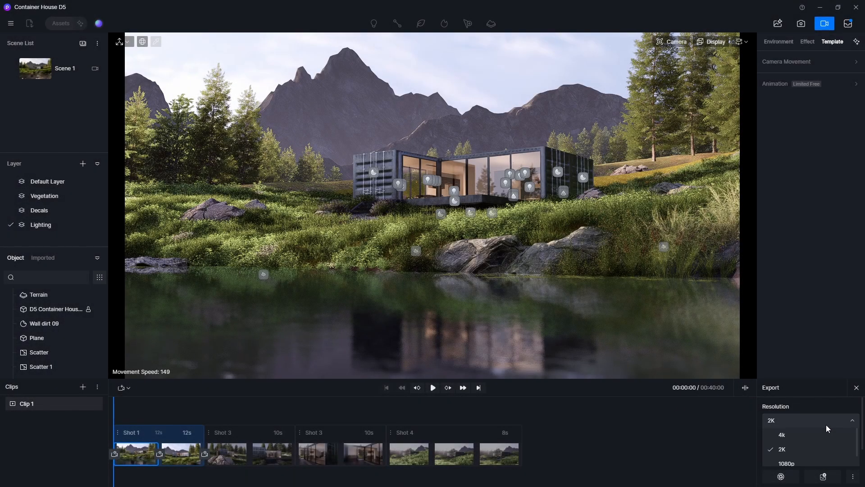
{"action": "left_click", "coordinate": [823, 442]}
{"action": "scroll", "coordinate": [806, 448], "scroll_direction": "down", "scroll_amount": 1}
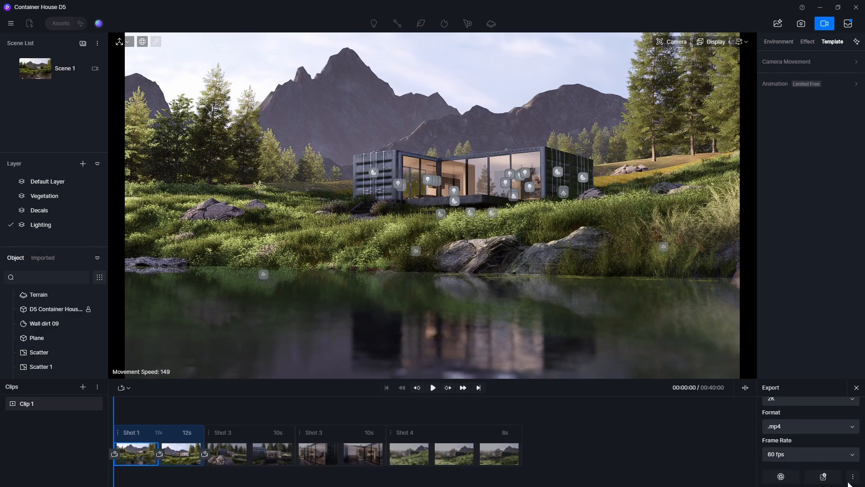
{"action": "left_click", "coordinate": [823, 476]}
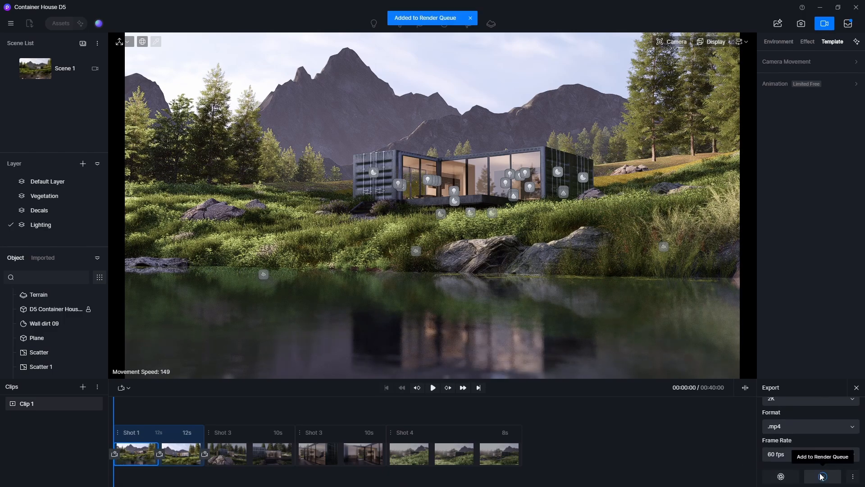
Remove the older unrendered Clip 1_1.mp4 from the render queue, then save and render the newest clip video.
{"action": "left_click", "coordinate": [848, 23]}
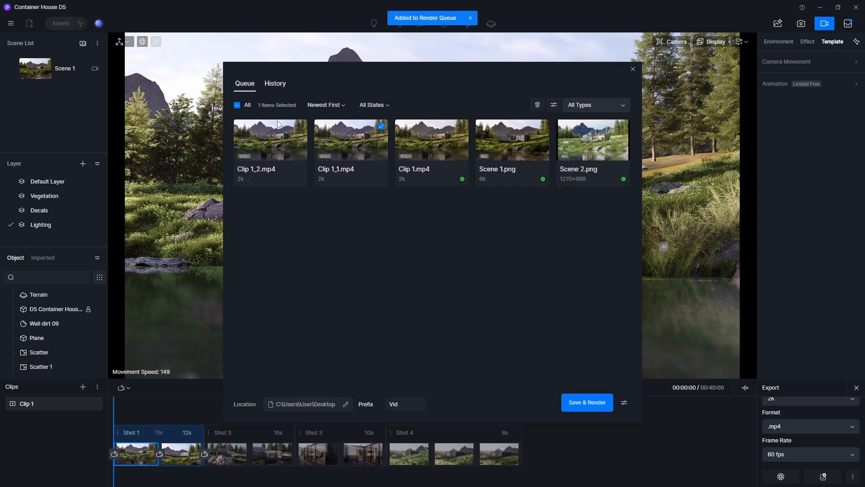
{"action": "left_click", "coordinate": [370, 142]}
{"action": "right_click", "coordinate": [353, 158]}
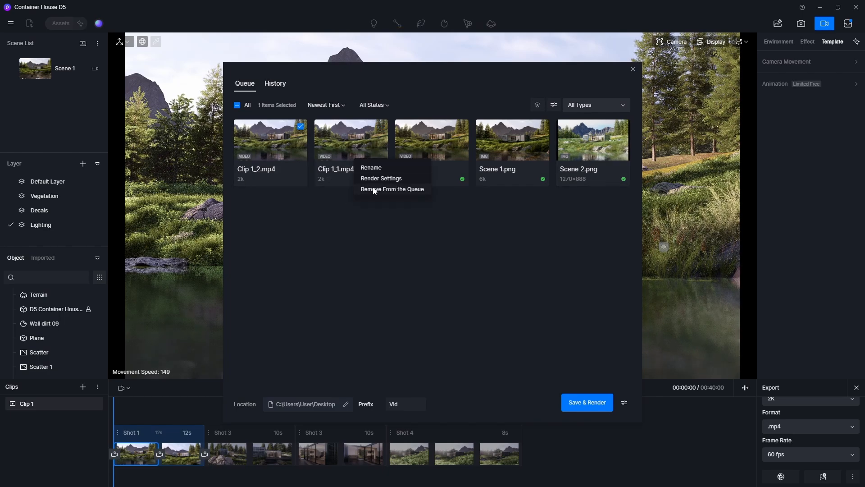
{"action": "left_click", "coordinate": [359, 188]}
{"action": "left_click", "coordinate": [272, 146]}
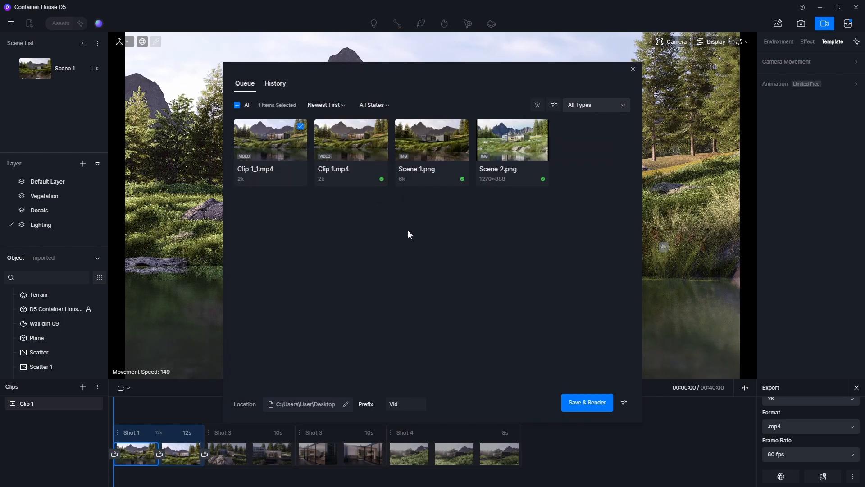
{"action": "left_click", "coordinate": [591, 402]}
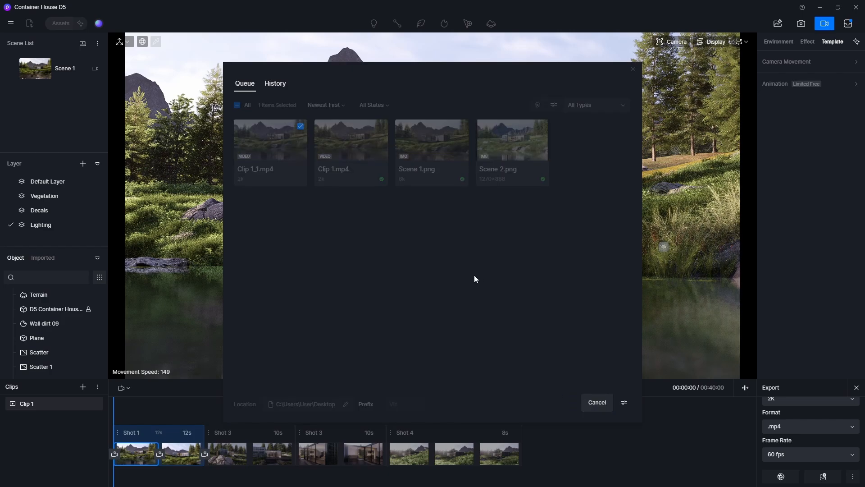